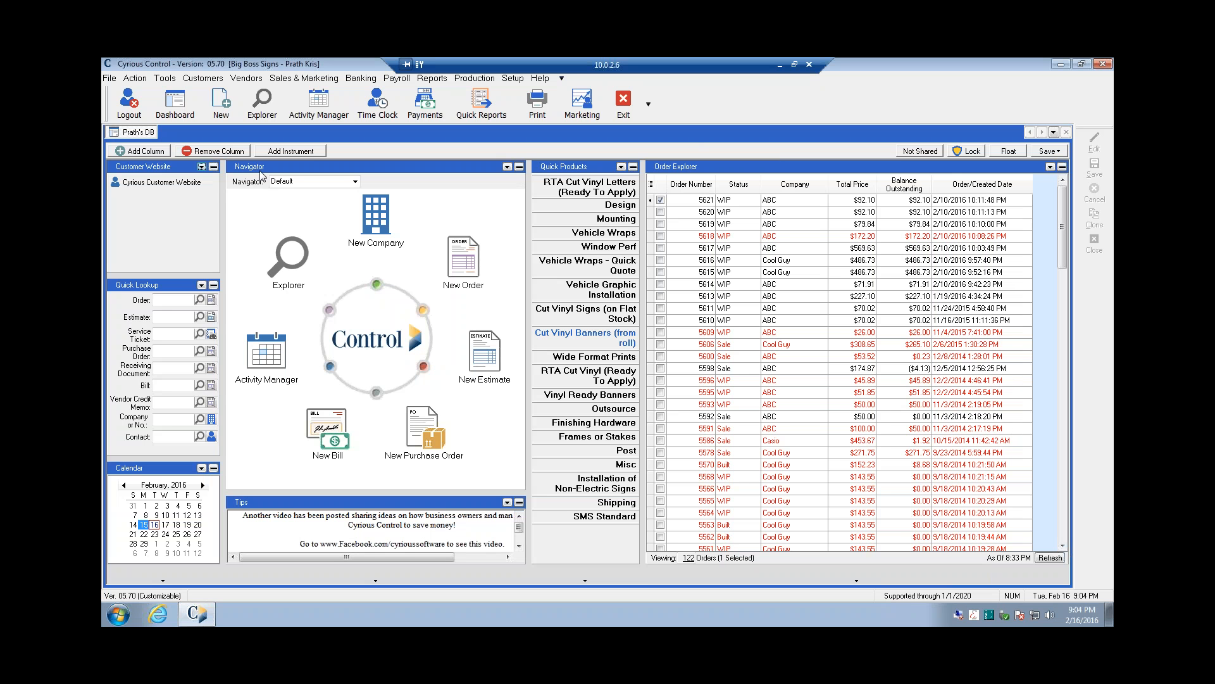
# Step: Start a new purchase order
pyautogui.click(236, 118)
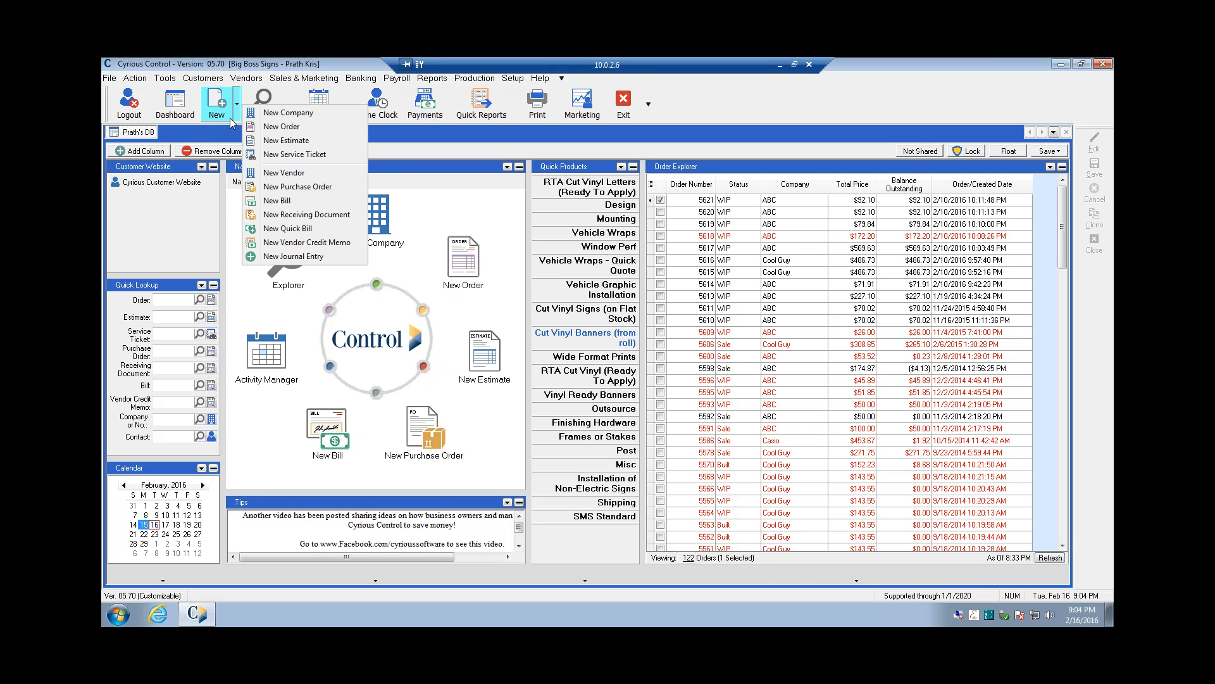
pyautogui.click(253, 186)
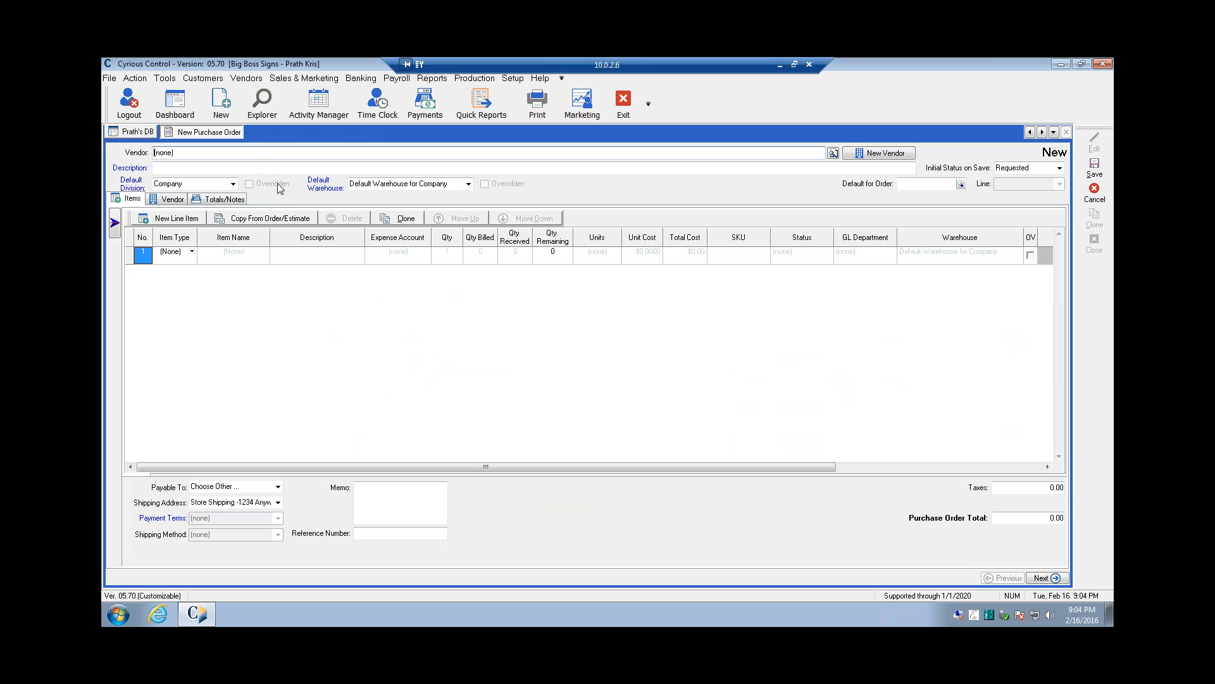
pyautogui.click(252, 155)
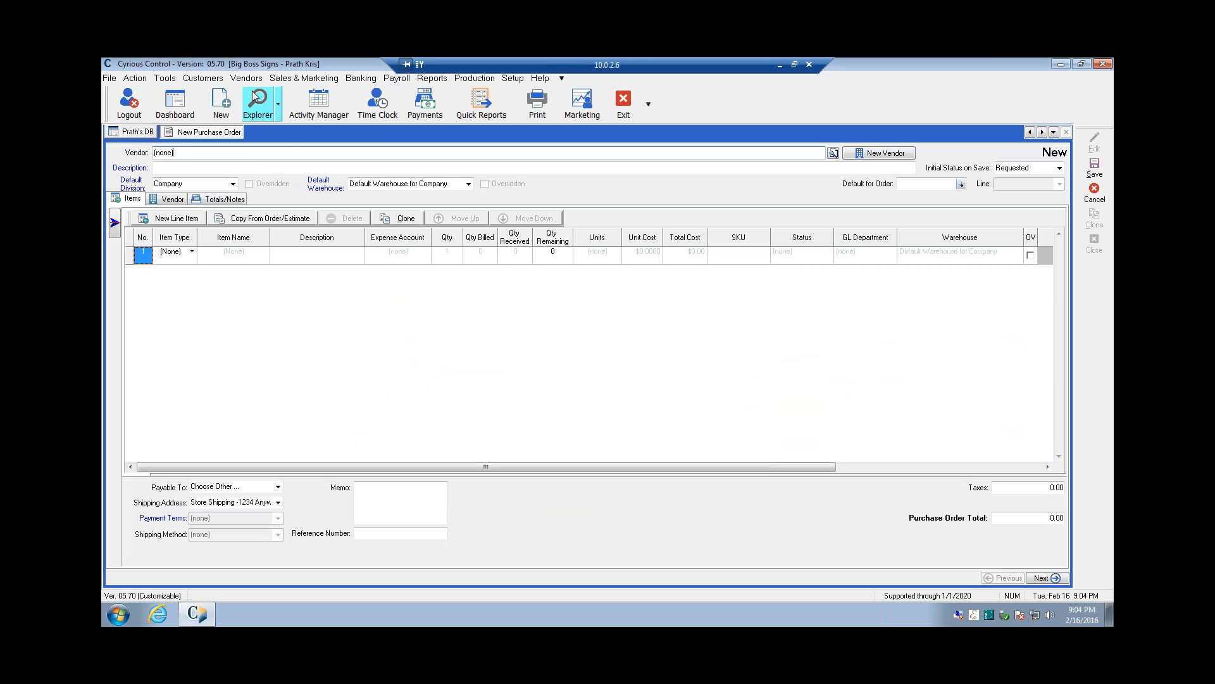
pyautogui.click(219, 81)
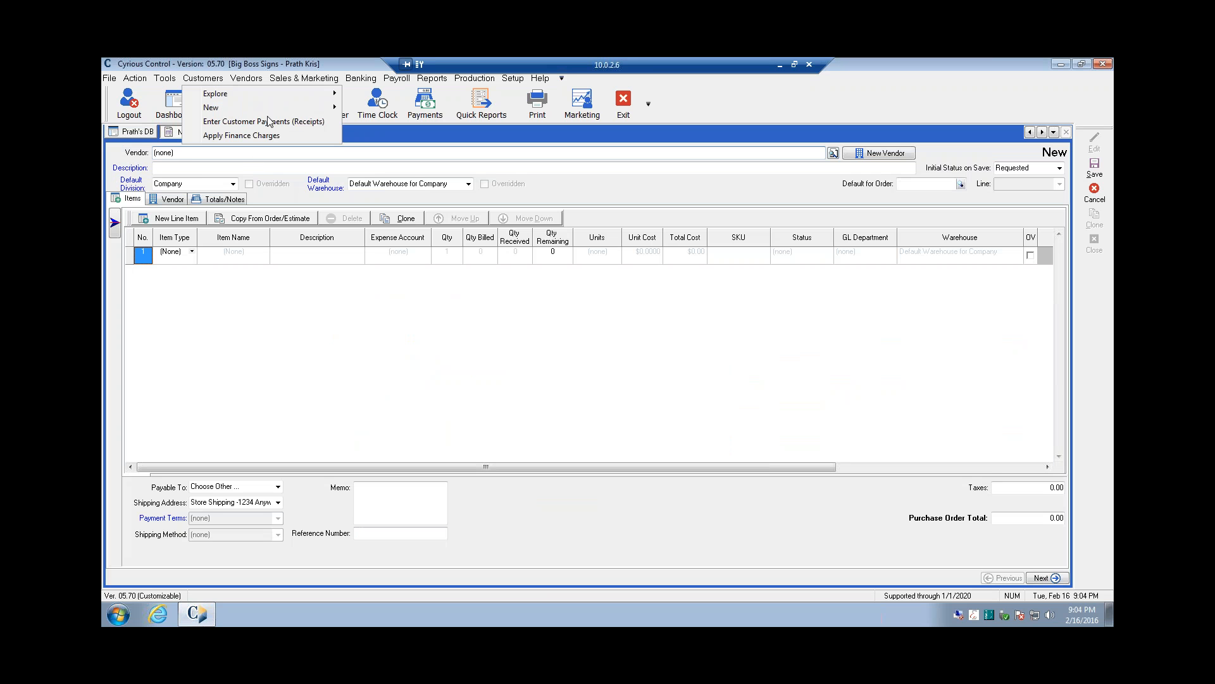
pyautogui.click(253, 81)
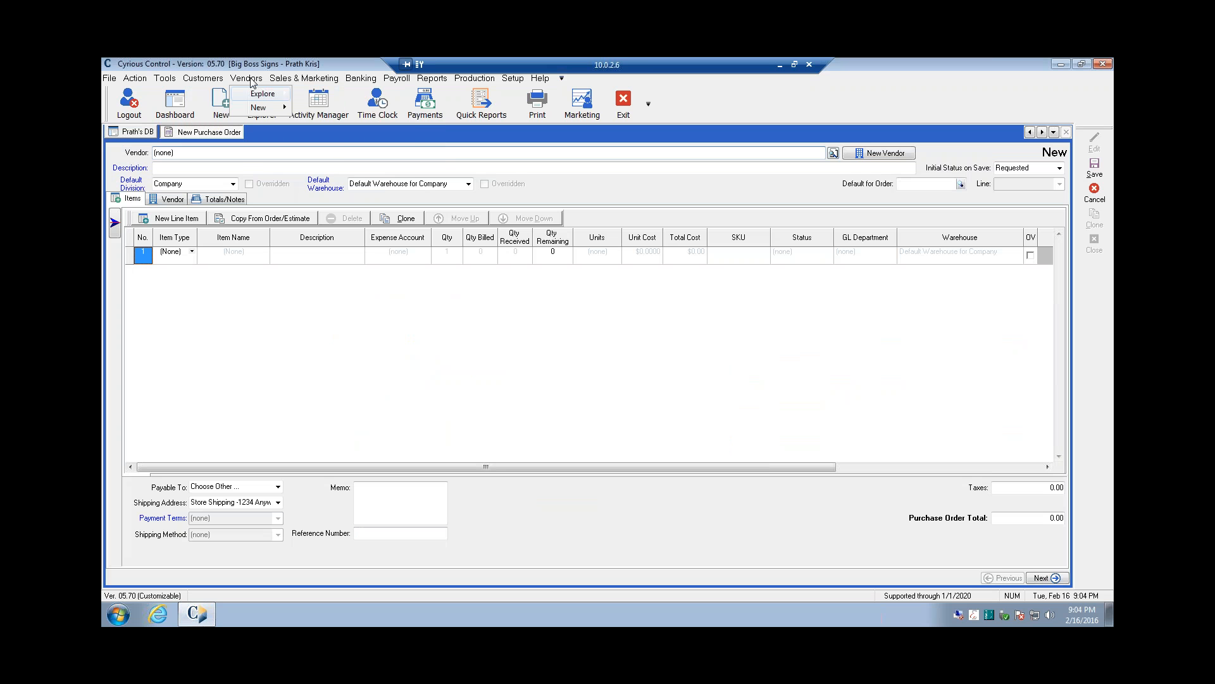
pyautogui.moveTo(260, 108)
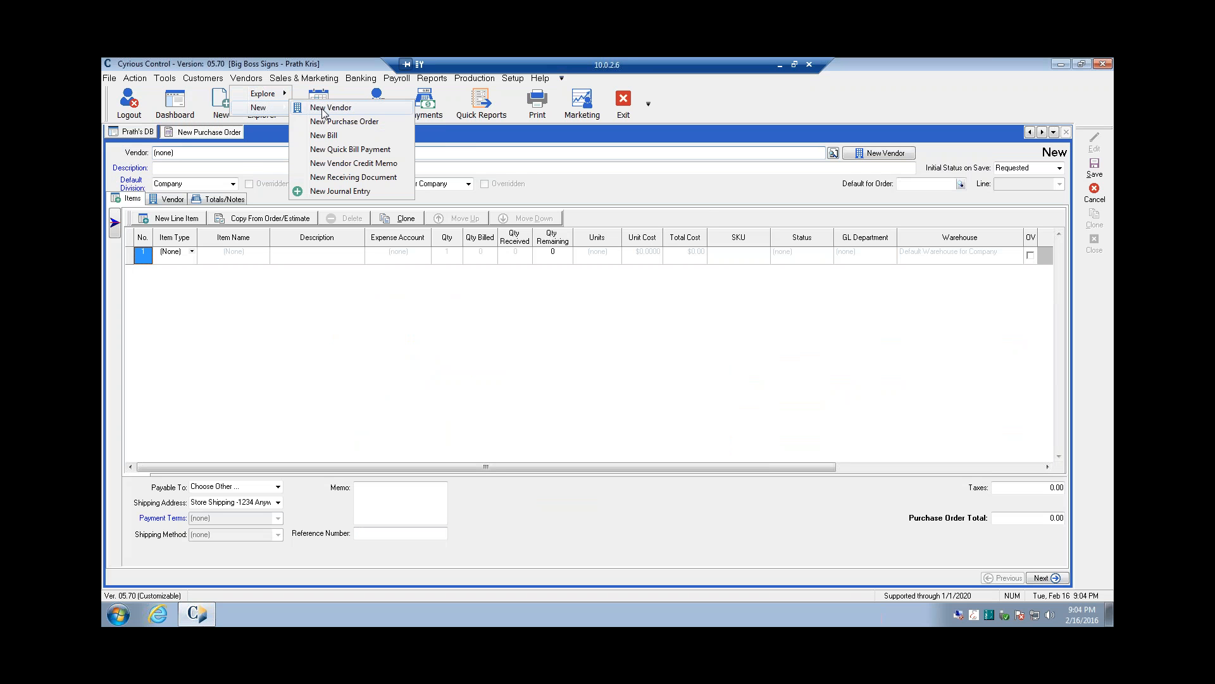
pyautogui.click(688, 193)
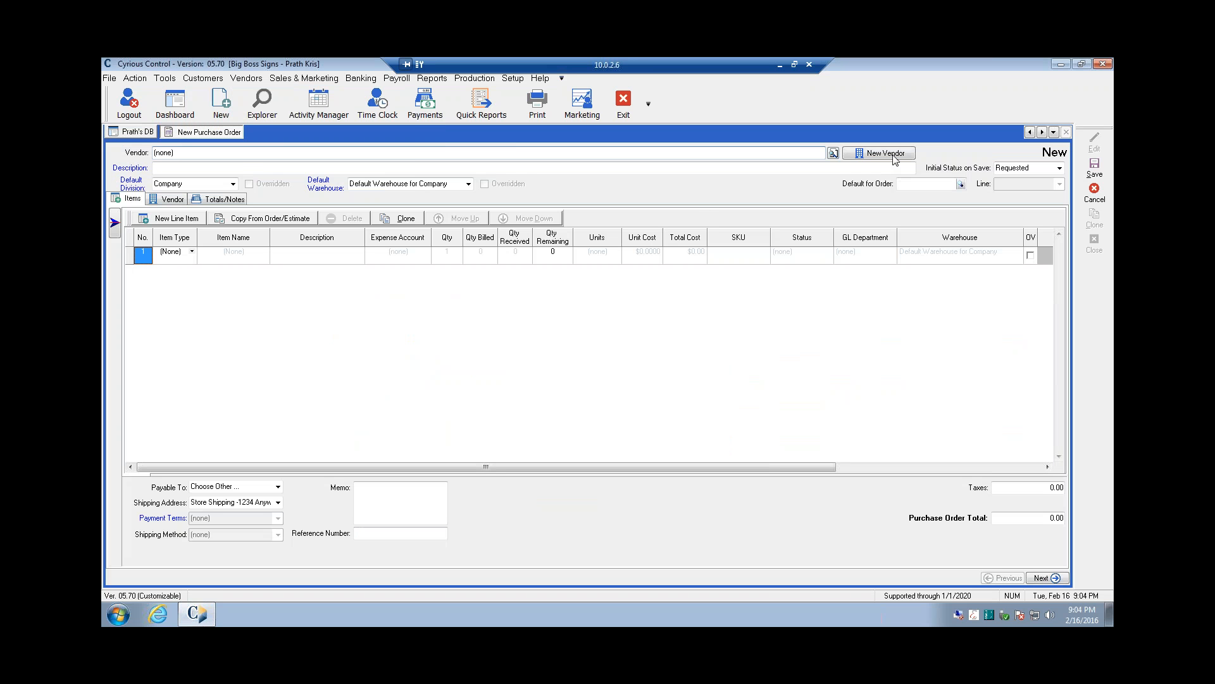
pyautogui.click(887, 154)
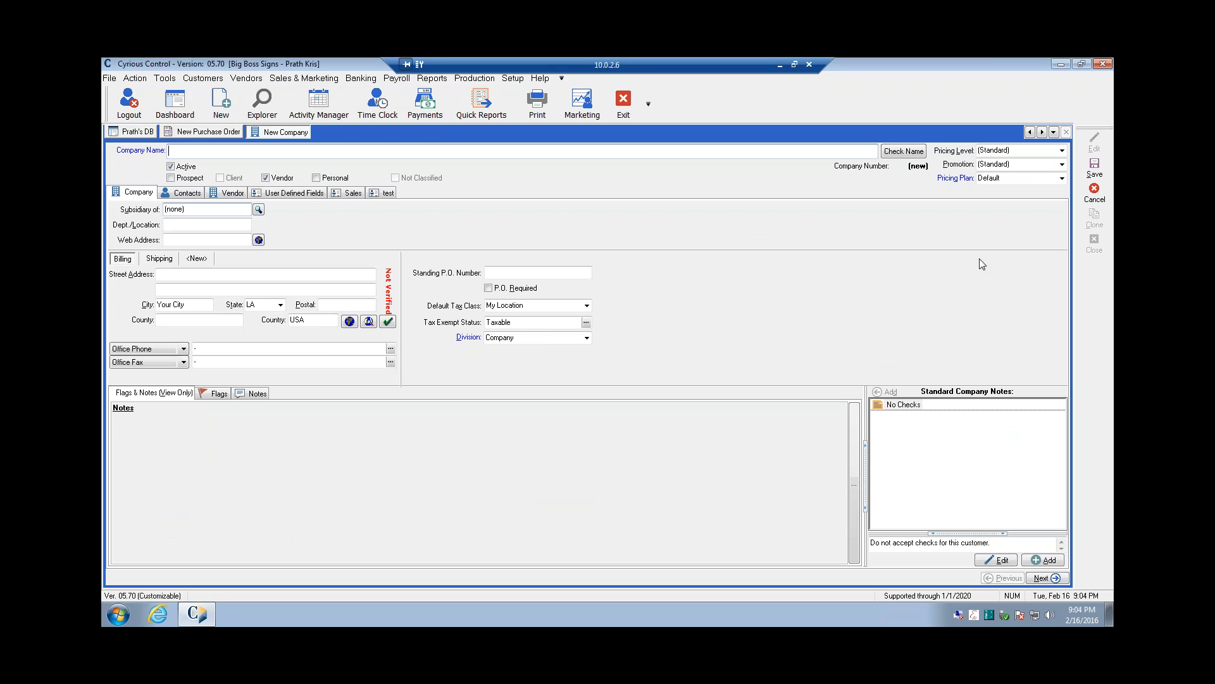
pyautogui.click(219, 131)
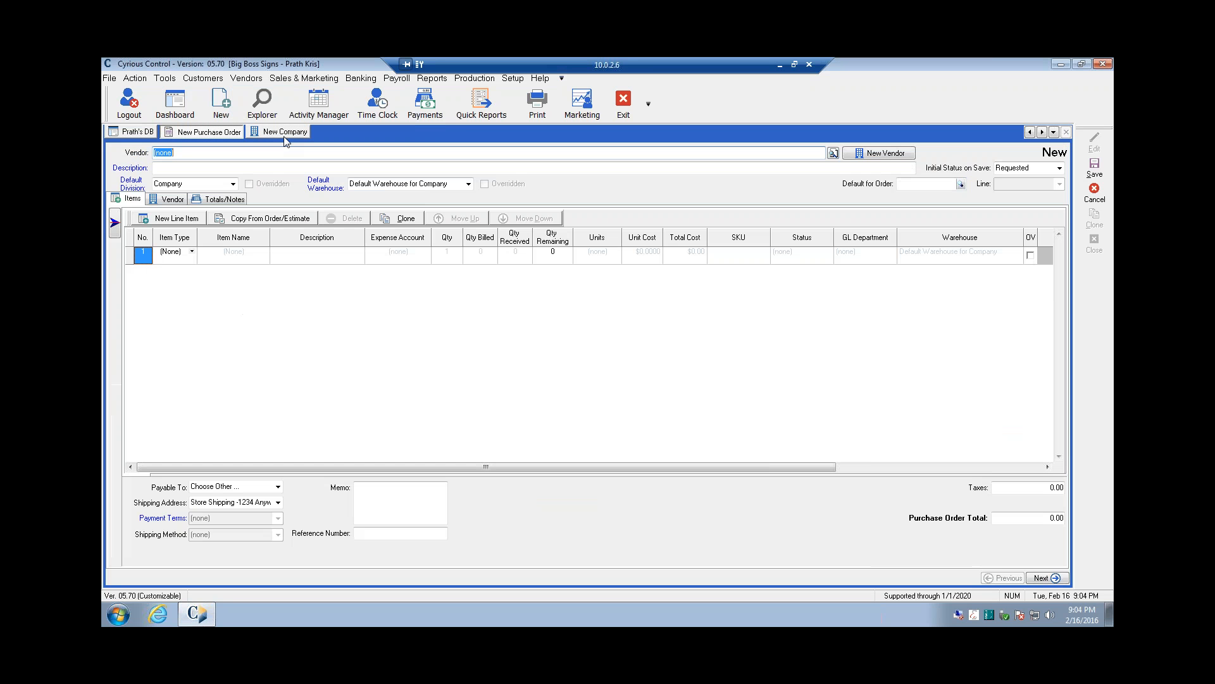
pyautogui.click(284, 135)
pyautogui.click(1095, 191)
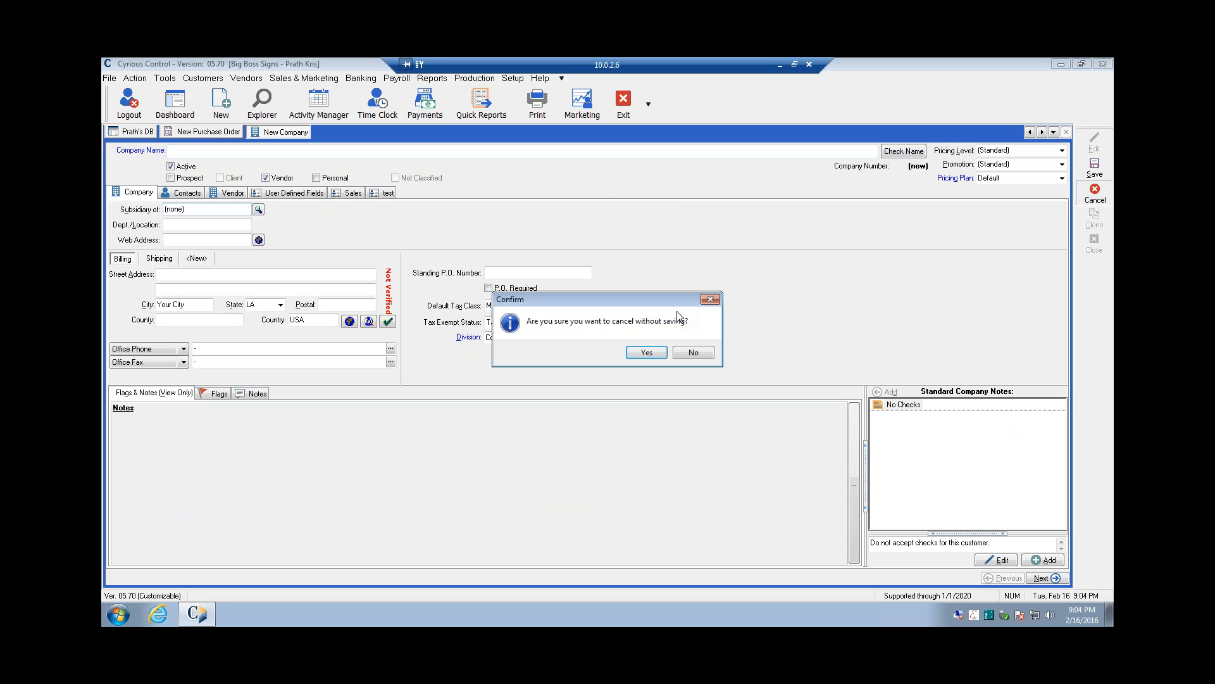
pyautogui.click(648, 350)
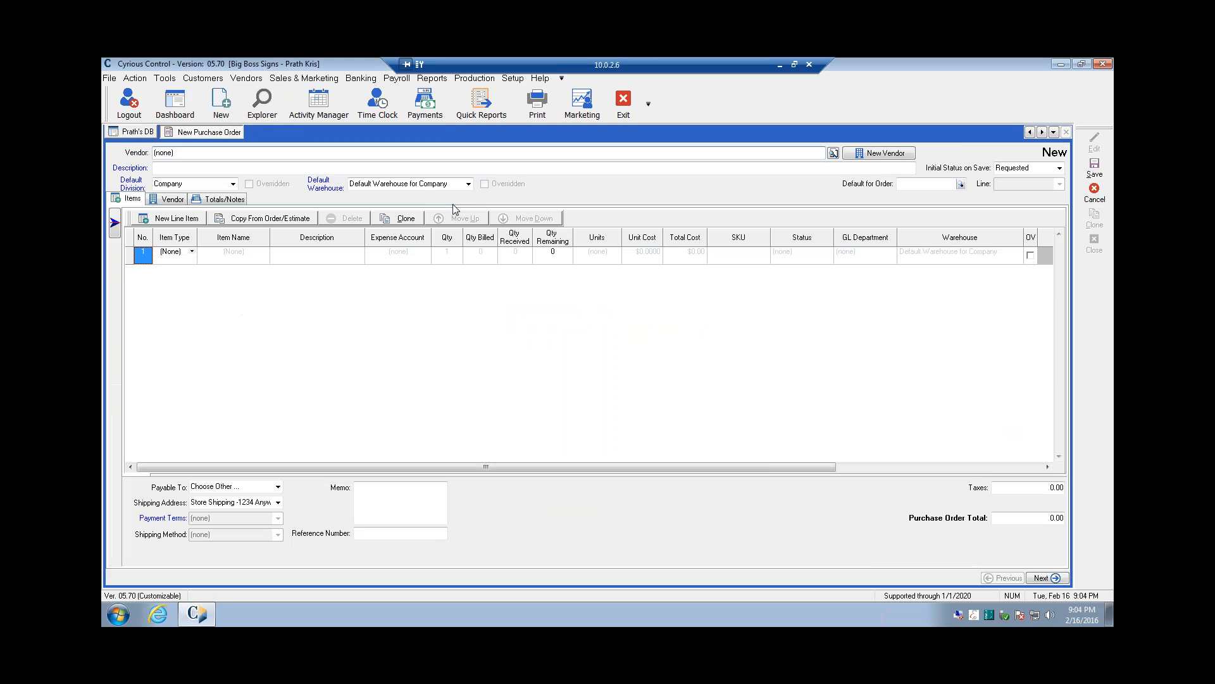
# Step: Assign Vendor Test as the purchase order's vendor from the company search and enter the description "Purchase Order #1"
pyautogui.click(833, 154)
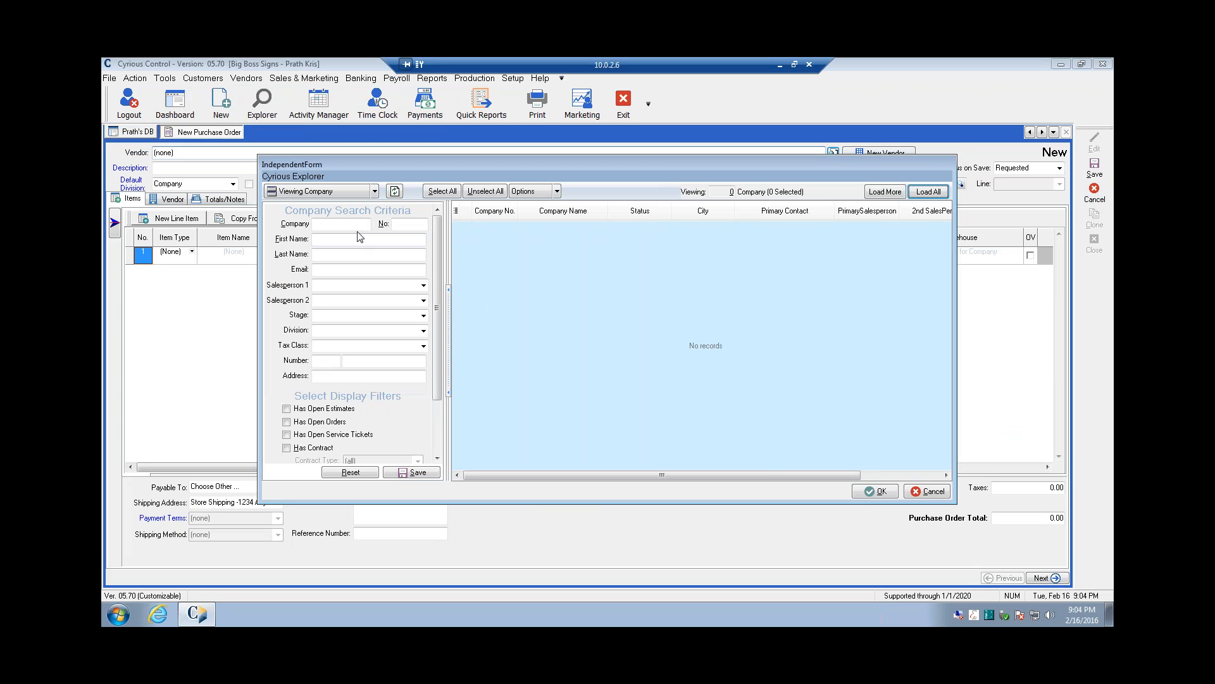
pyautogui.moveTo(439, 334); pyautogui.dragTo(441, 405)
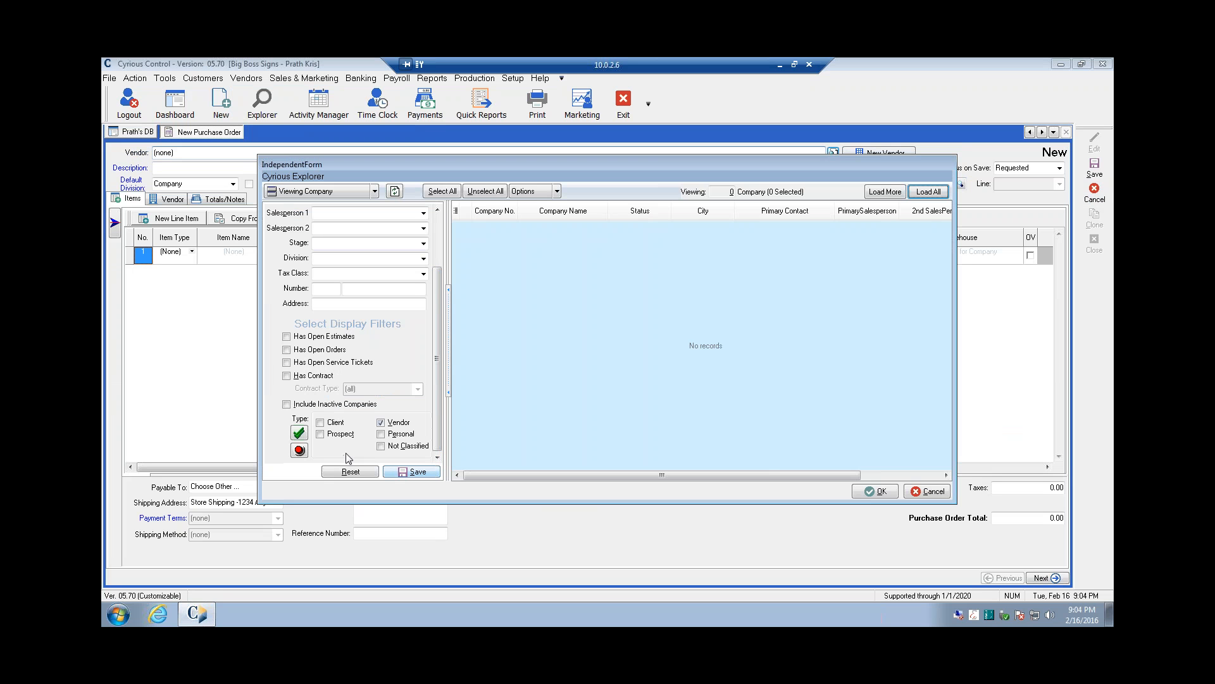
pyautogui.click(392, 193)
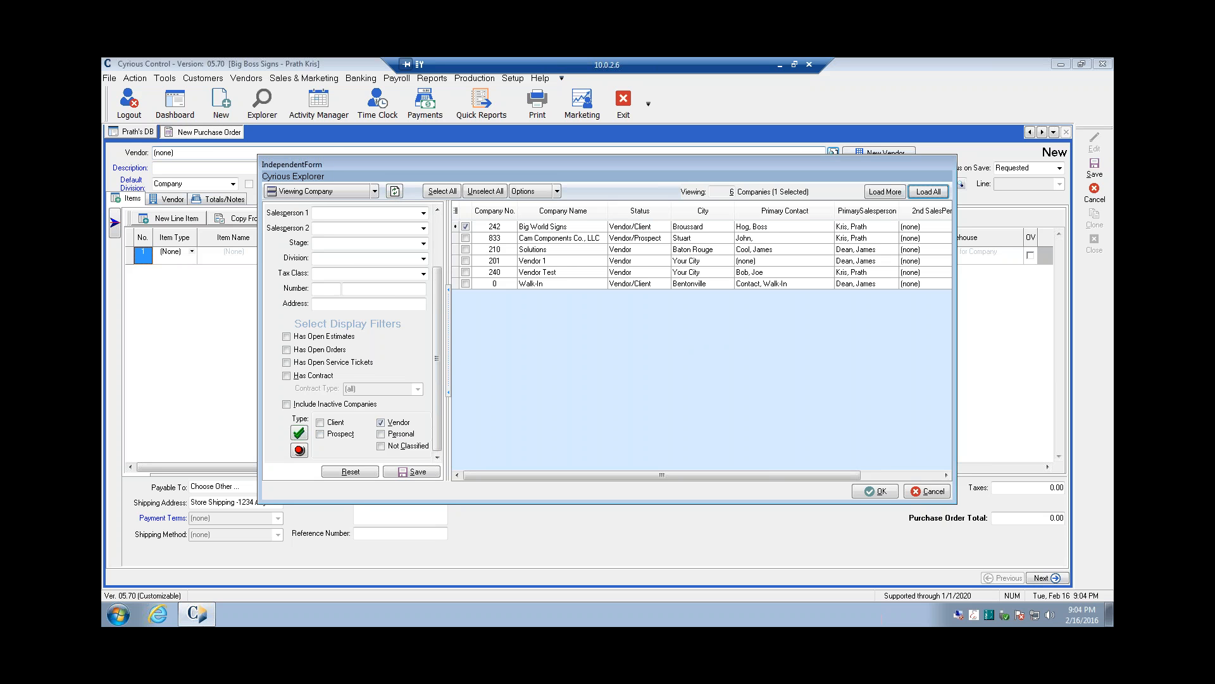
pyautogui.click(550, 264)
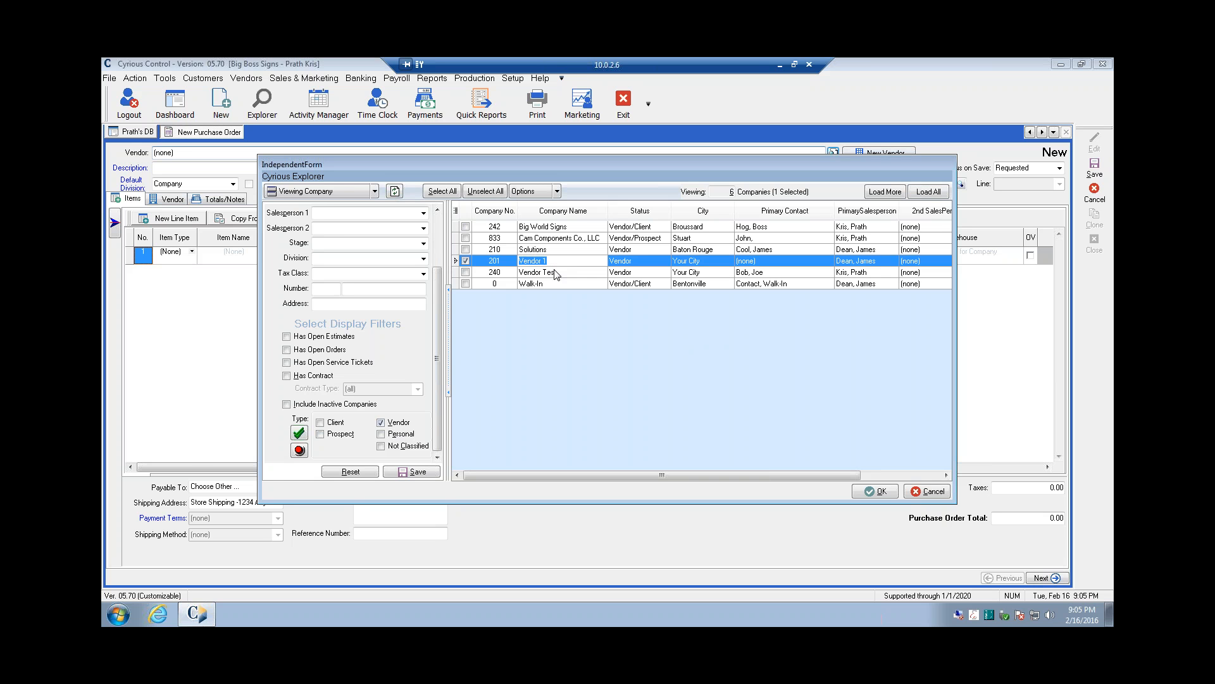
pyautogui.click(556, 272)
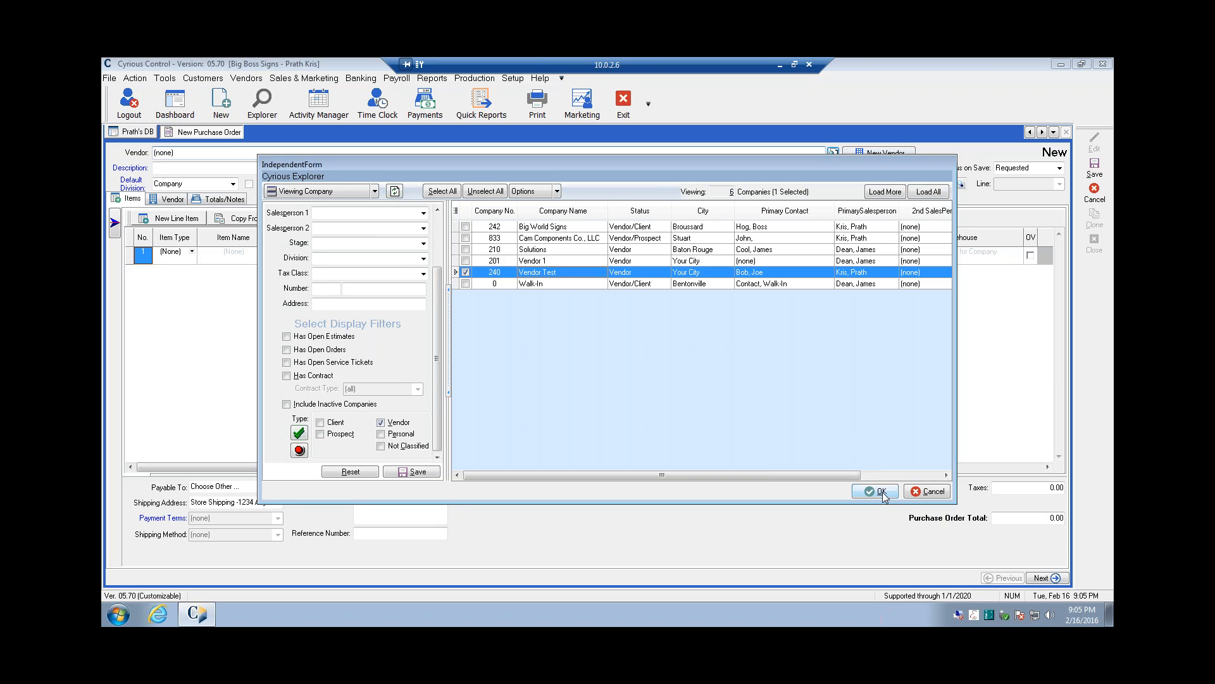
pyautogui.click(880, 491)
pyautogui.click(320, 167)
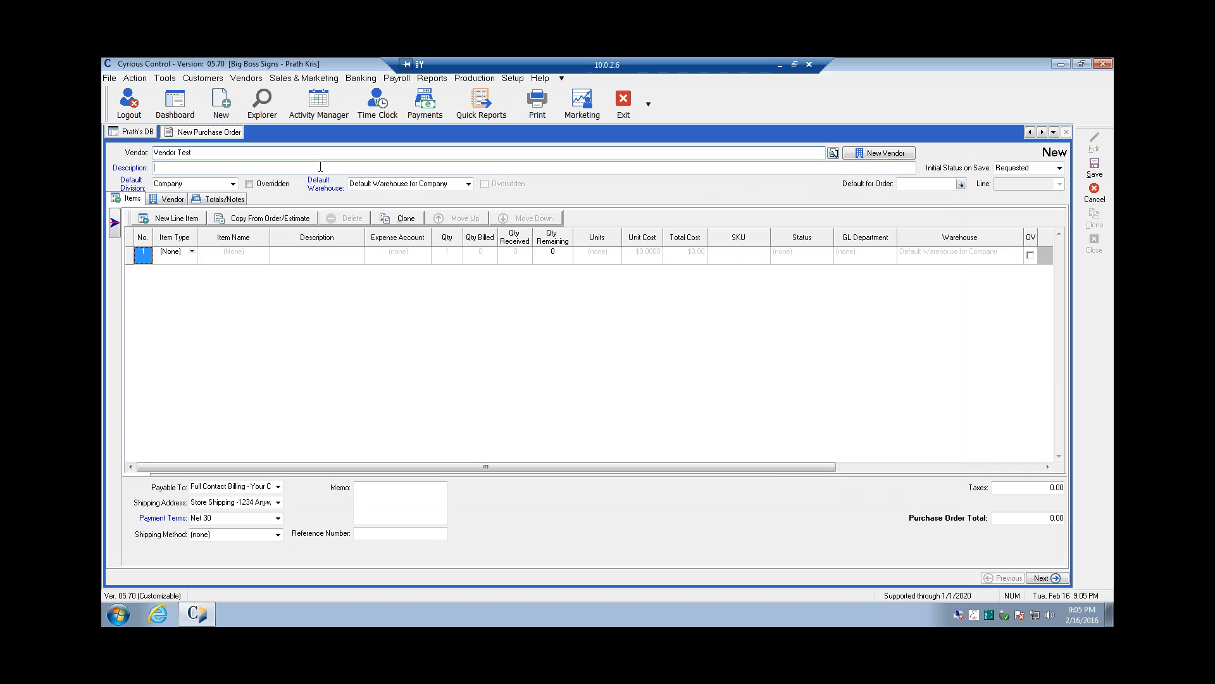
pyautogui.write('Purchase Order #1')
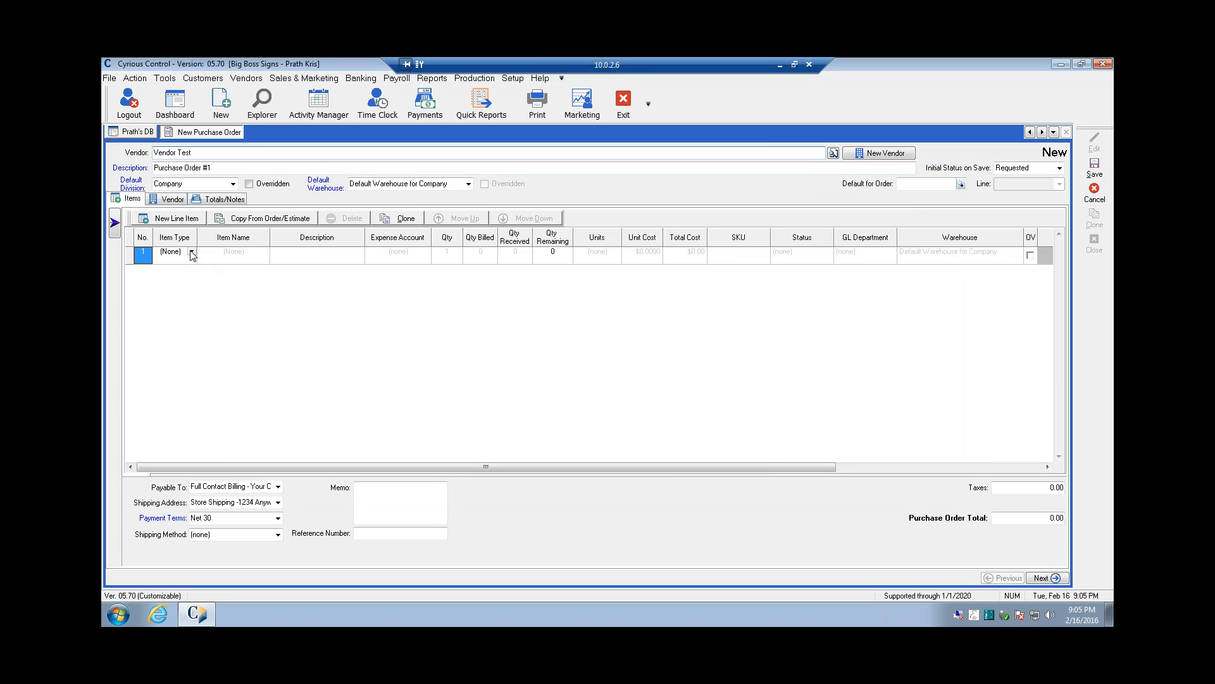
# Step: Review the available item types and set the first line item's type to Part
pyautogui.click(192, 252)
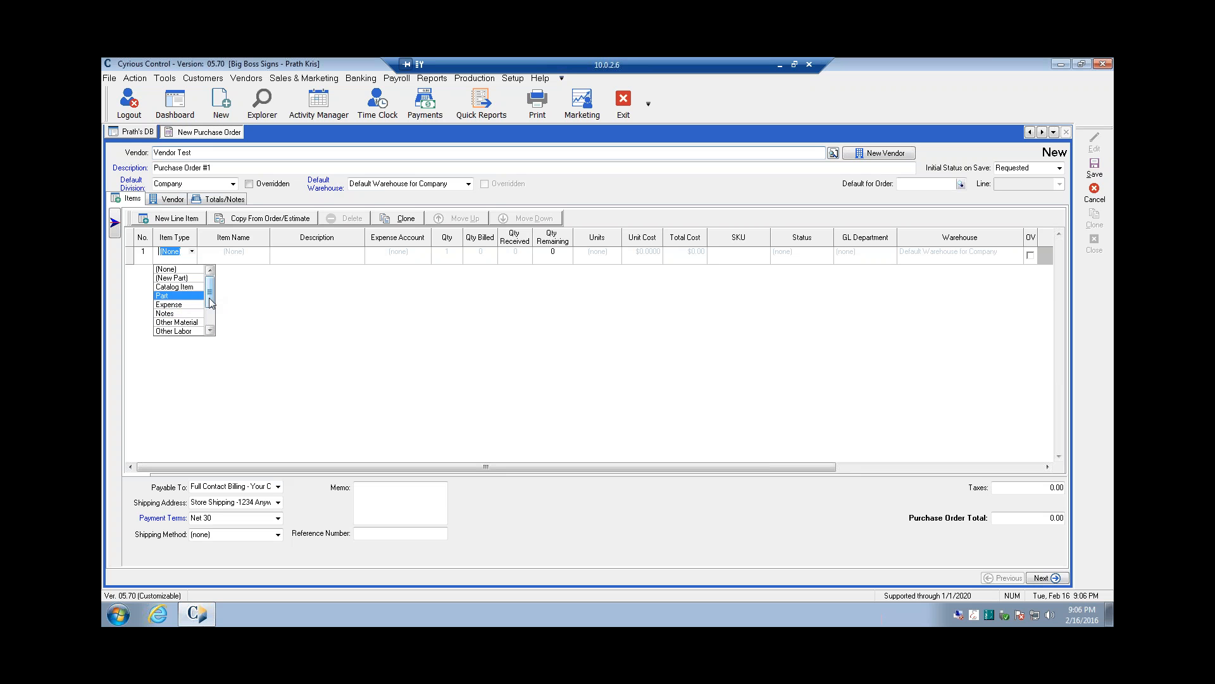
pyautogui.moveTo(209, 300); pyautogui.dragTo(210, 310)
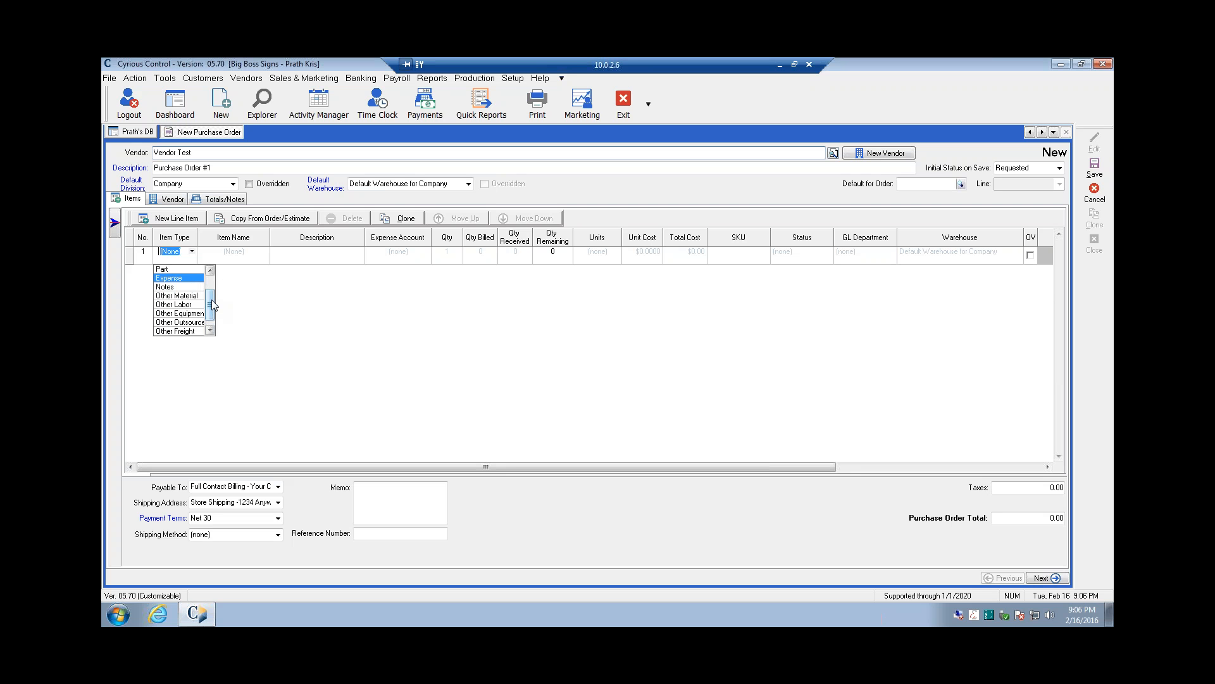
pyautogui.moveTo(211, 303); pyautogui.dragTo(211, 314)
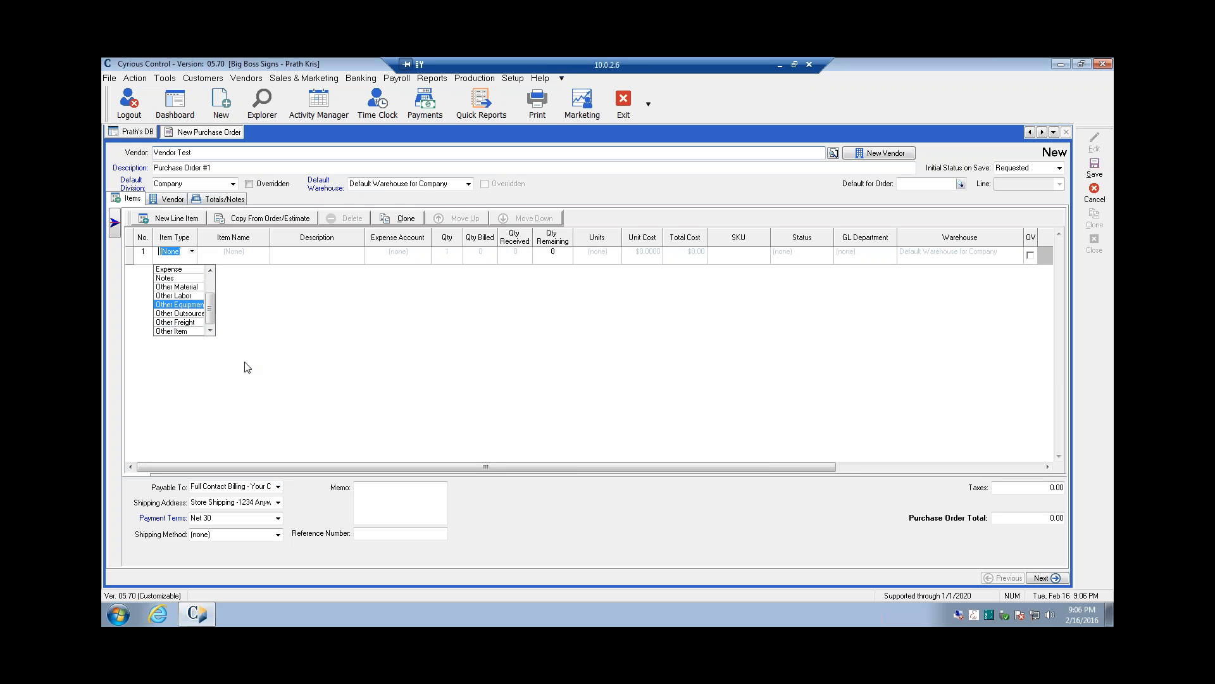
pyautogui.click(276, 295)
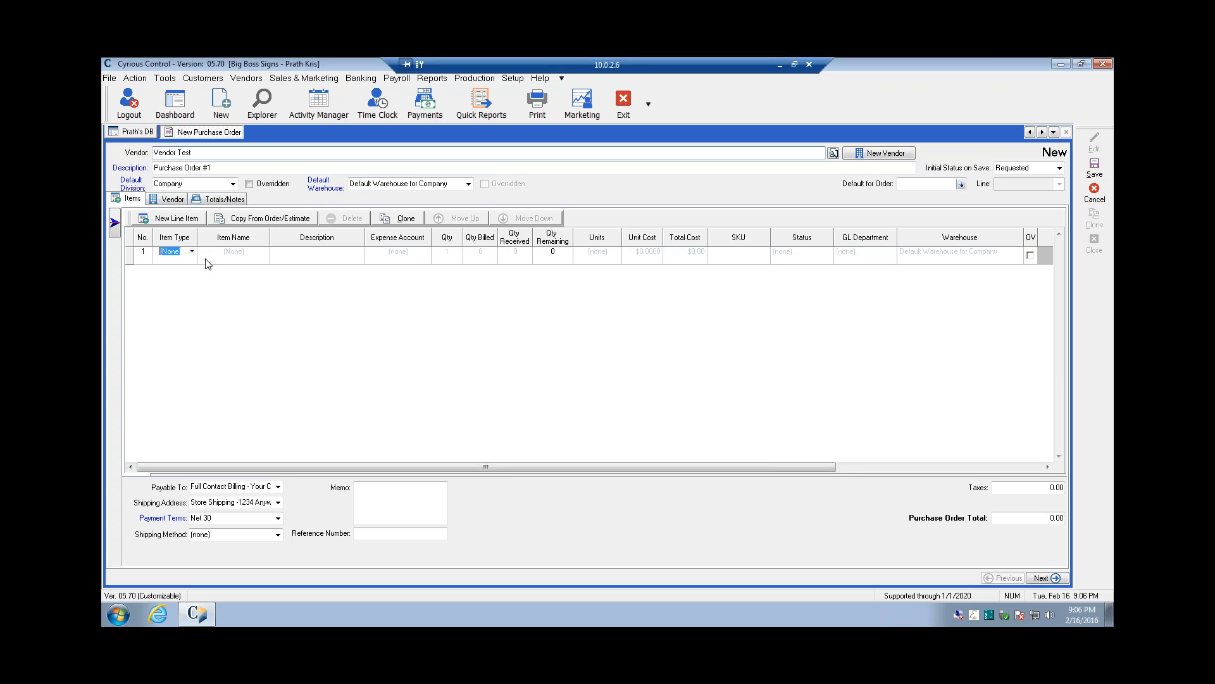
pyautogui.click(191, 251)
pyautogui.rightClick(190, 251)
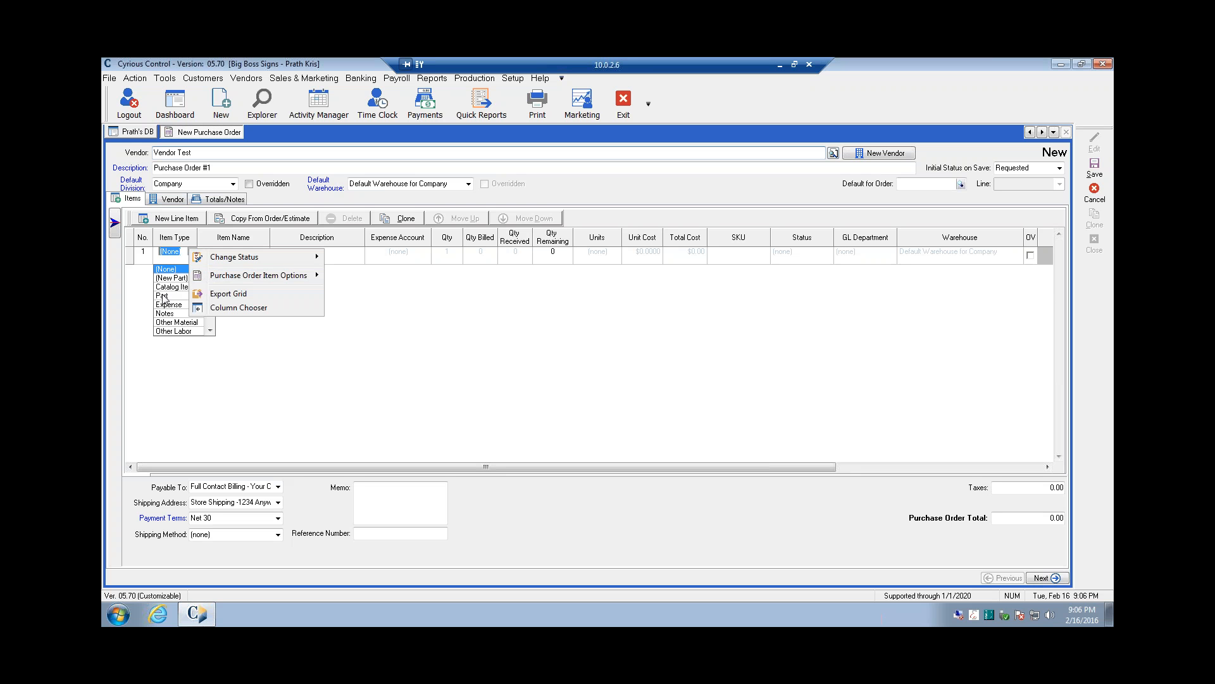
pyautogui.click(163, 295)
pyautogui.click(192, 251)
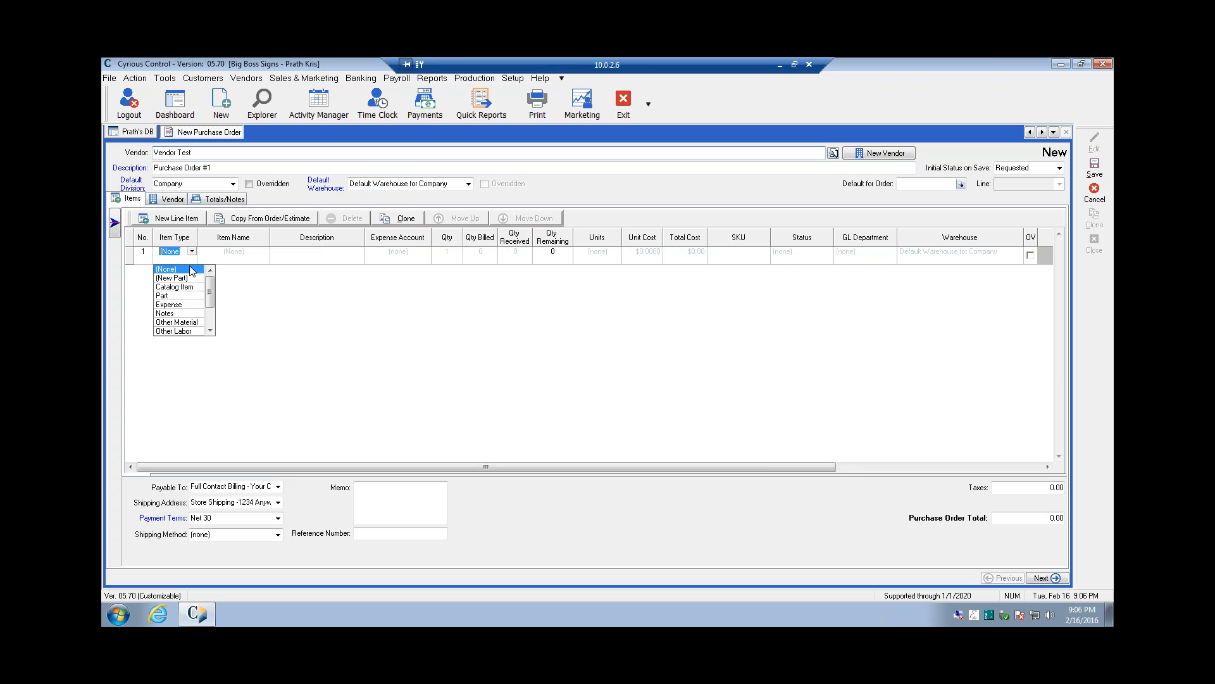
pyautogui.click(182, 295)
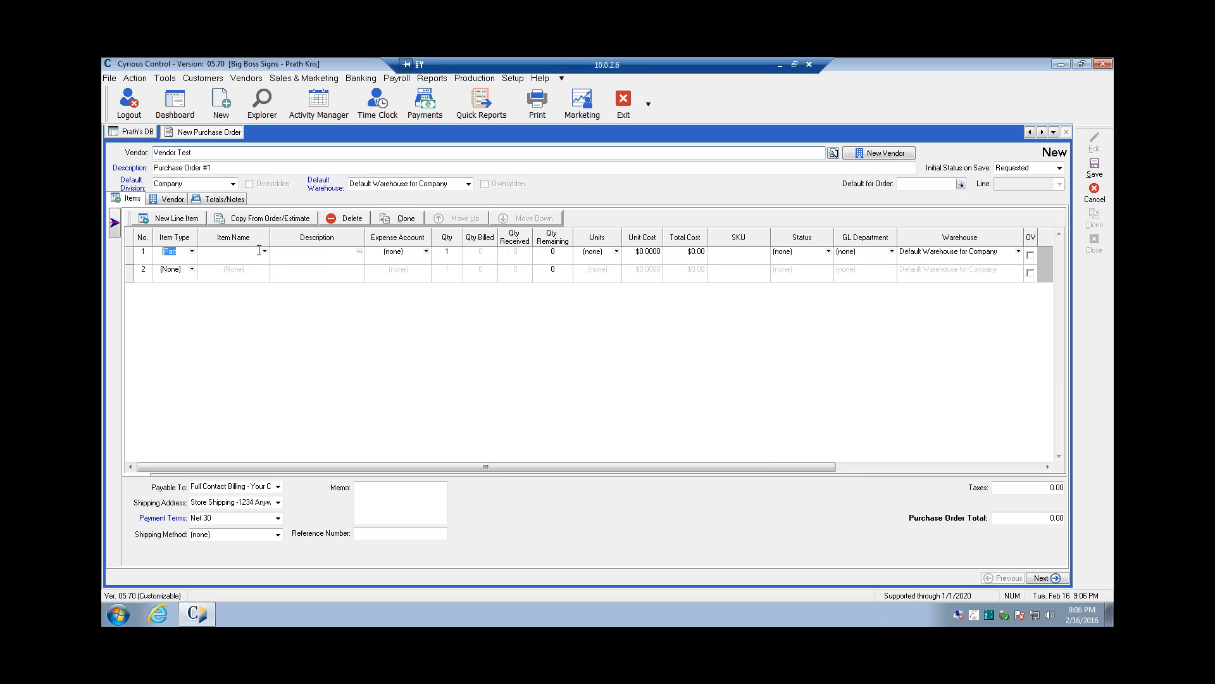
# Step: Look through the list of parts available for the first line item's name
pyautogui.click(265, 251)
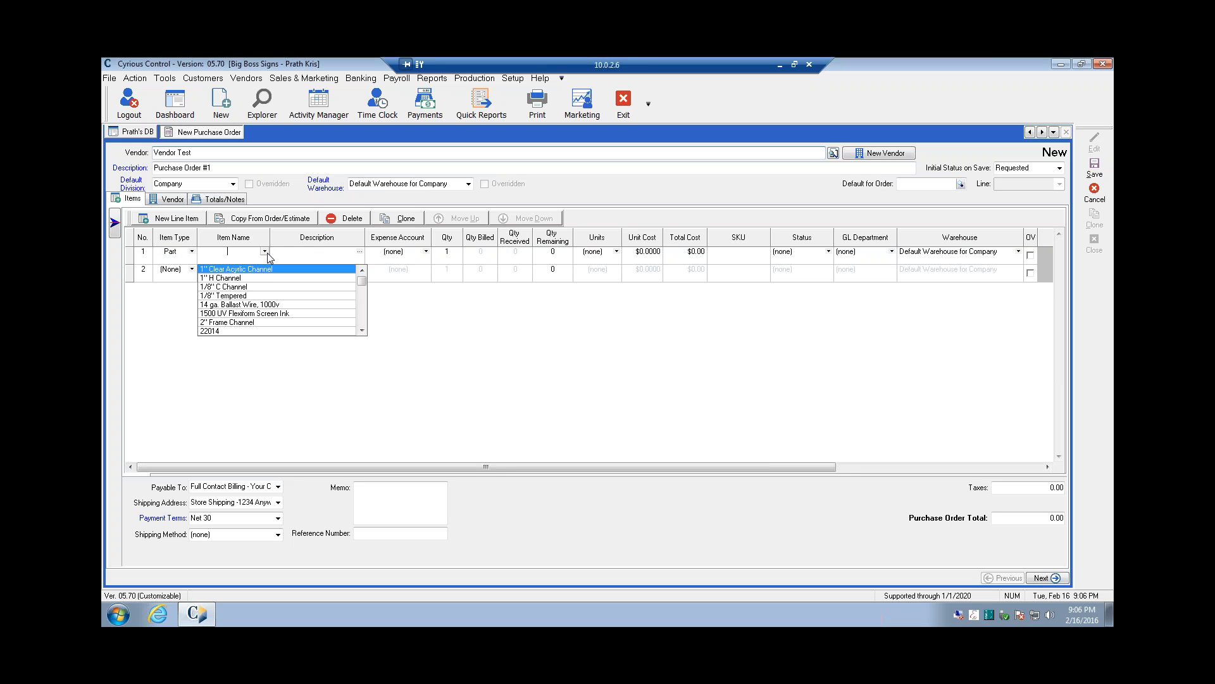
pyautogui.scroll(-1, 317, 302)
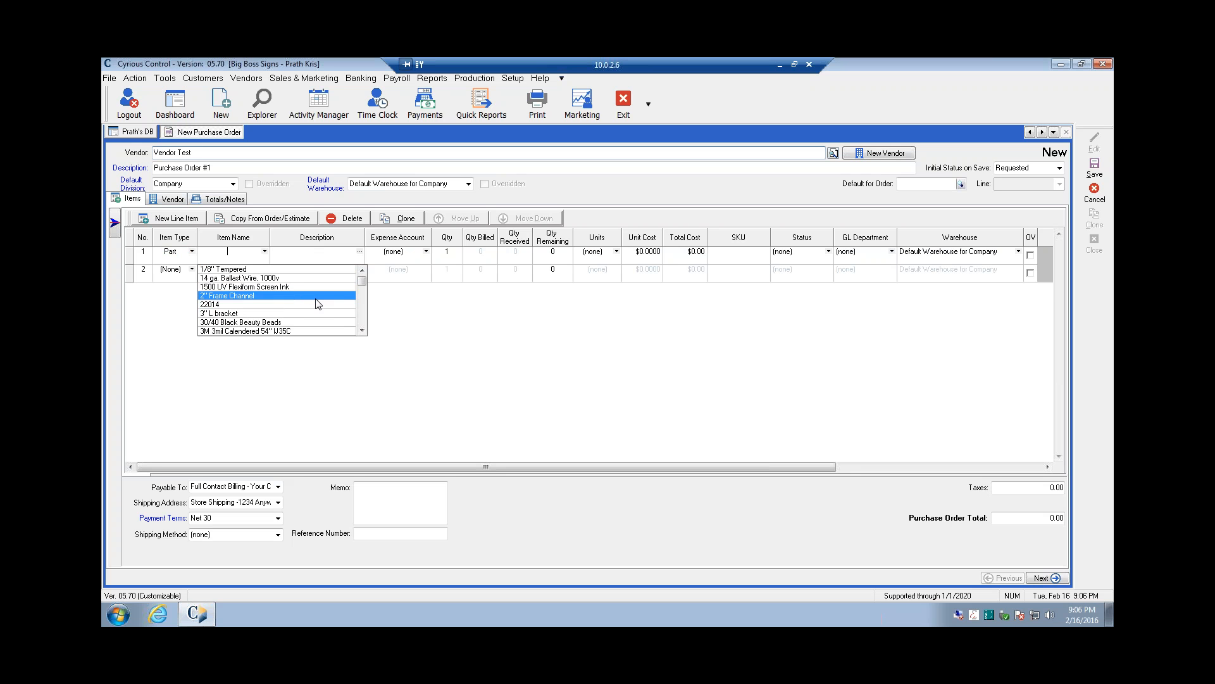
pyautogui.scroll(-3, 318, 304)
pyautogui.scroll(-8, 318, 304)
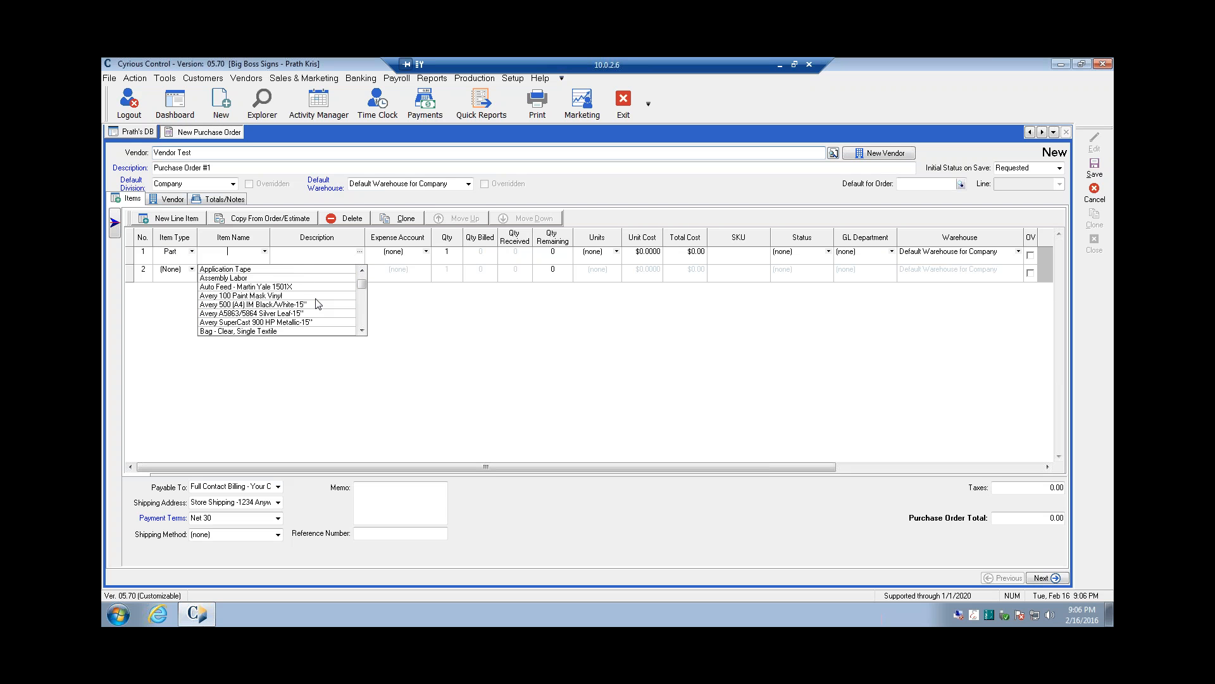
pyautogui.scroll(-3, 318, 304)
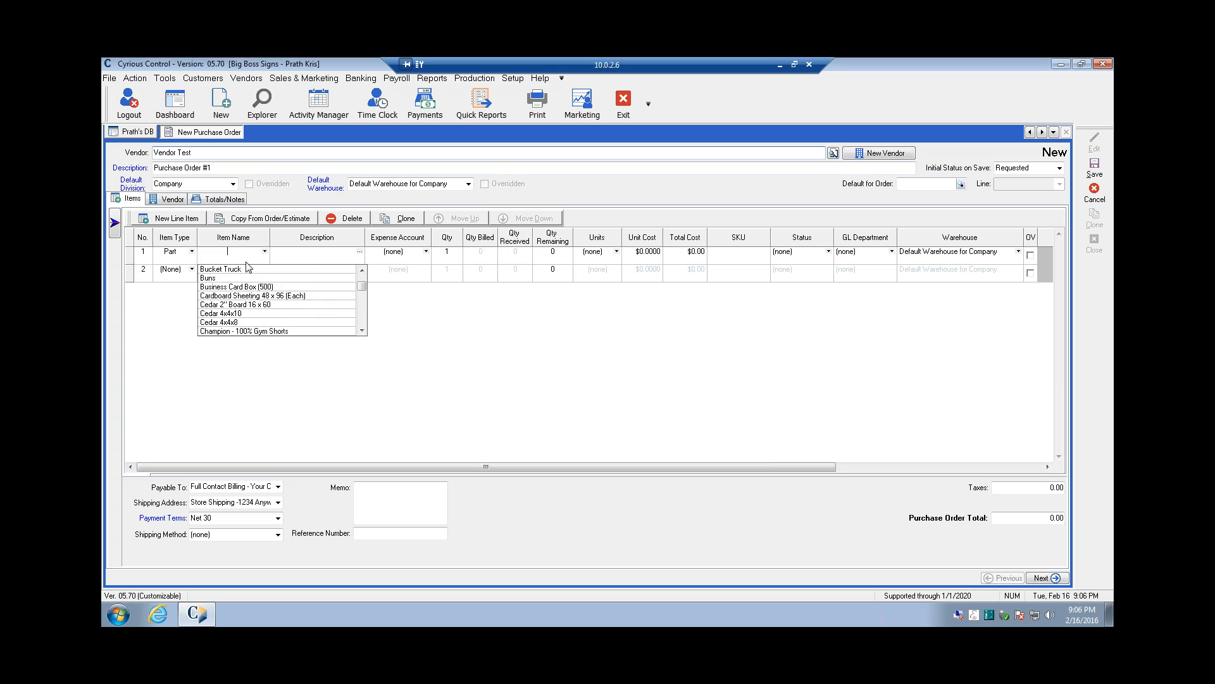
pyautogui.scroll(-3, 341, 310)
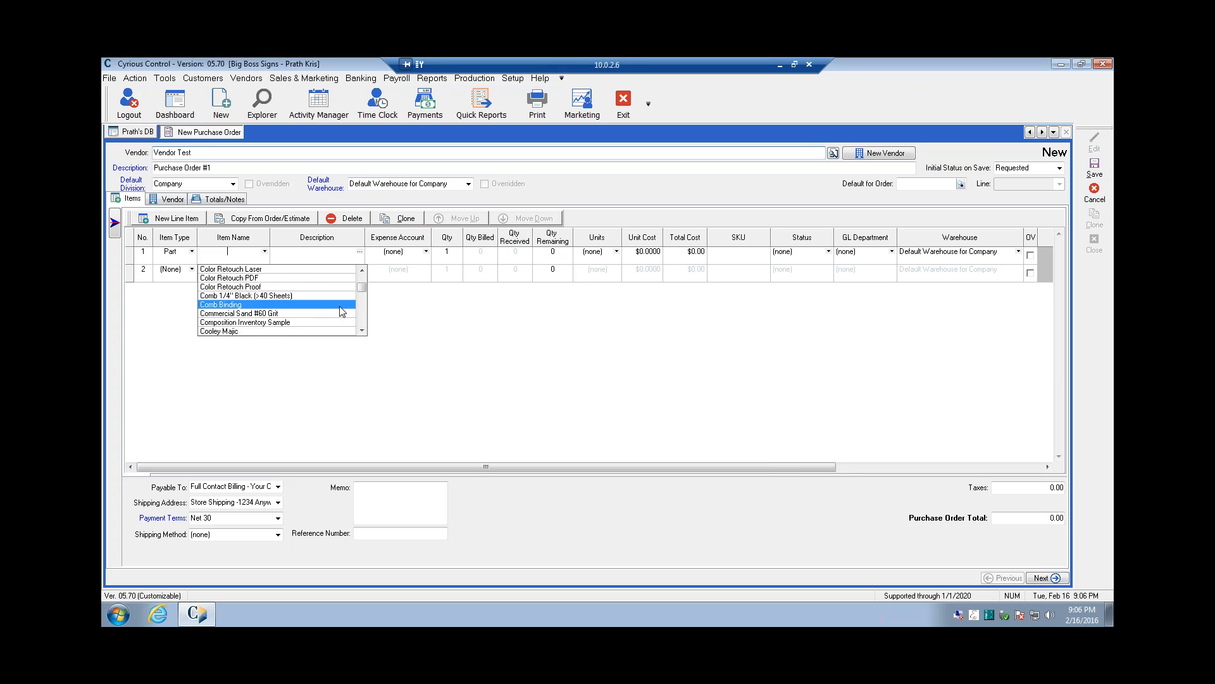
pyautogui.scroll(-8, 313, 307)
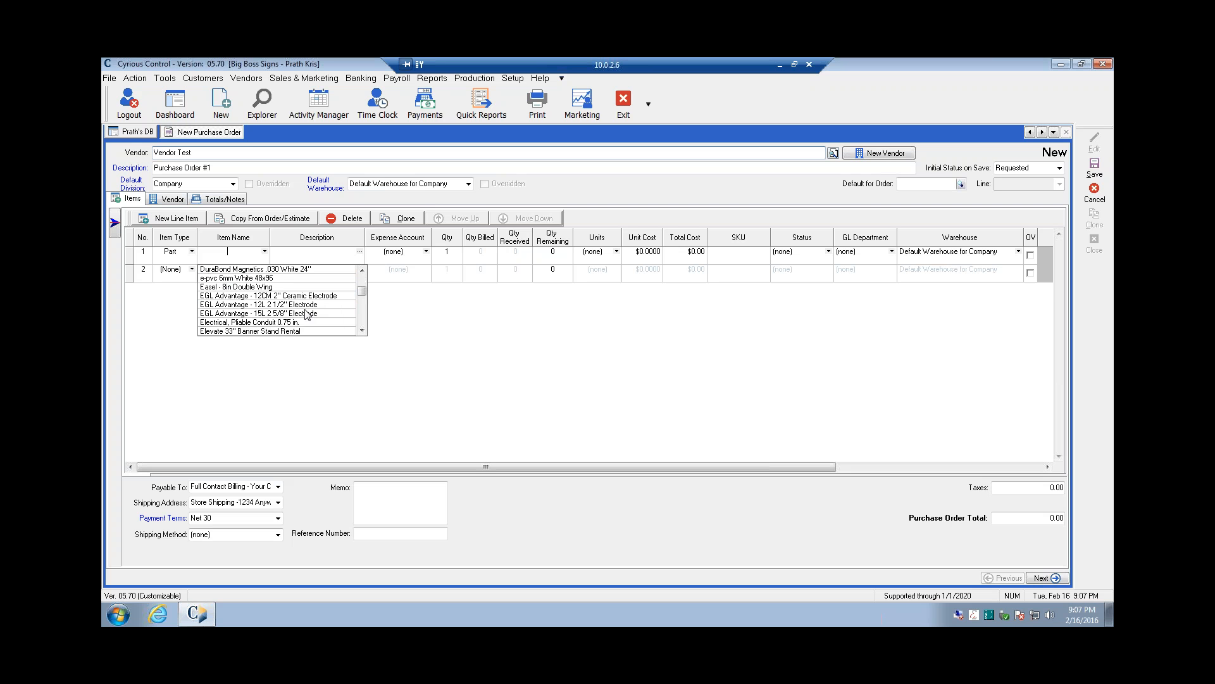
pyautogui.scroll(-1, 307, 315)
pyautogui.scroll(-8, 305, 315)
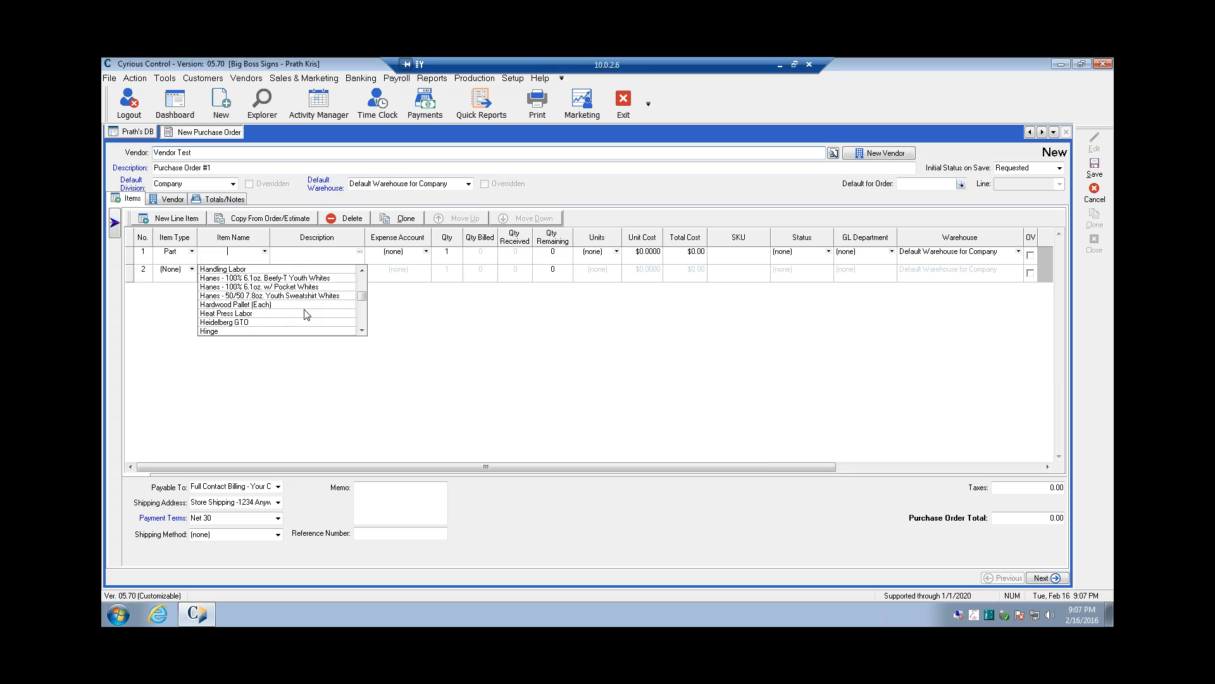
pyautogui.scroll(-10, 305, 315)
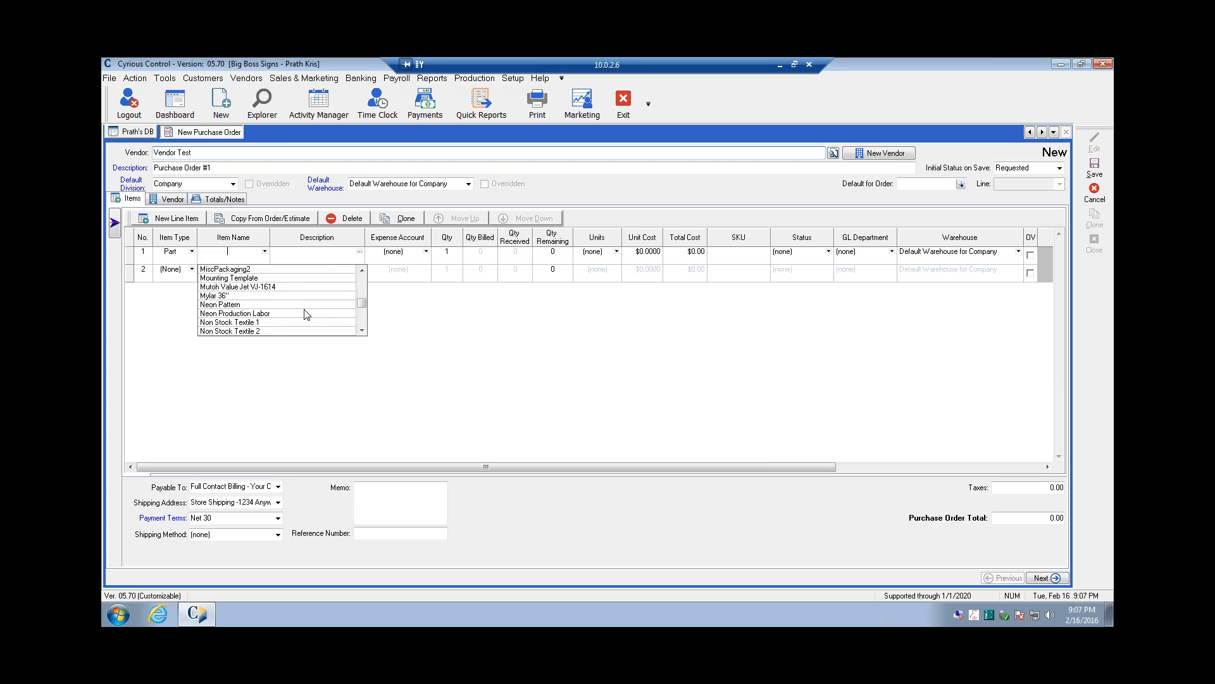
pyautogui.scroll(-10, 305, 315)
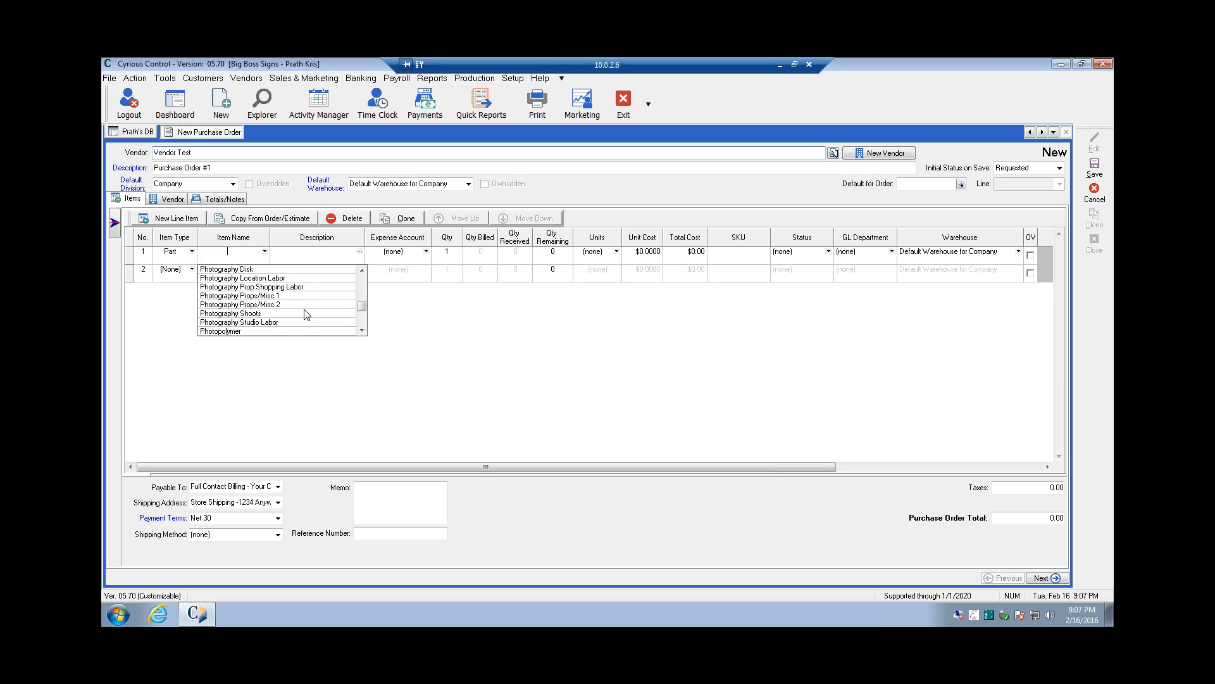
pyautogui.scroll(-5, 305, 314)
pyautogui.scroll(-6, 305, 315)
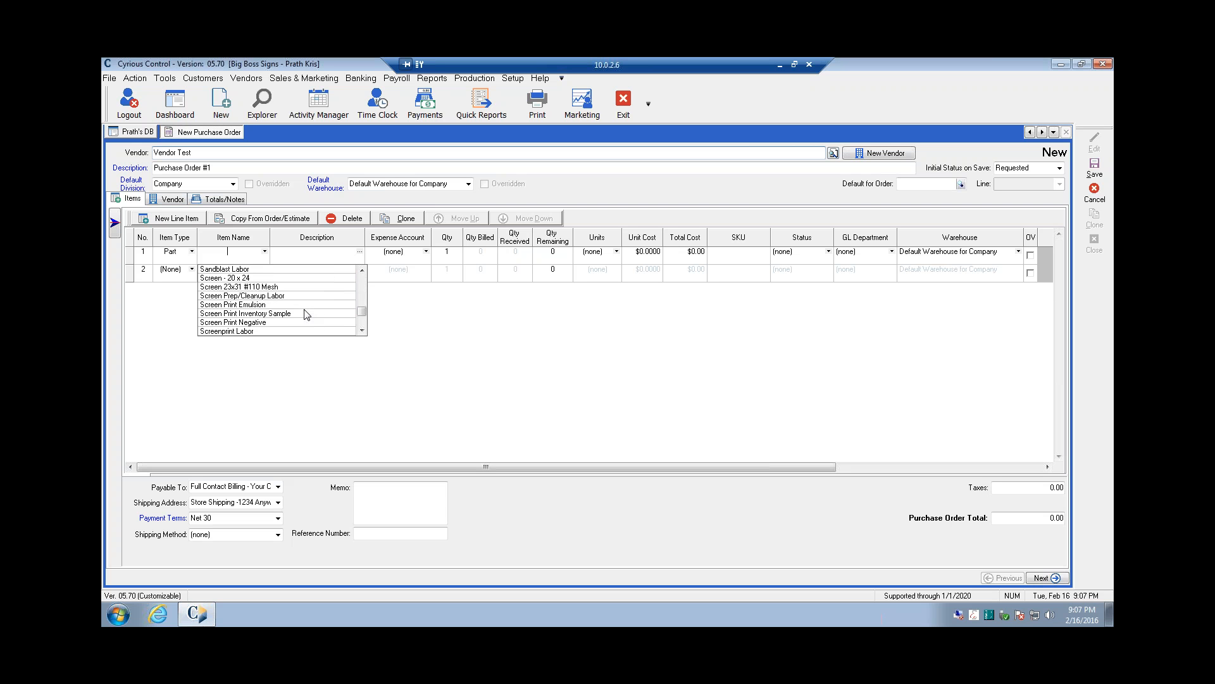
pyautogui.scroll(-3, 305, 314)
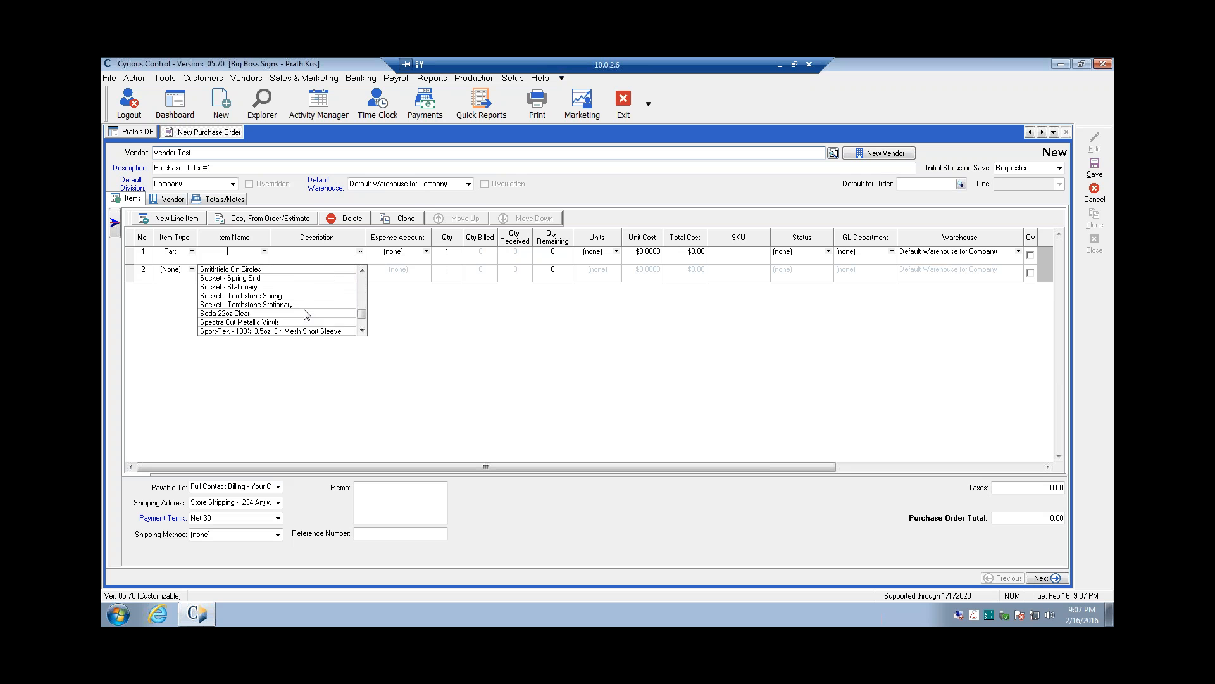
pyautogui.scroll(-2, 305, 315)
pyautogui.scroll(-4, 305, 315)
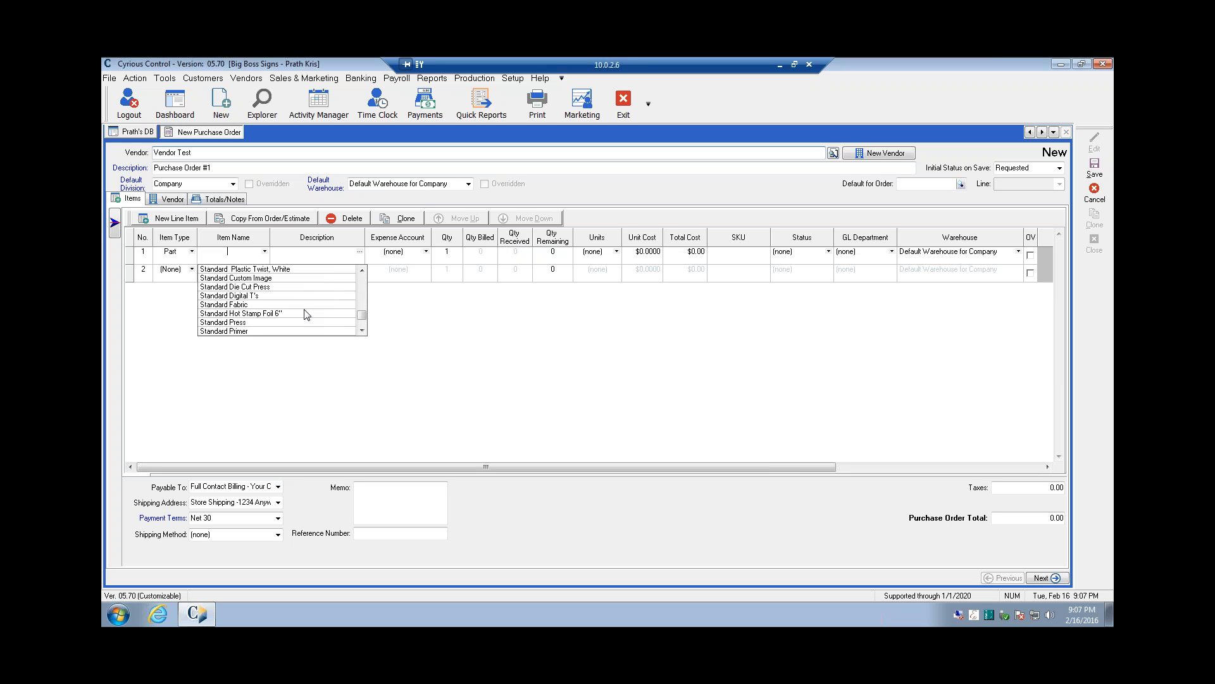
# Step: Search the first line item's part list for "vi" and for "sea", clearing each search term
pyautogui.write('vi')
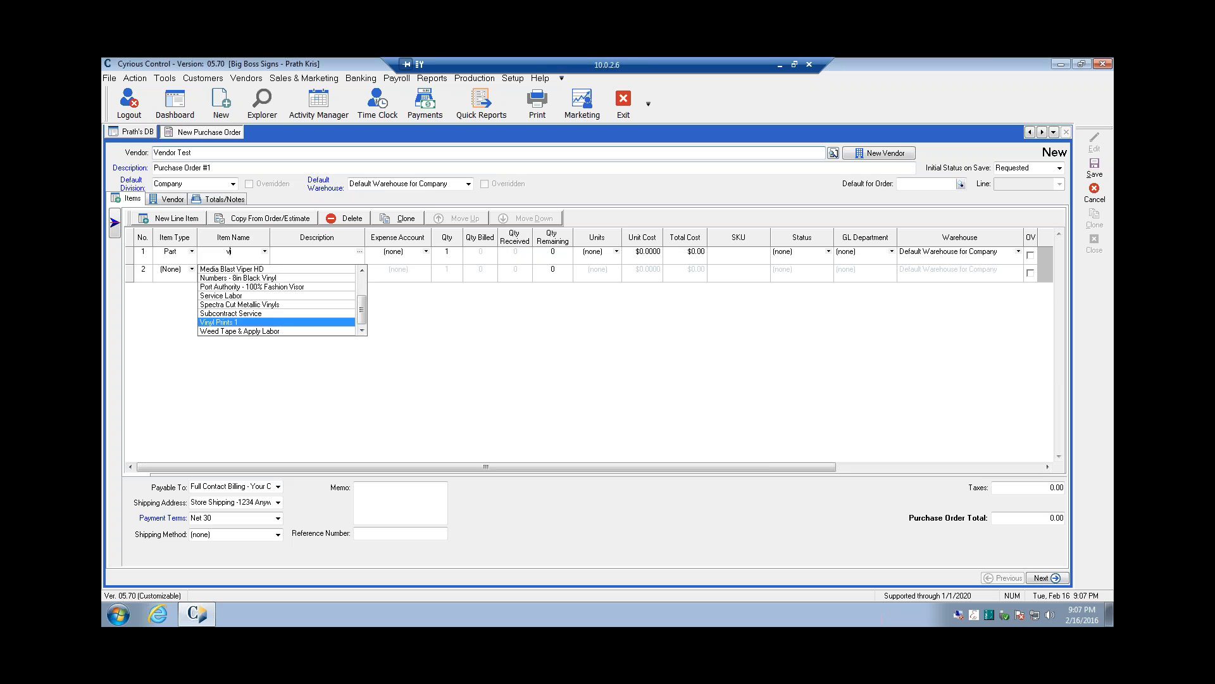
pyautogui.press('BackSpace')
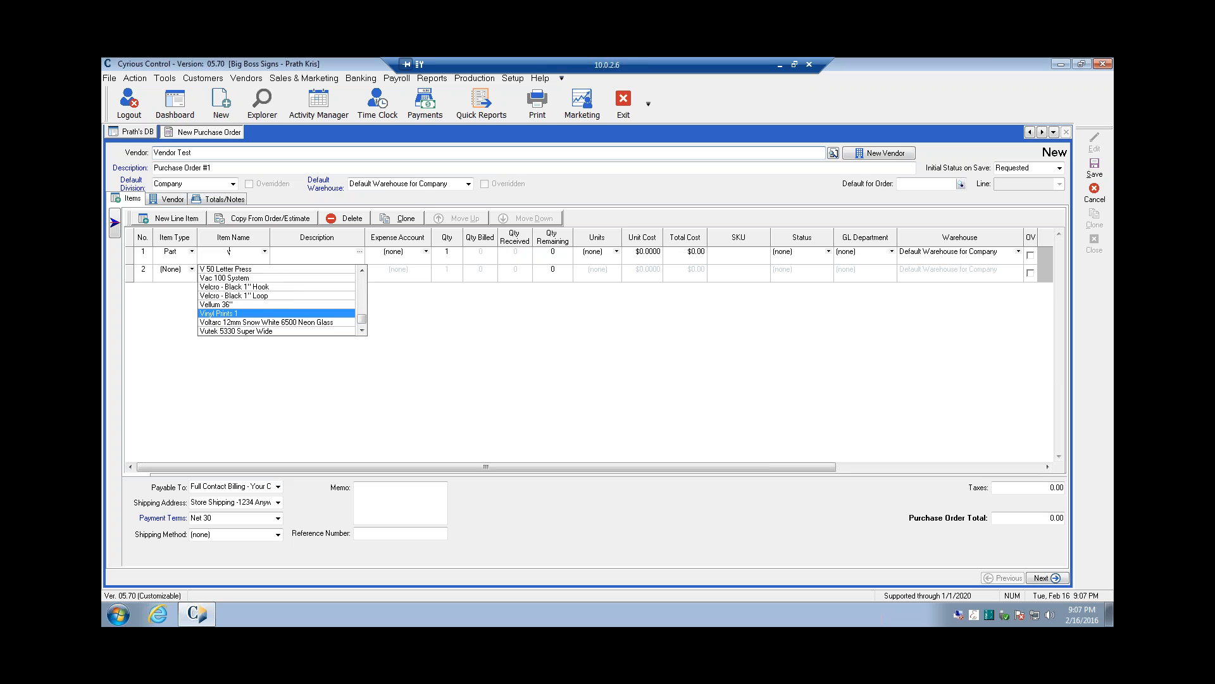
pyautogui.press('BackSpace')
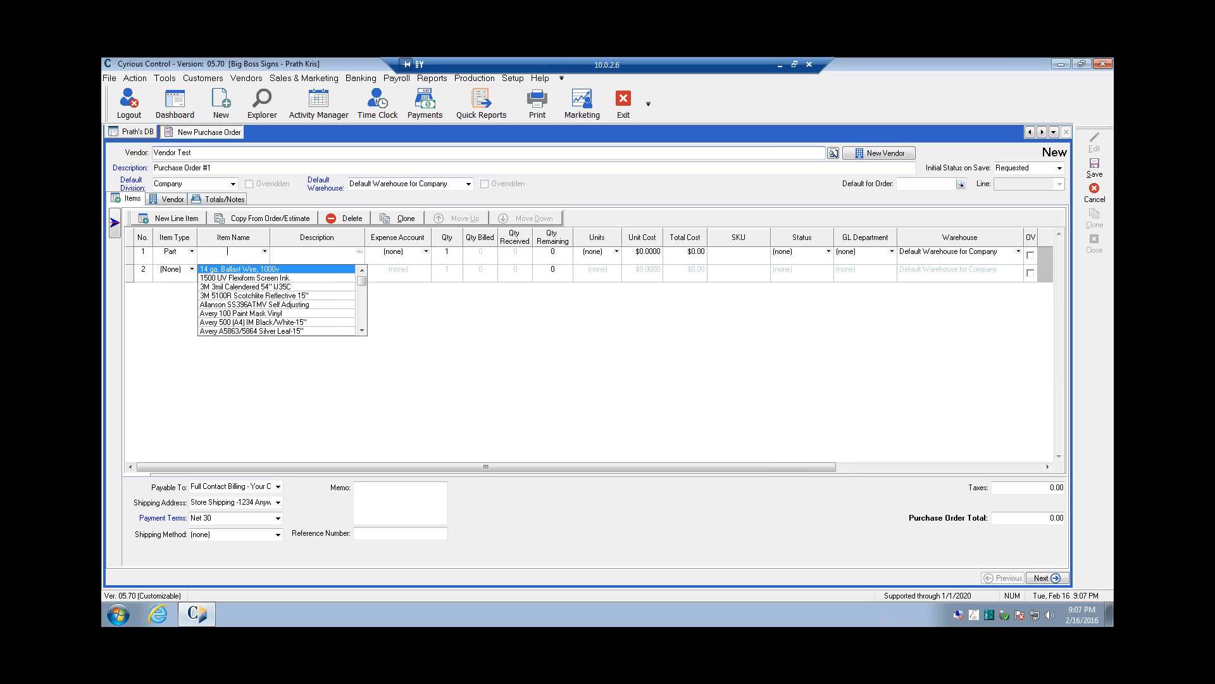
pyautogui.write('sea')
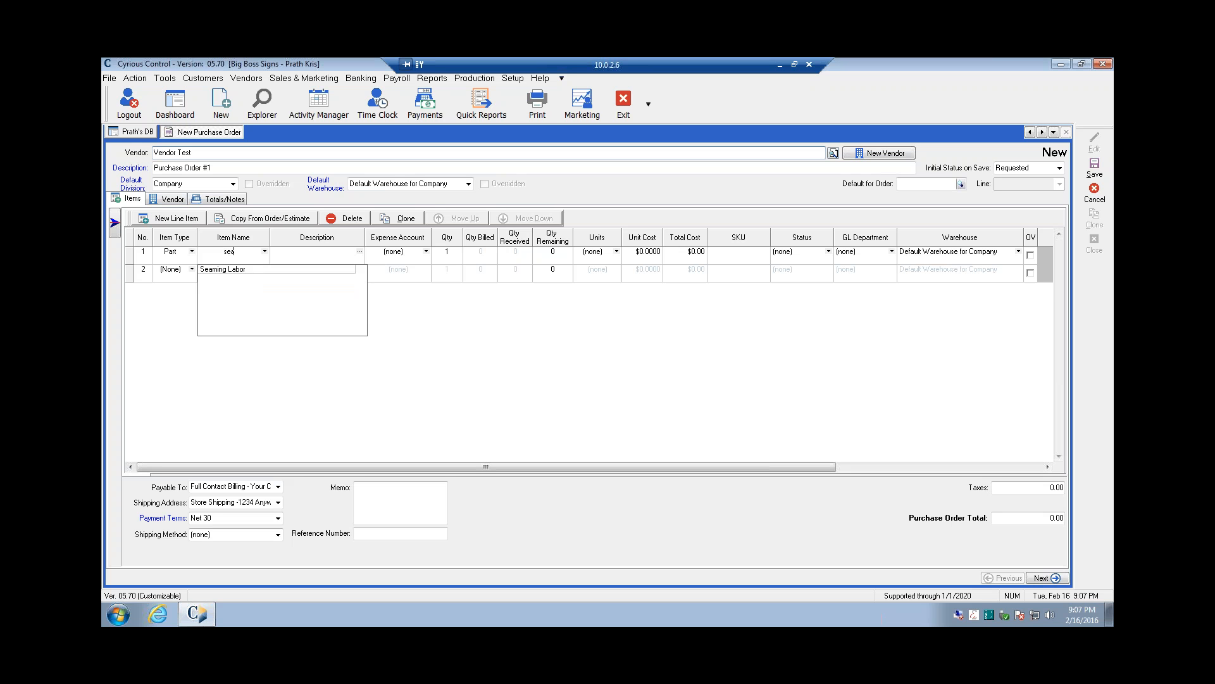
pyautogui.press('BackSpace')
pyautogui.press('BackSpace')
pyautogui.press('BackSpace')
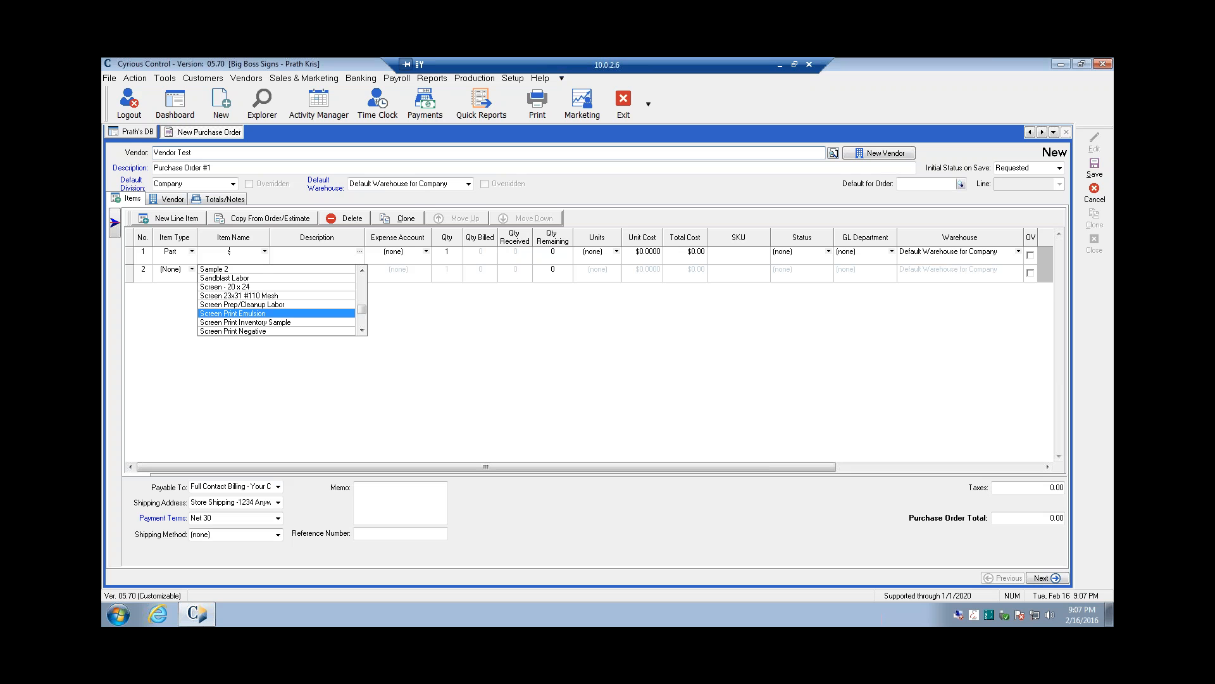
pyautogui.press('BackSpace')
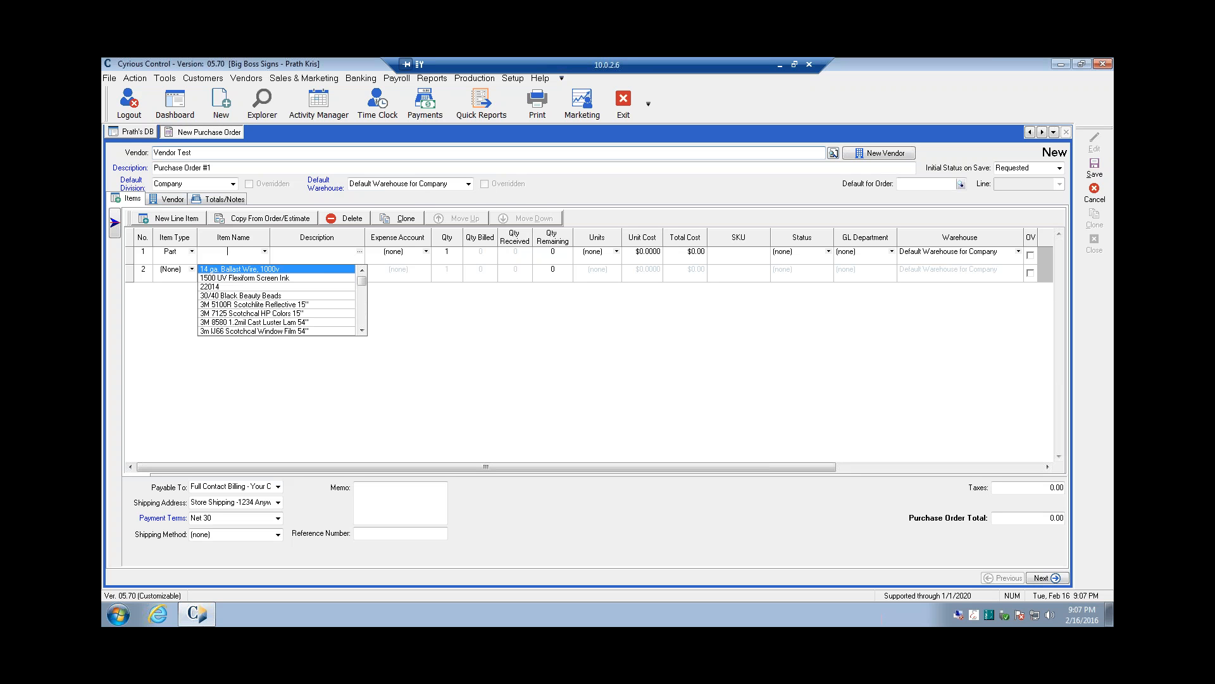
# Step: Search the part list for "al", clear the search, and choose 1" Clear Acyrlic Channel as the first line item
pyautogui.write('al')
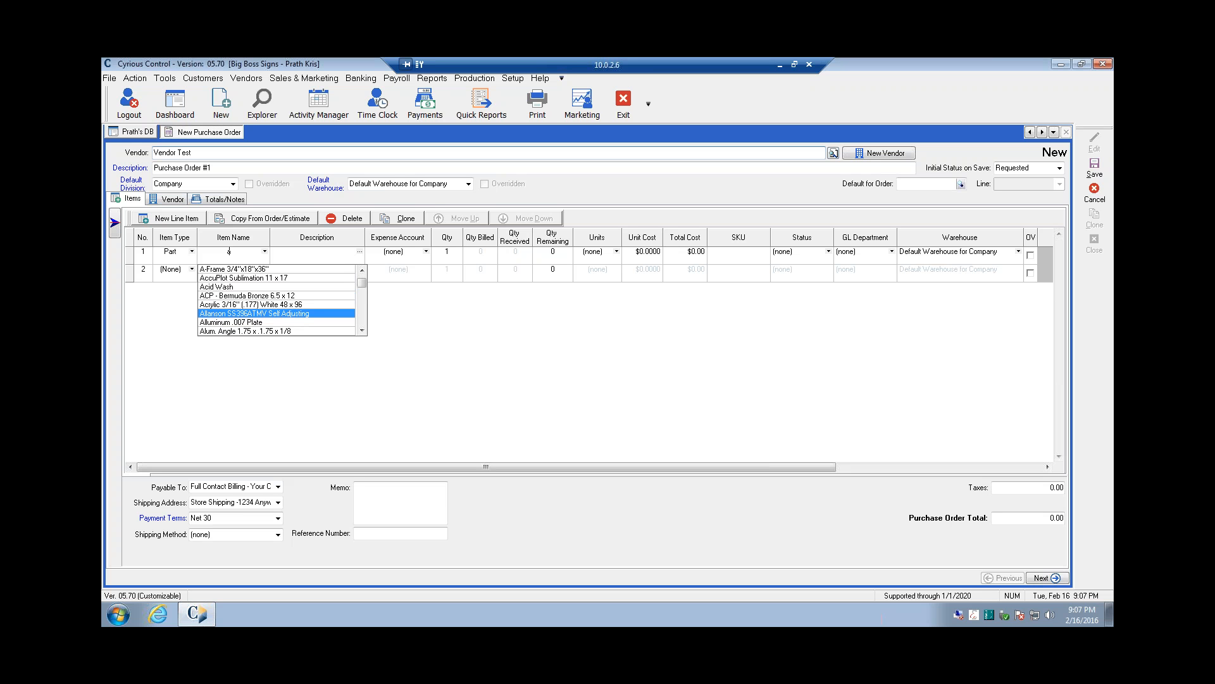
pyautogui.press('BackSpace')
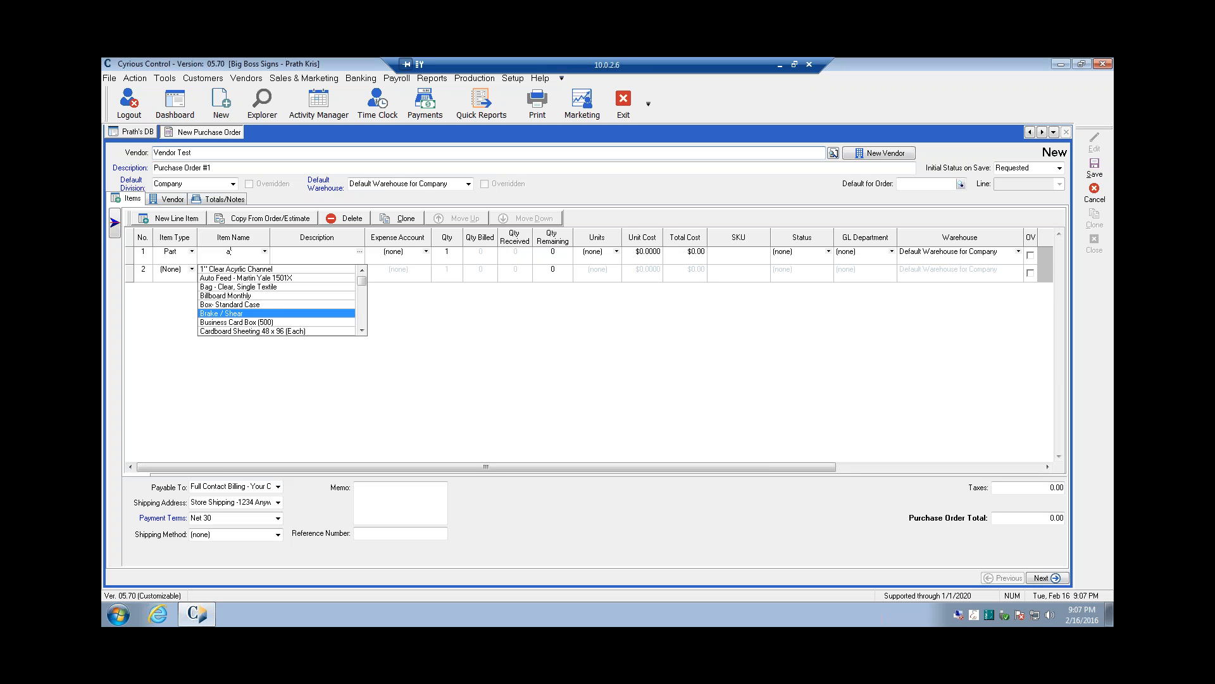
pyautogui.press('BackSpace')
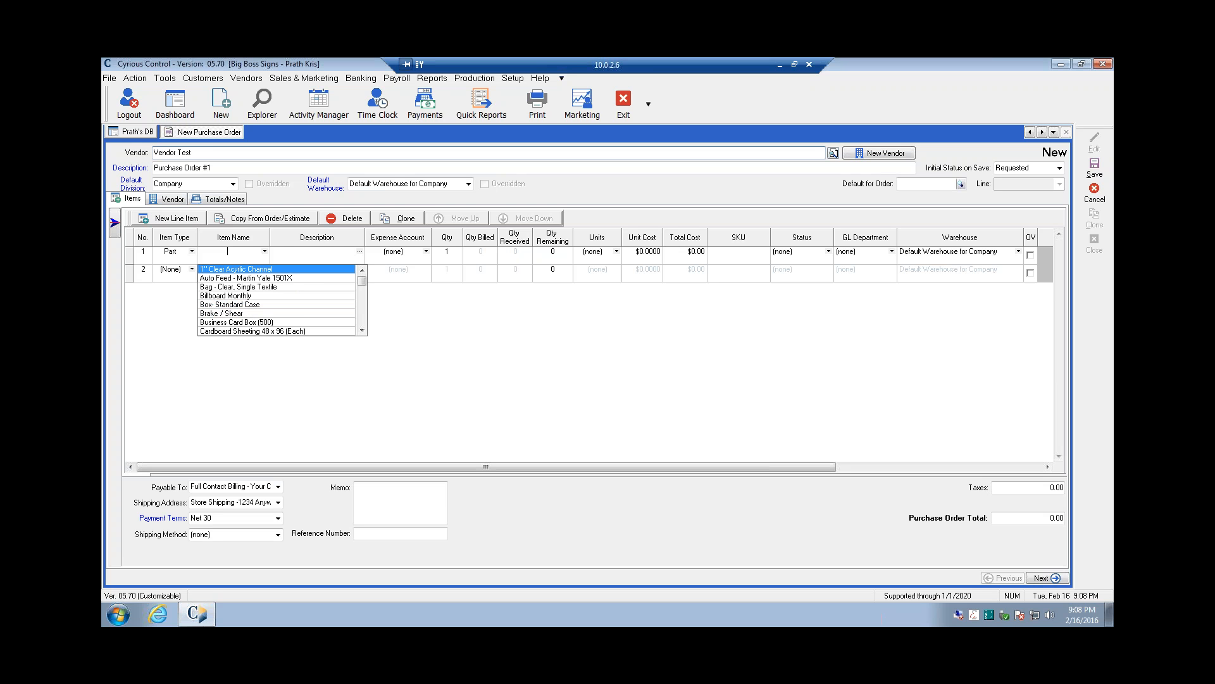
pyautogui.press('Return')
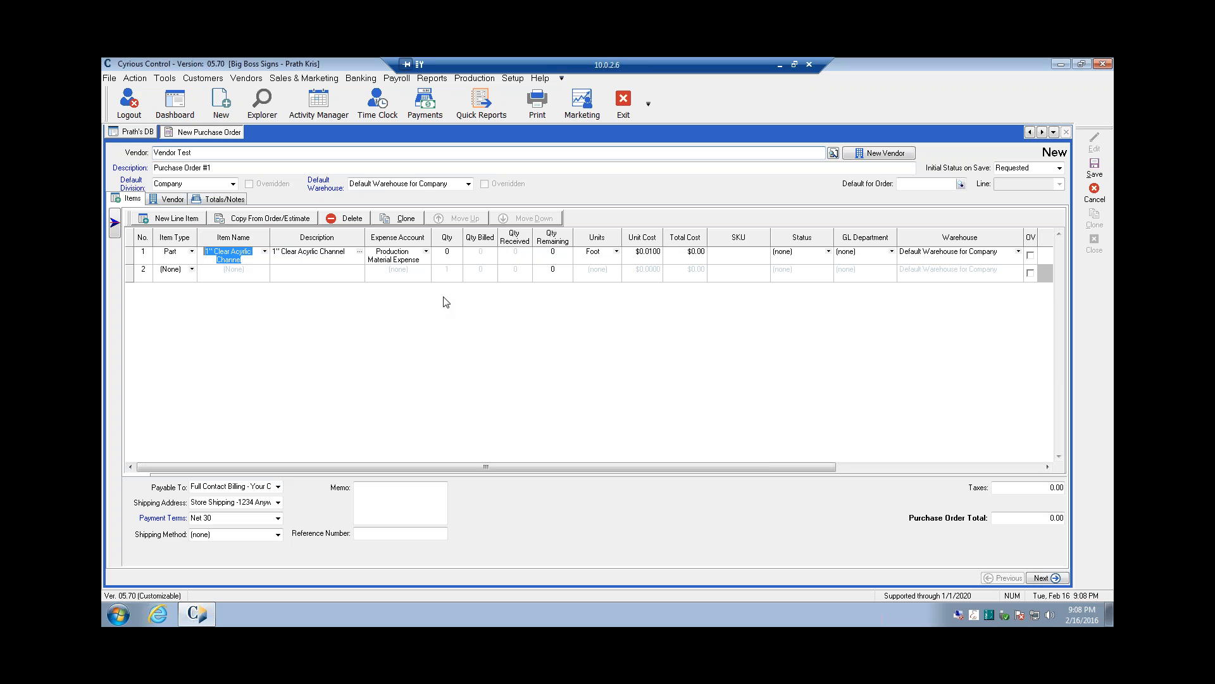
# Step: Check the expense account options for the first line item and set its quantity to 1
pyautogui.click(458, 254)
pyautogui.click(426, 252)
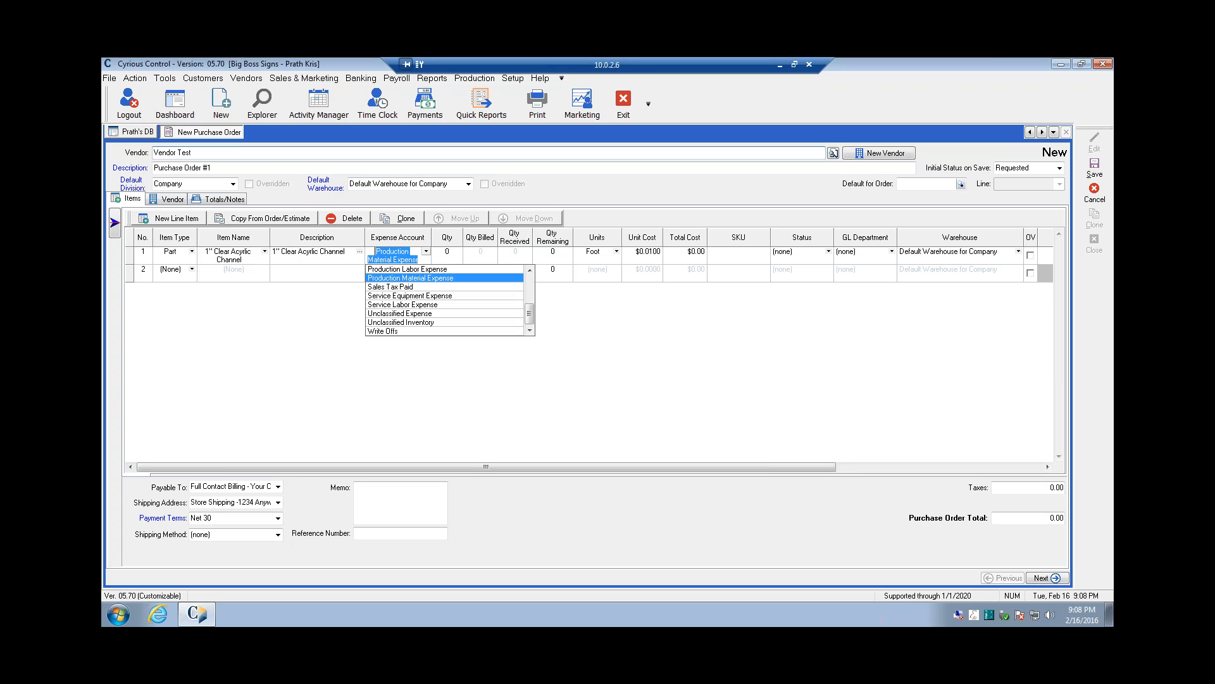
pyautogui.click(457, 252)
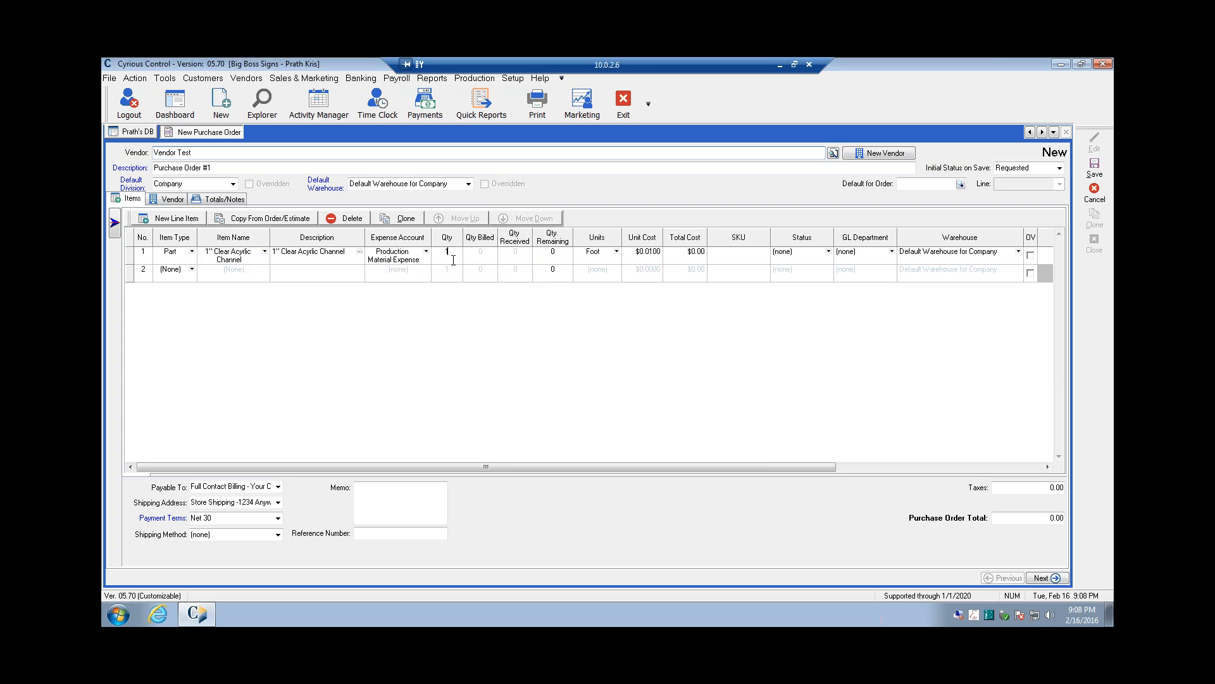
pyautogui.press('Tab')
# Step: Review the unit, status and GL department options available for the first line item
pyautogui.click(650, 252)
pyautogui.click(617, 253)
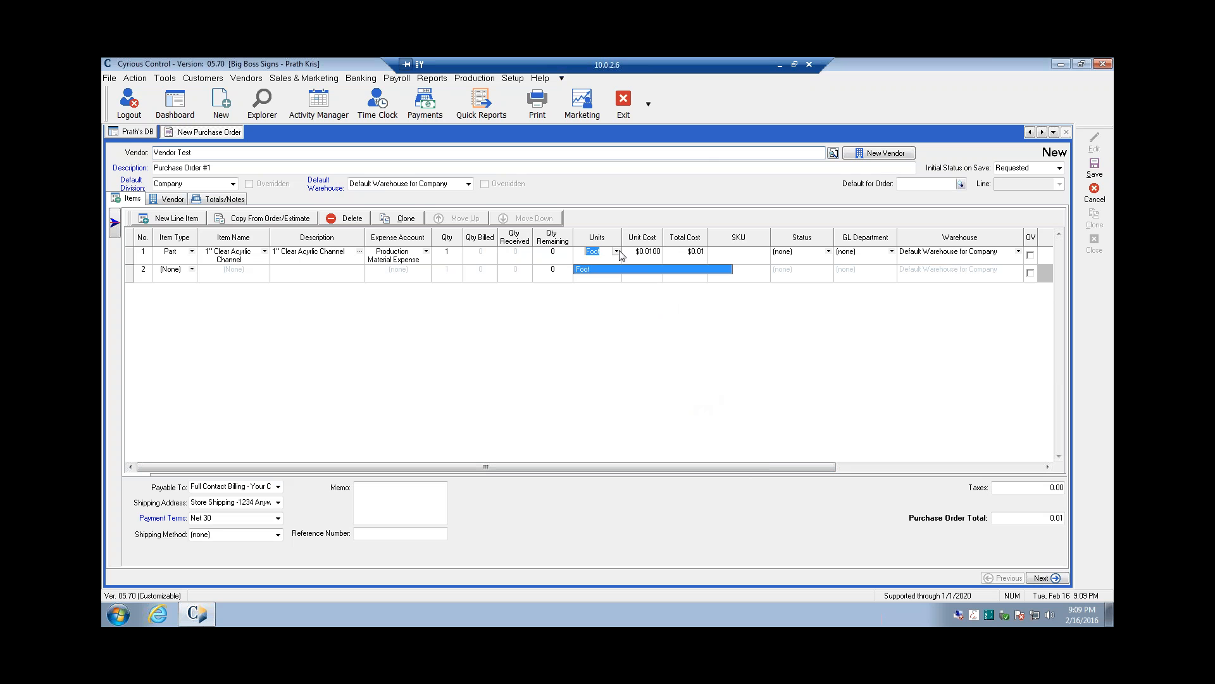
pyautogui.click(617, 253)
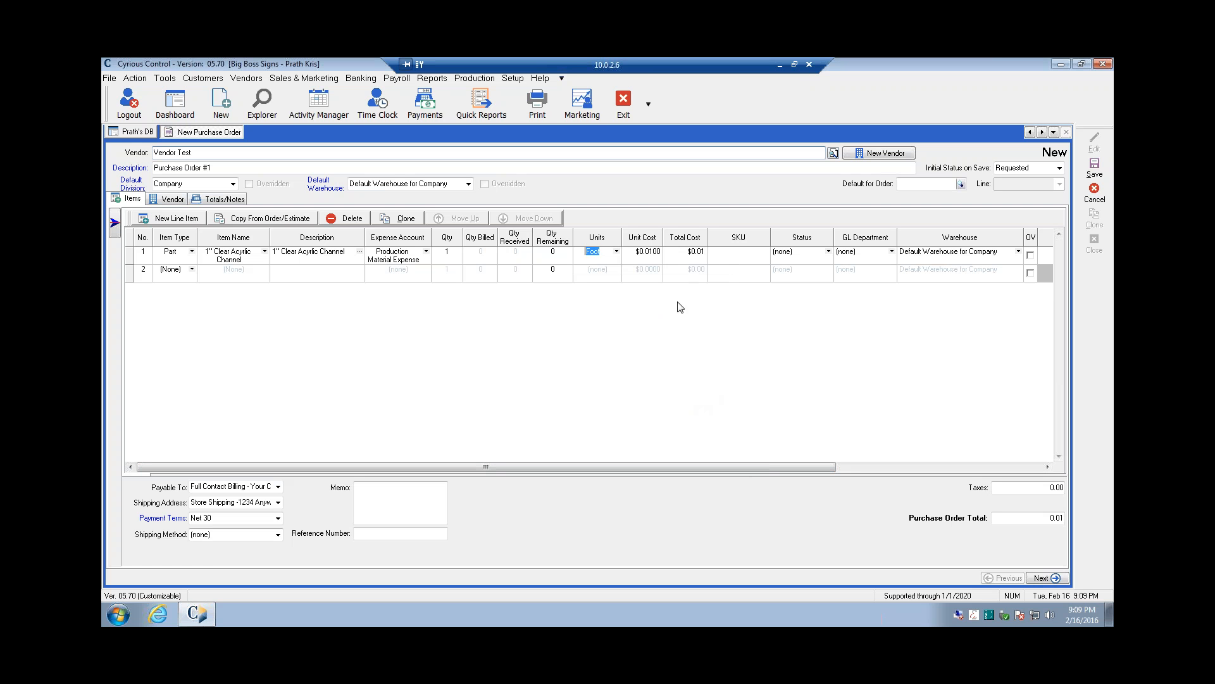
pyautogui.click(723, 257)
pyautogui.click(828, 251)
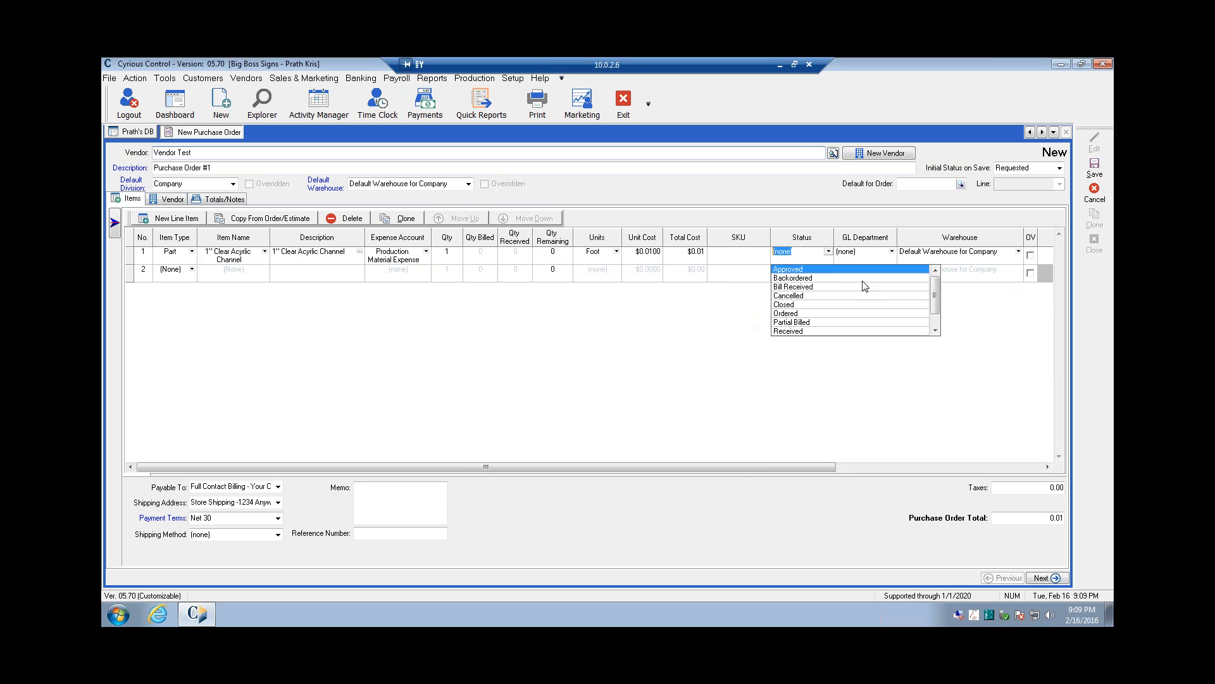
pyautogui.scroll(-1, 864, 291)
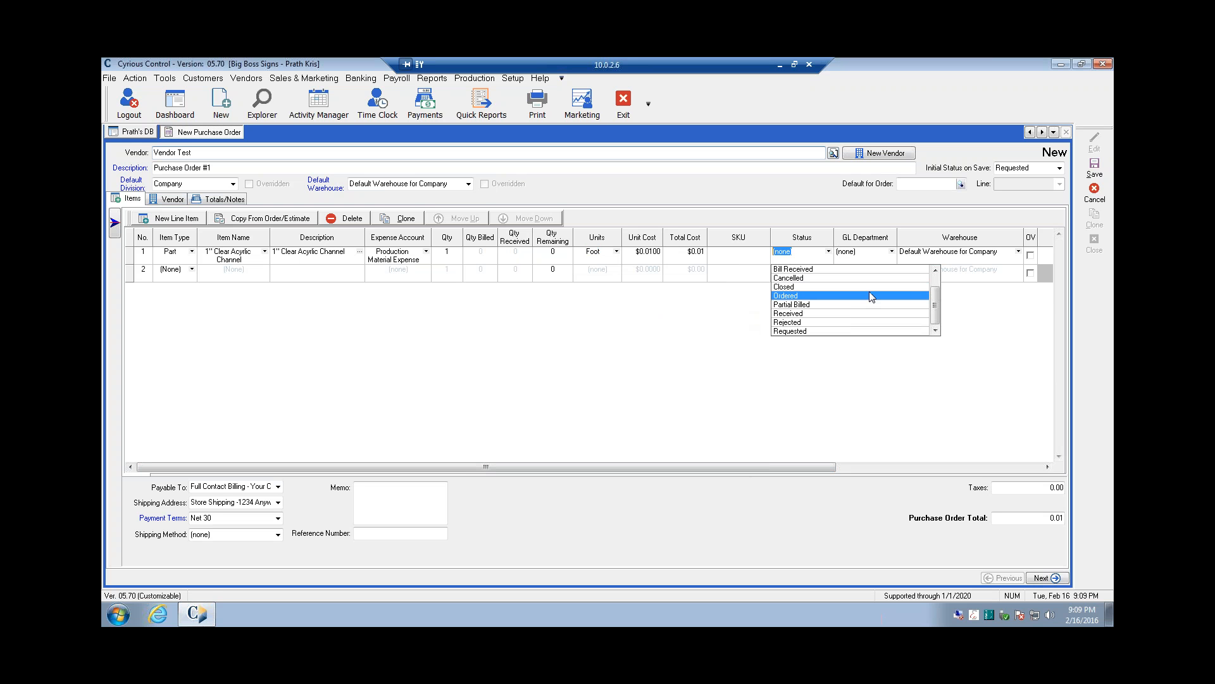
pyautogui.scroll(1, 870, 293)
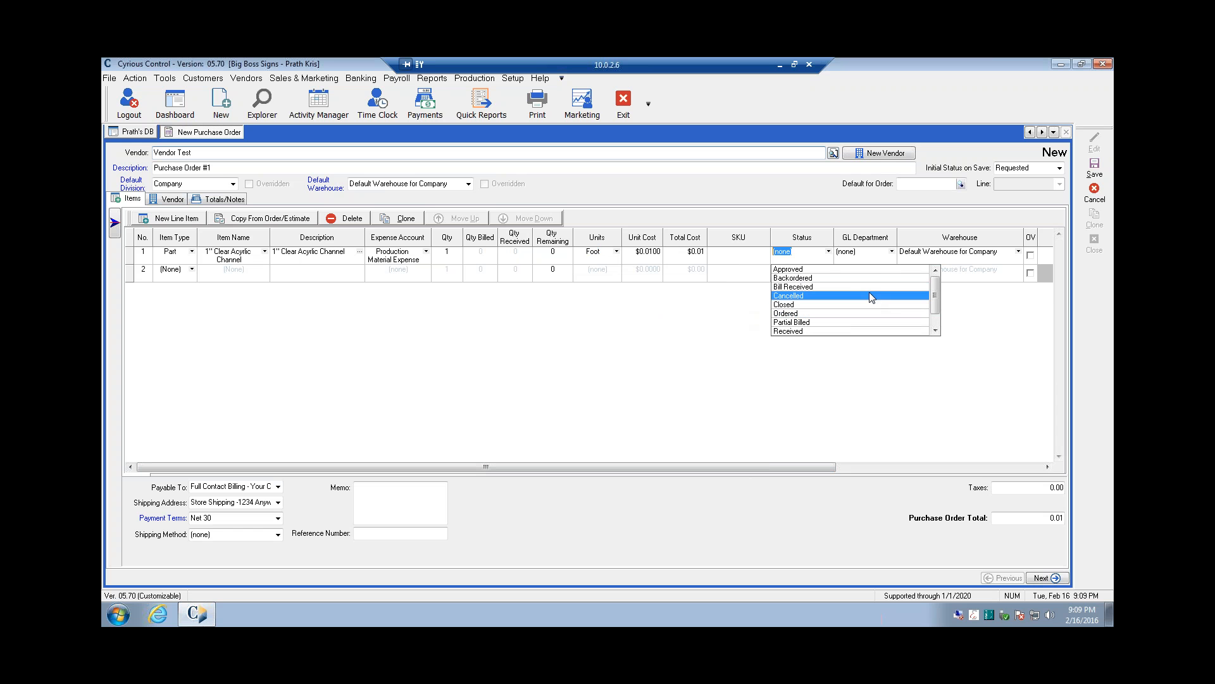
pyautogui.click(1026, 316)
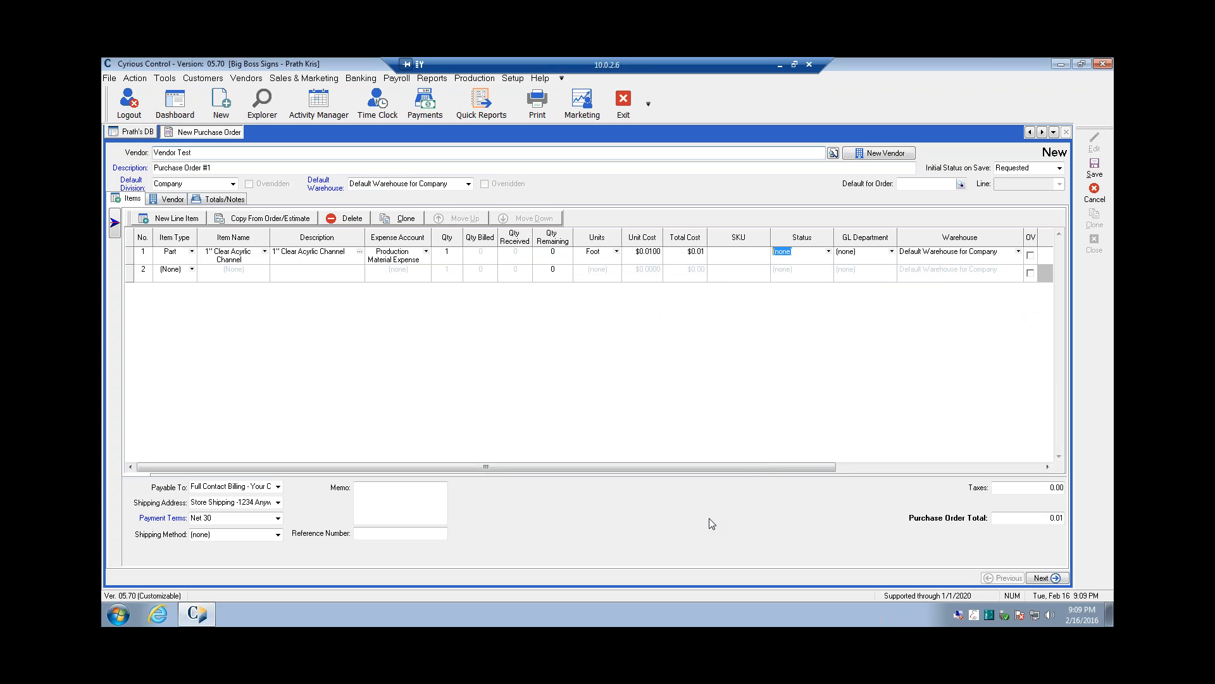
pyautogui.moveTo(739, 468); pyautogui.dragTo(971, 466)
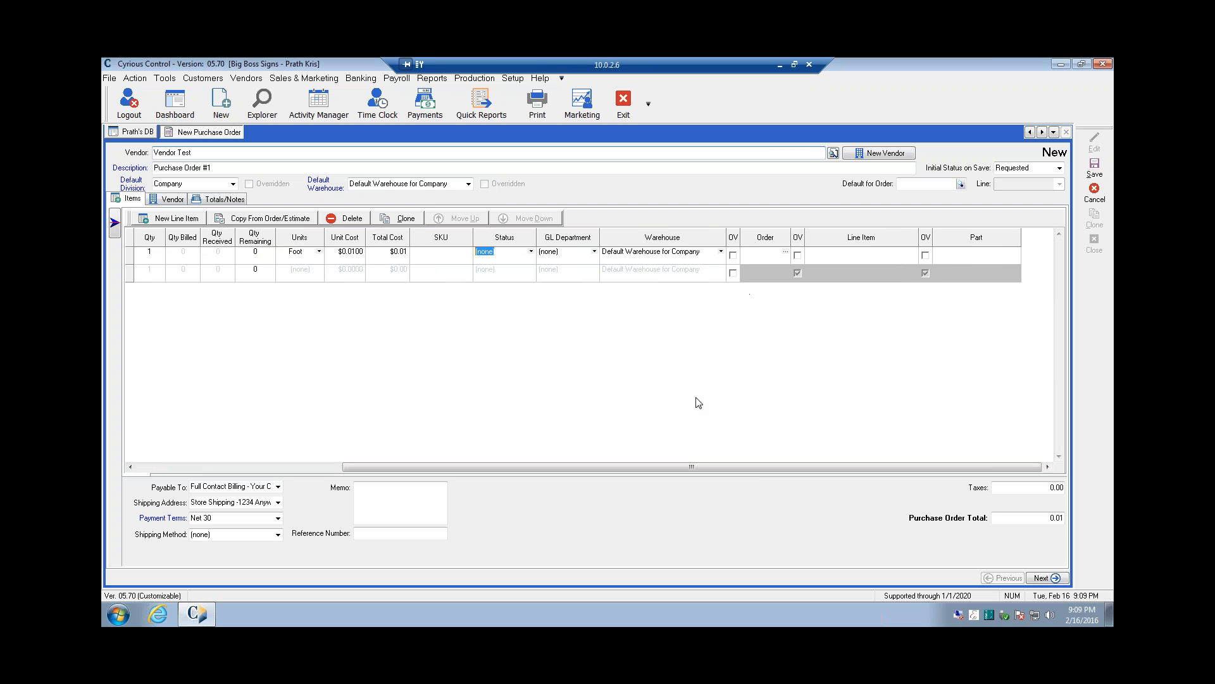
pyautogui.click(595, 252)
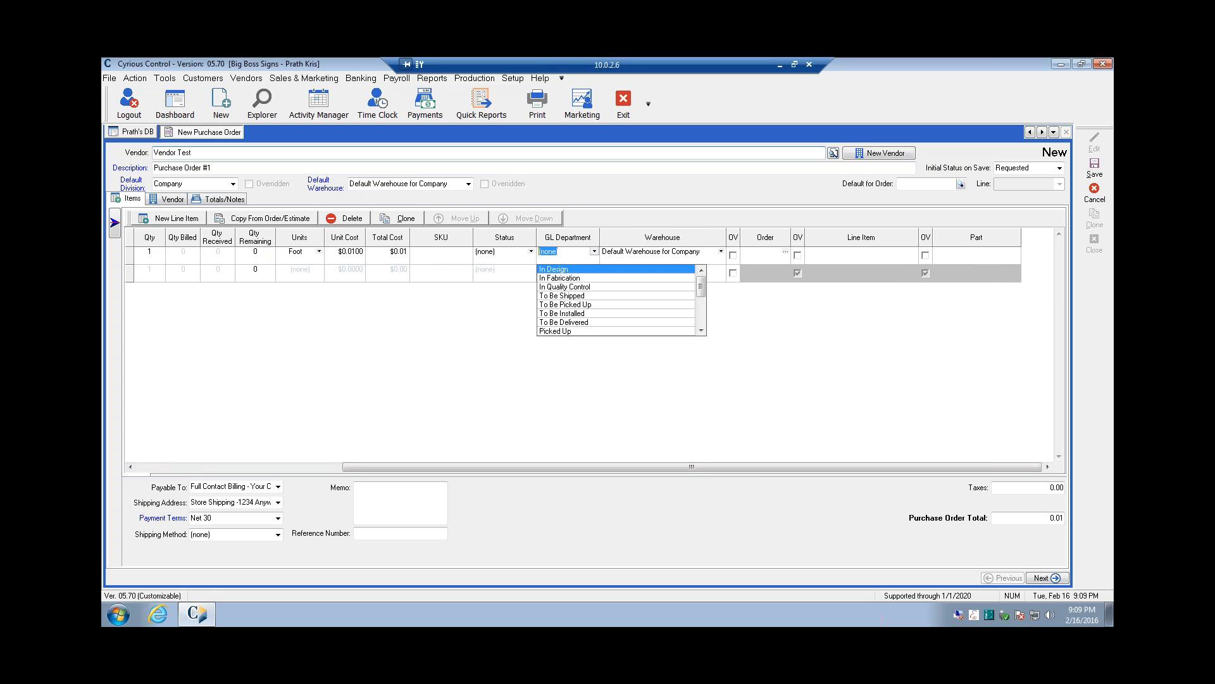
pyautogui.click(594, 253)
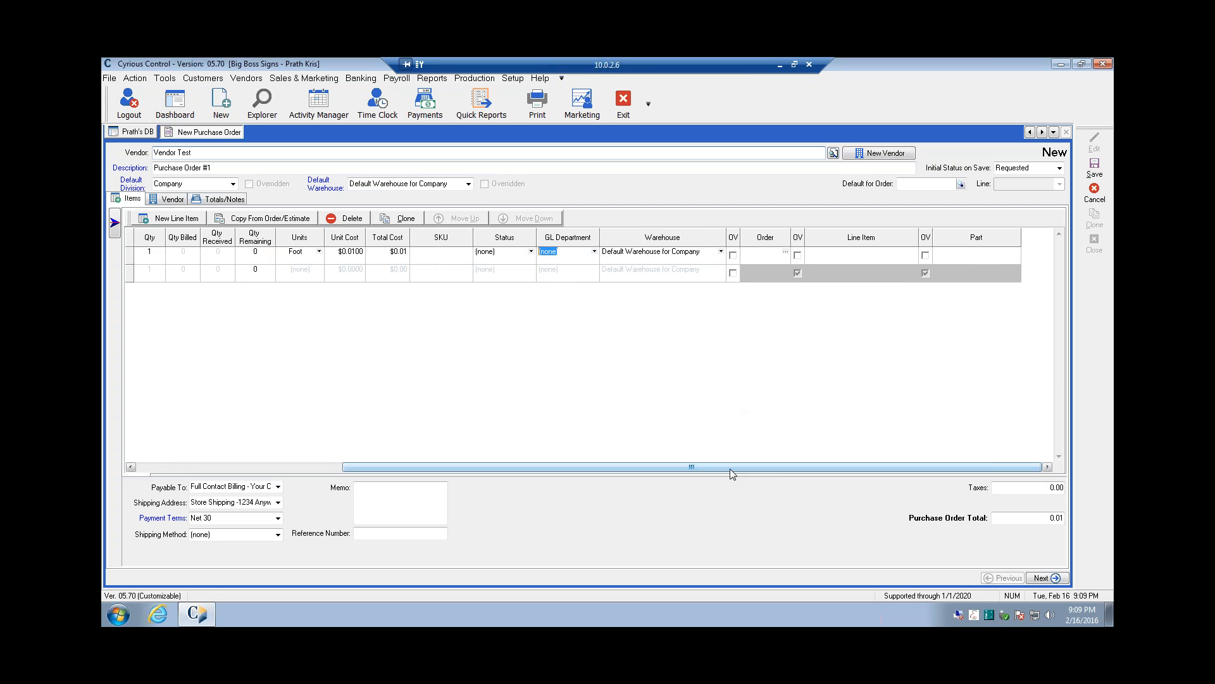
pyautogui.moveTo(731, 469); pyautogui.dragTo(851, 477)
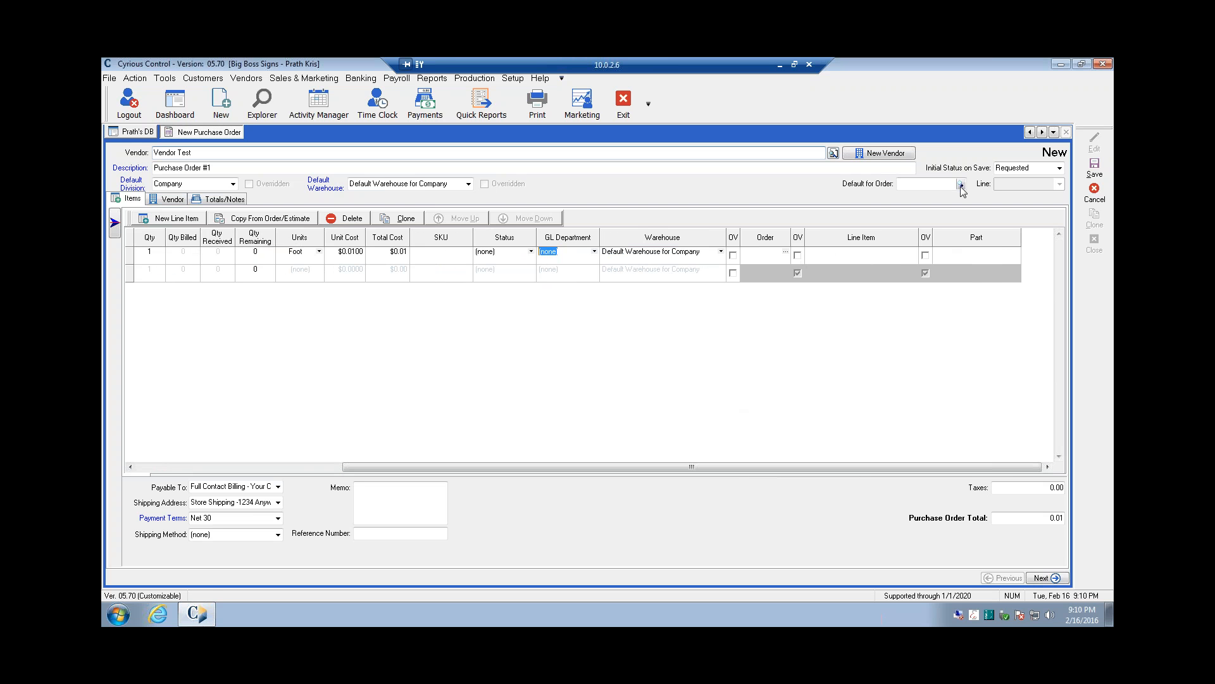
# Step: Set the first-listed ABC order, described as TEST, as the purchase order's default order and check its available line options
pyautogui.click(932, 187)
pyautogui.click(960, 185)
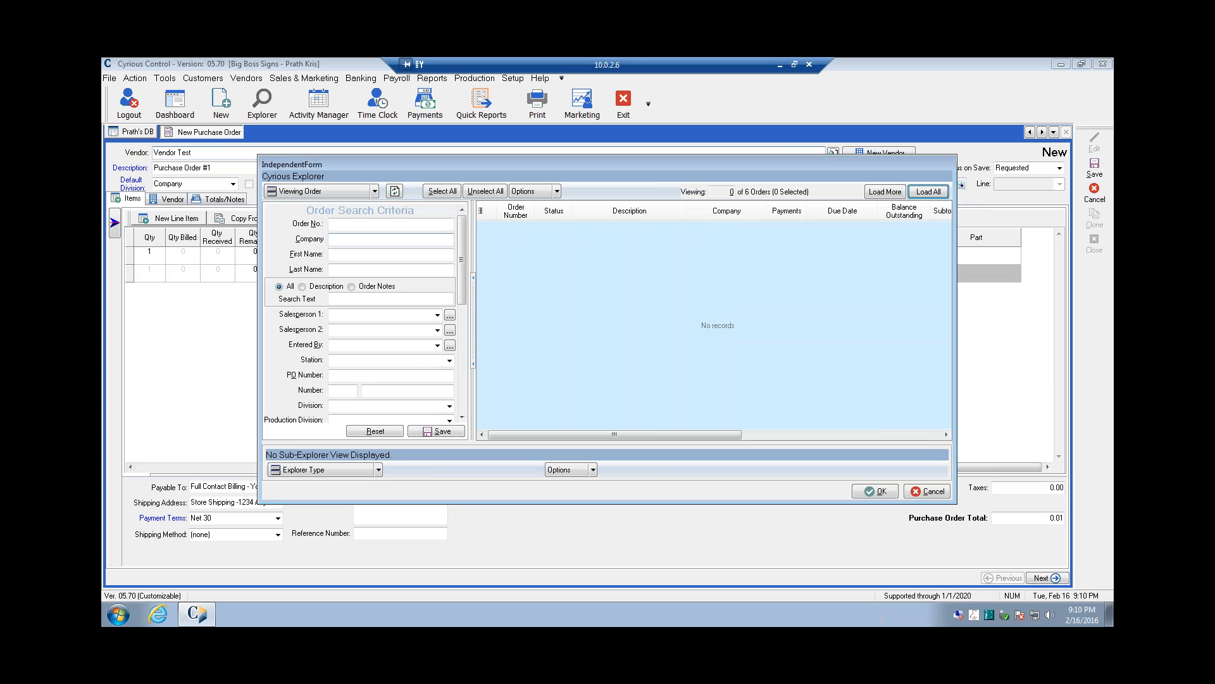
pyautogui.click(395, 191)
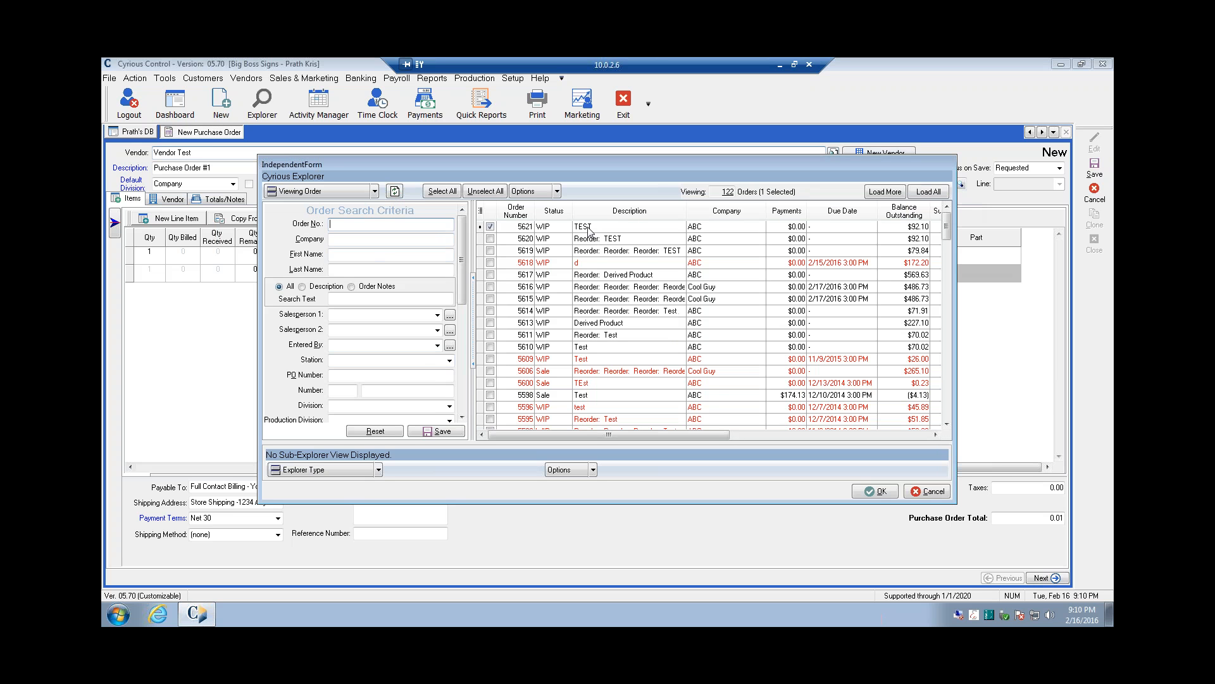
pyautogui.click(588, 228)
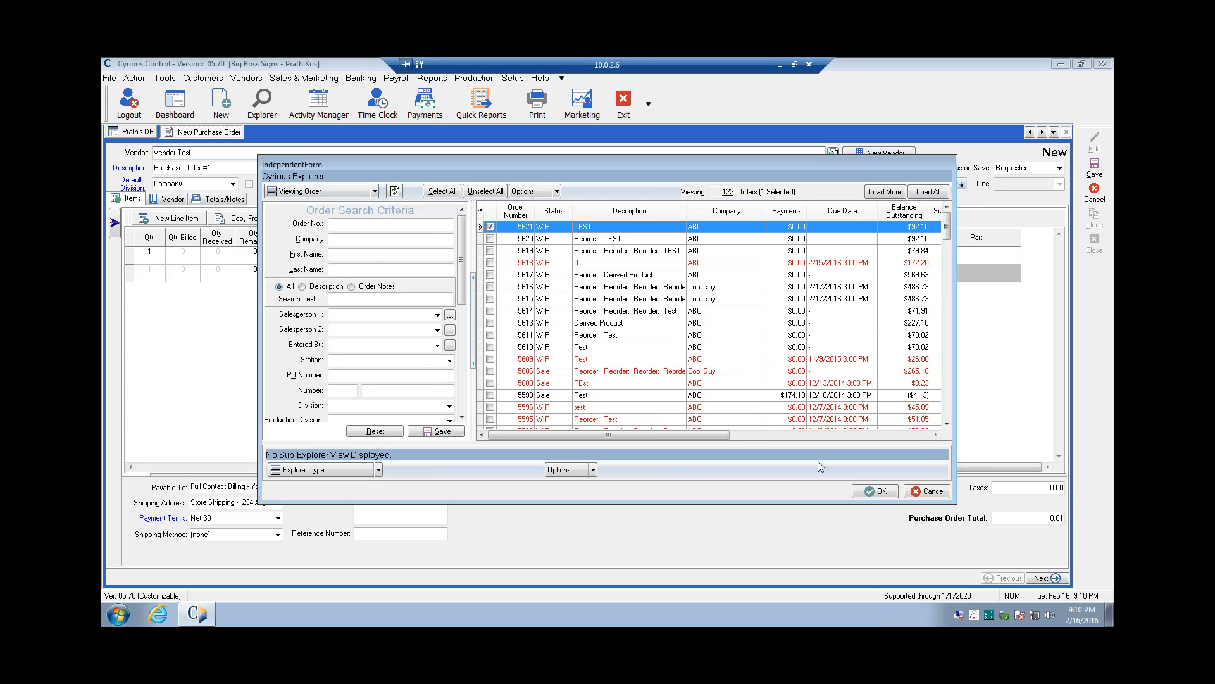
pyautogui.click(864, 494)
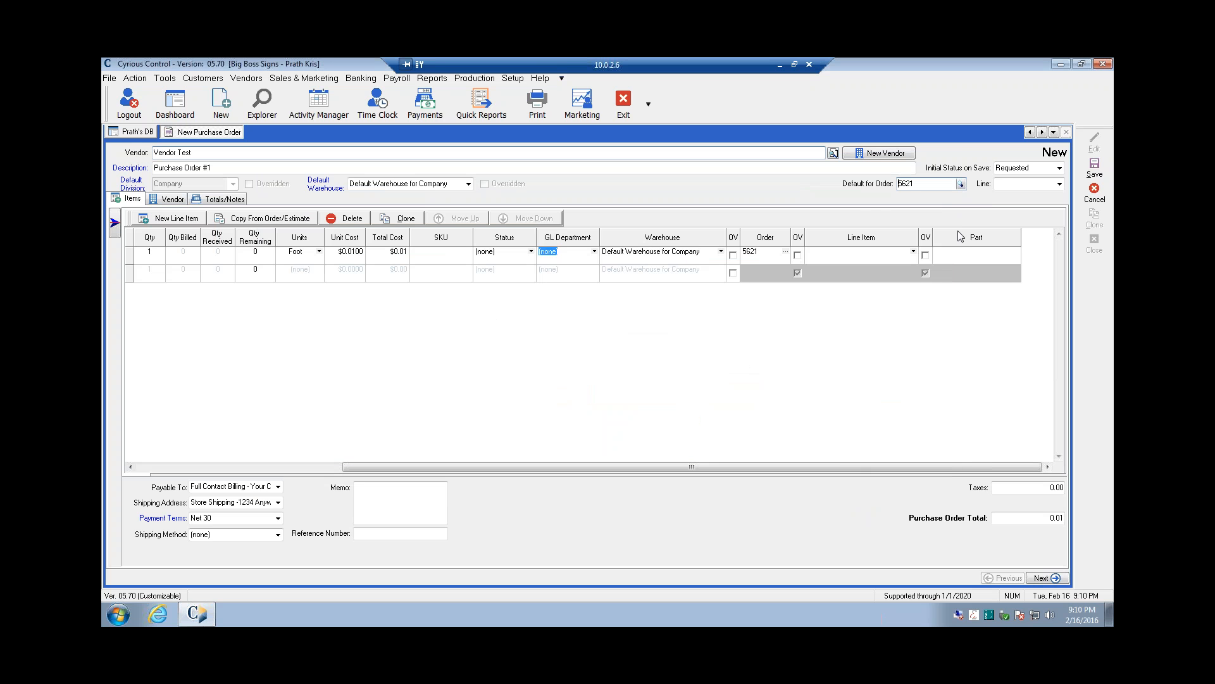
pyautogui.click(1059, 185)
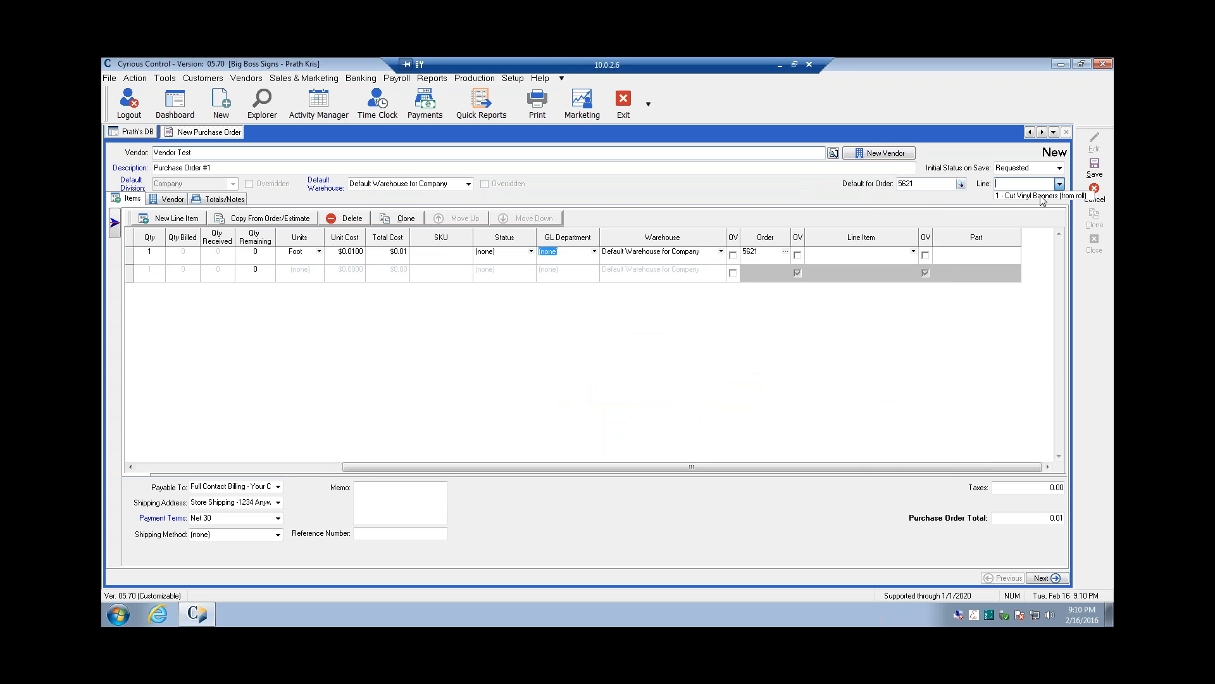
pyautogui.click(994, 217)
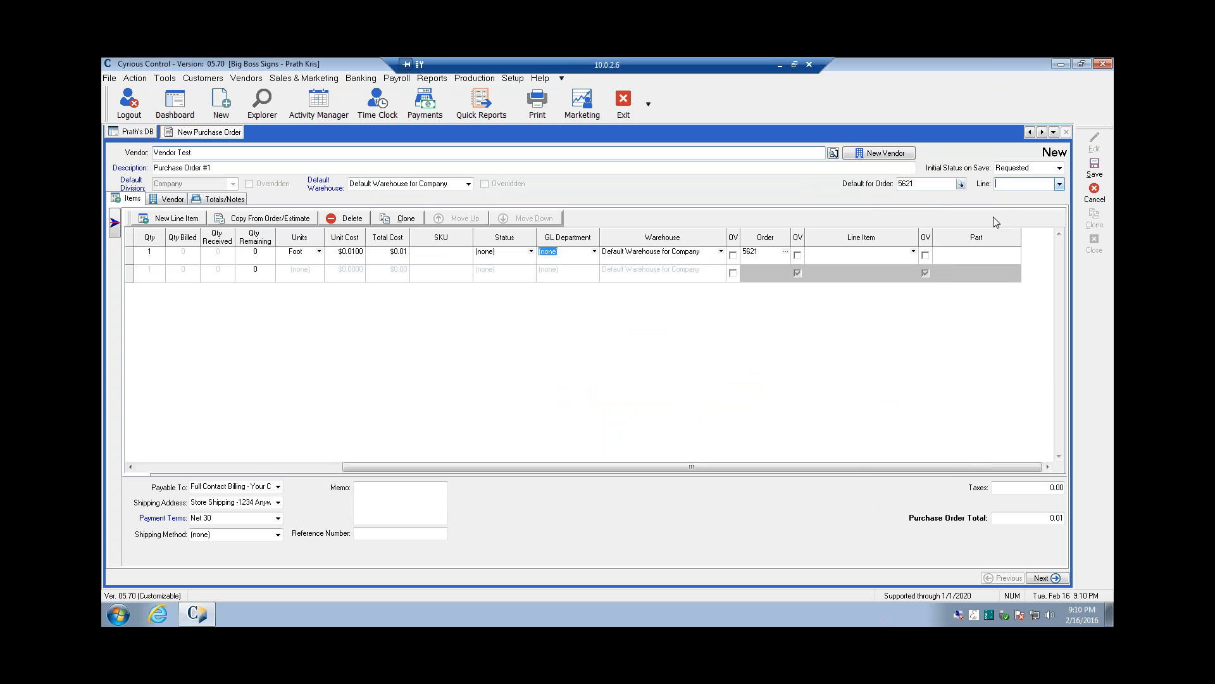
# Step: Add another blank line item to the purchase order's item list
pyautogui.click(244, 466)
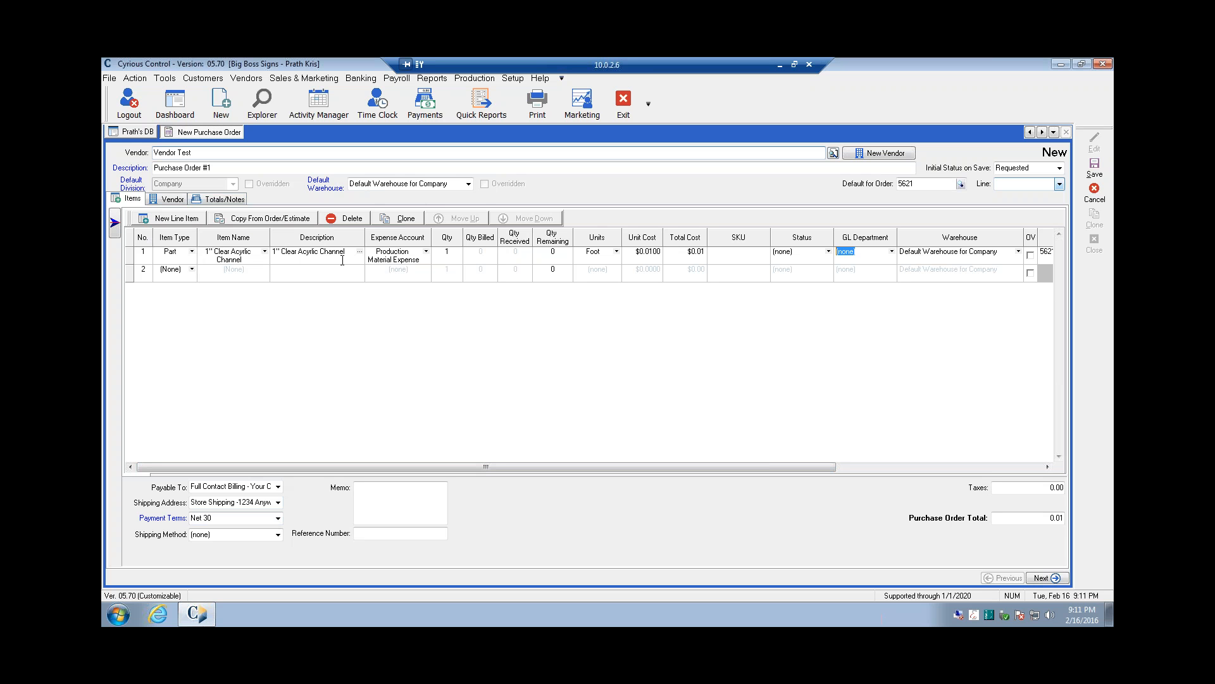
pyautogui.click(193, 219)
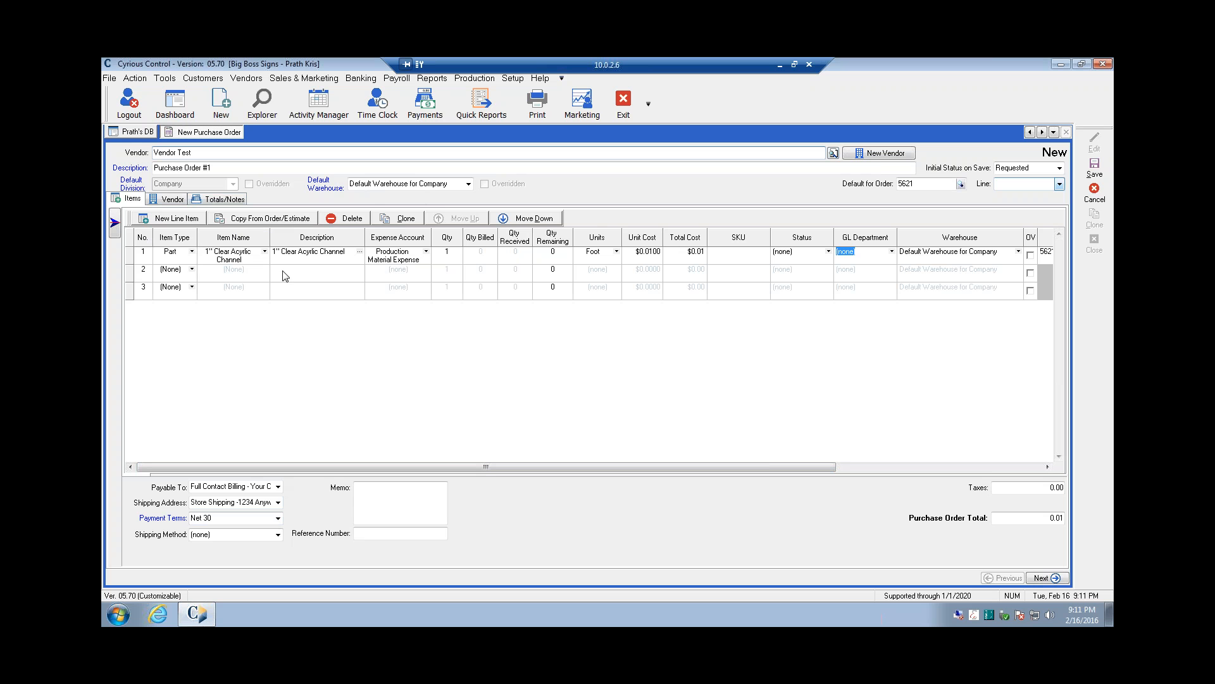
# Step: Start copying parts from an order and load the parts of the purchase order's default order by its number
pyautogui.click(257, 223)
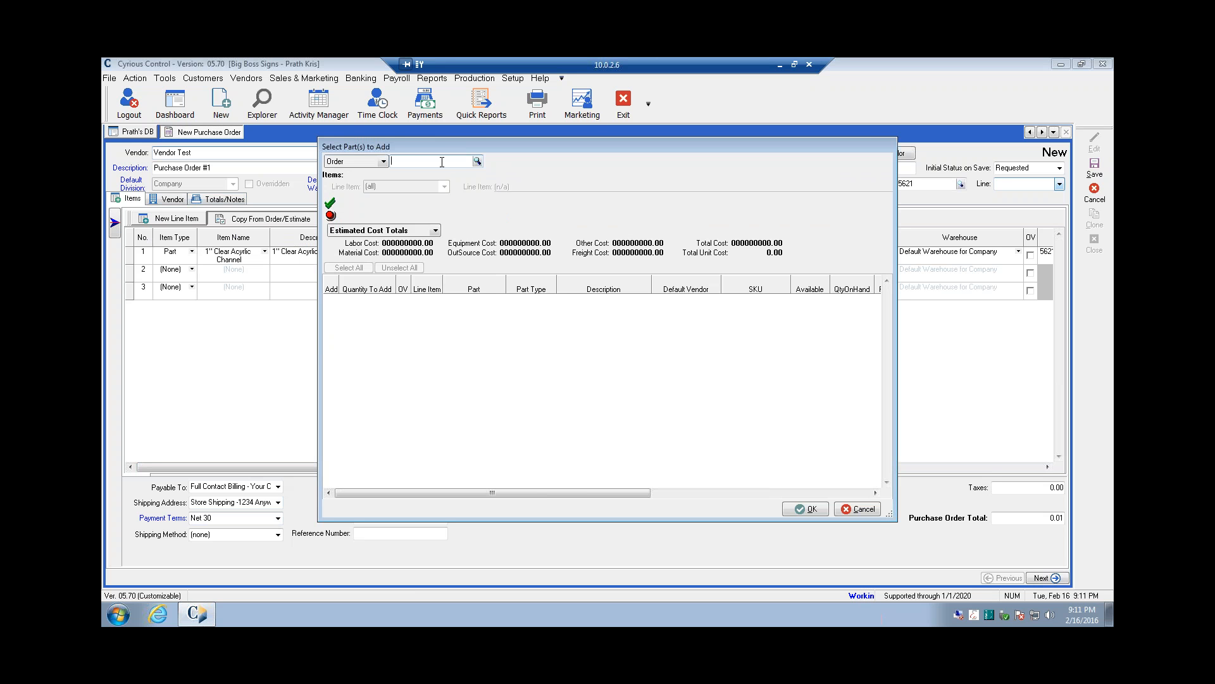
pyautogui.write('5112')
pyautogui.press('Return')
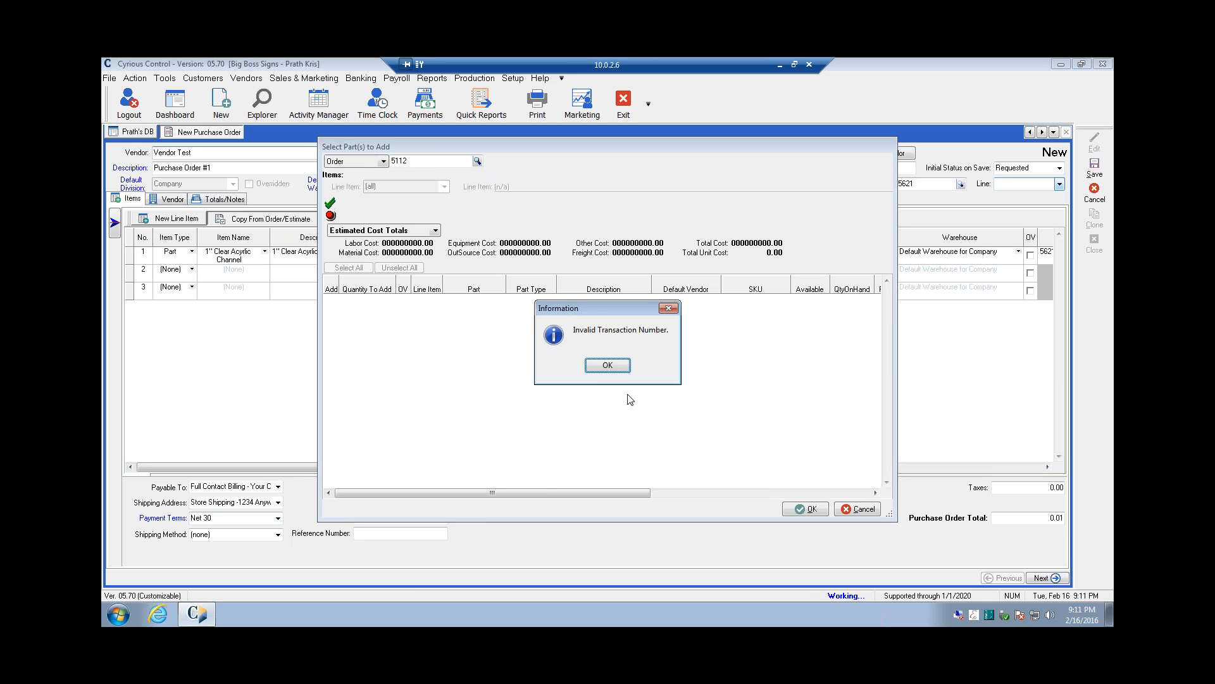
pyautogui.click(611, 367)
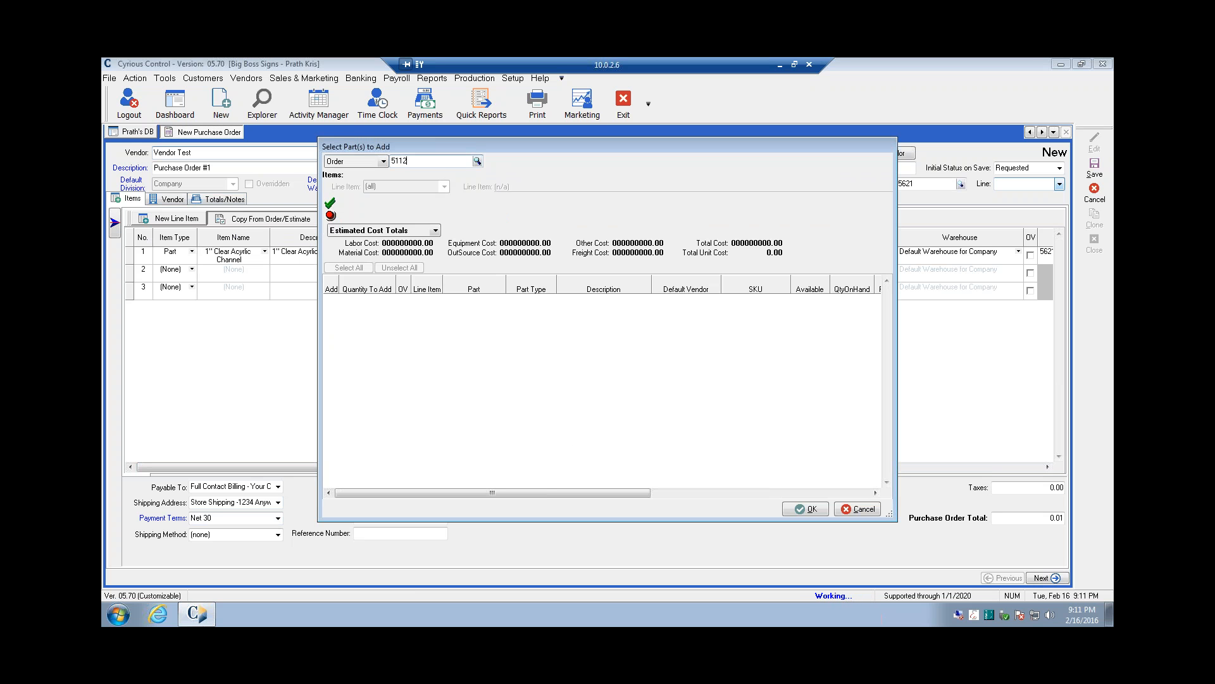
pyautogui.press('BackSpace')
pyautogui.press('BackSpace')
pyautogui.press('BackSpace')
pyautogui.write('621')
pyautogui.press('Return')
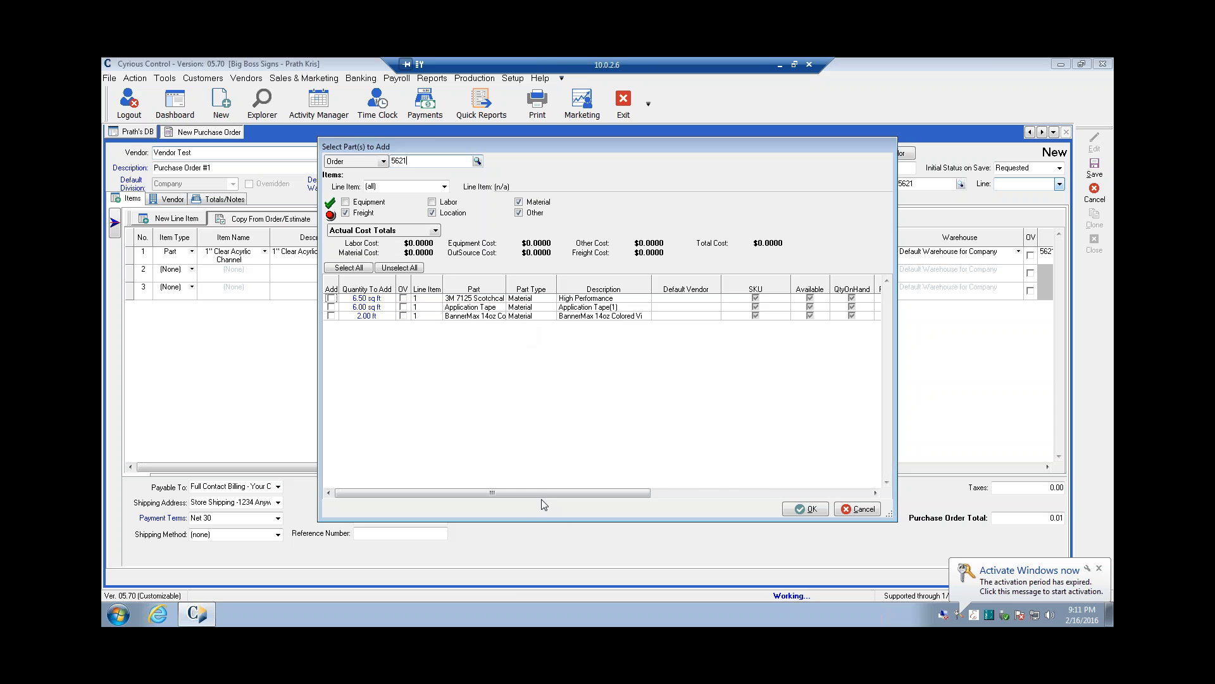
# Step: Choose only the 3M 7125 Scotchcal part from the loaded order and add it to the purchase order
pyautogui.moveTo(537, 497)
pyautogui.mouseDown()
pyautogui.moveTo(611, 502)
pyautogui.moveTo(520, 508)
pyautogui.mouseUp()
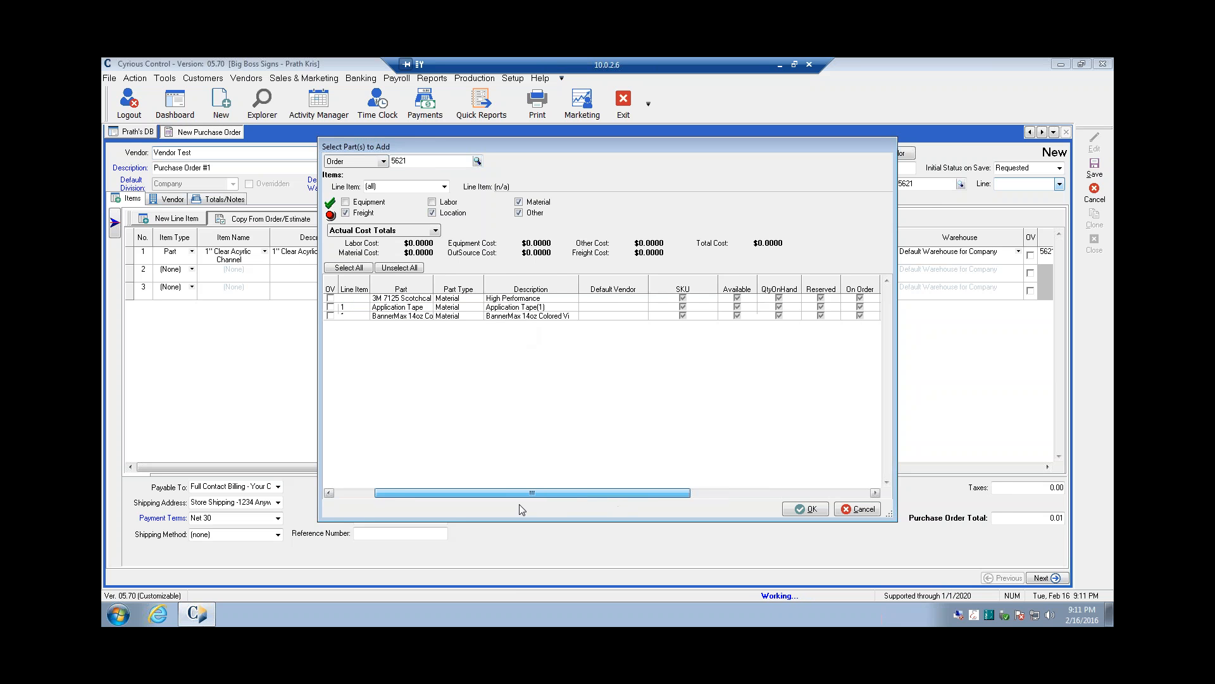
pyautogui.moveTo(445, 505); pyautogui.dragTo(405, 506)
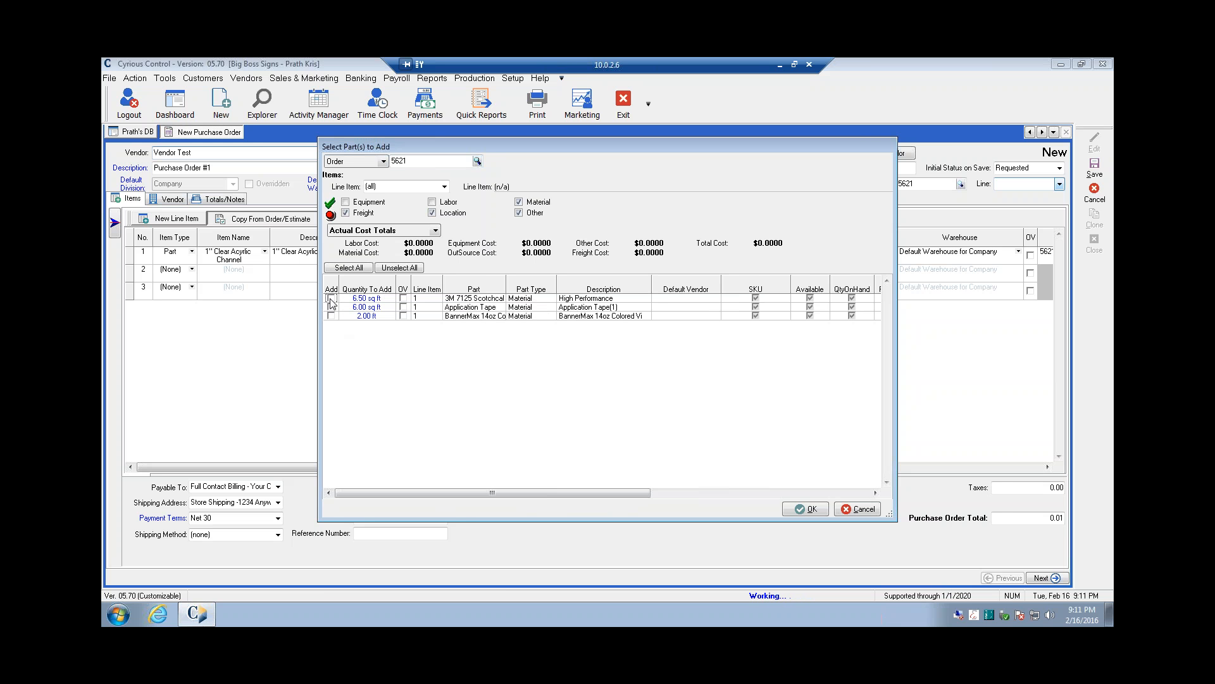
pyautogui.click(331, 298)
pyautogui.click(809, 508)
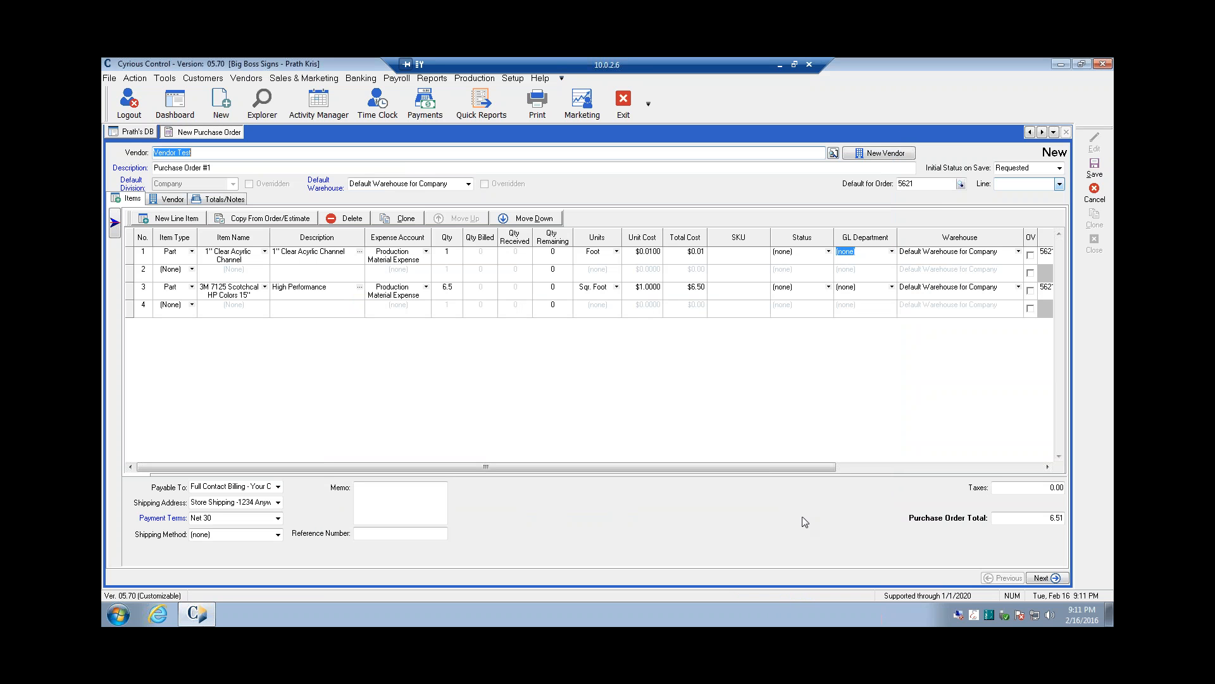
# Step: Delete the empty second line item between the acrylic channel and Scotchcal parts
pyautogui.click(246, 276)
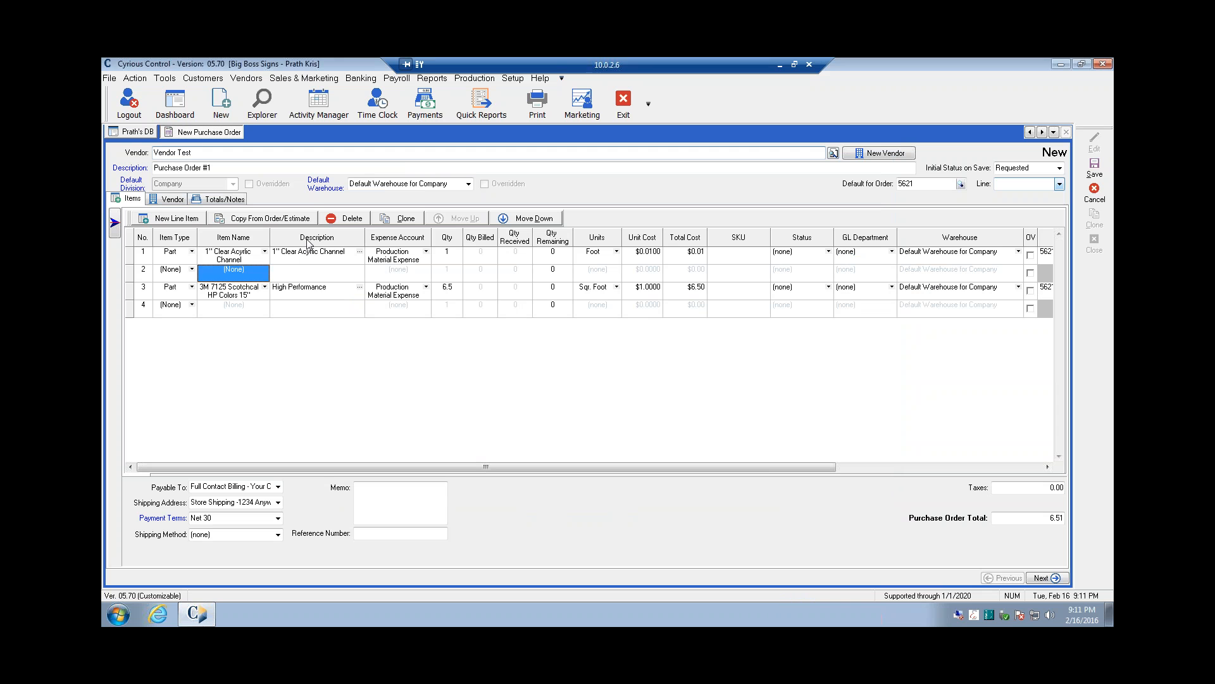
pyautogui.click(345, 219)
pyautogui.click(644, 353)
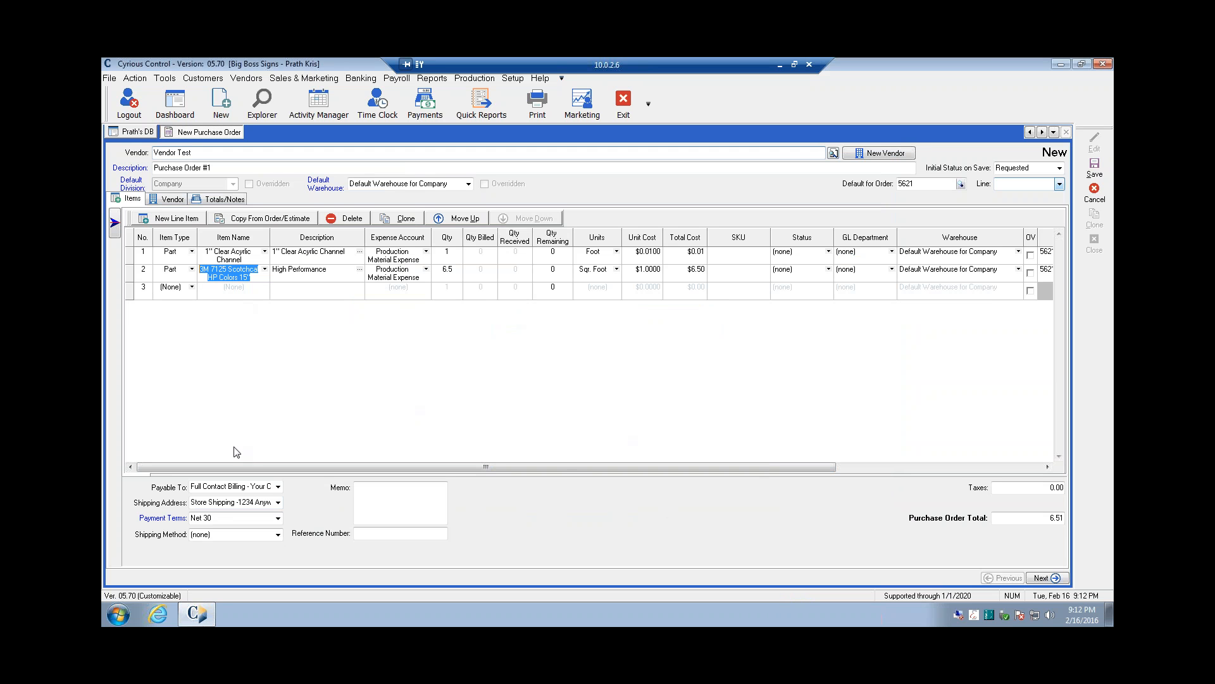
# Step: Review the Payable To and Shipping Method options and the memo and reference number fields
pyautogui.click(278, 487)
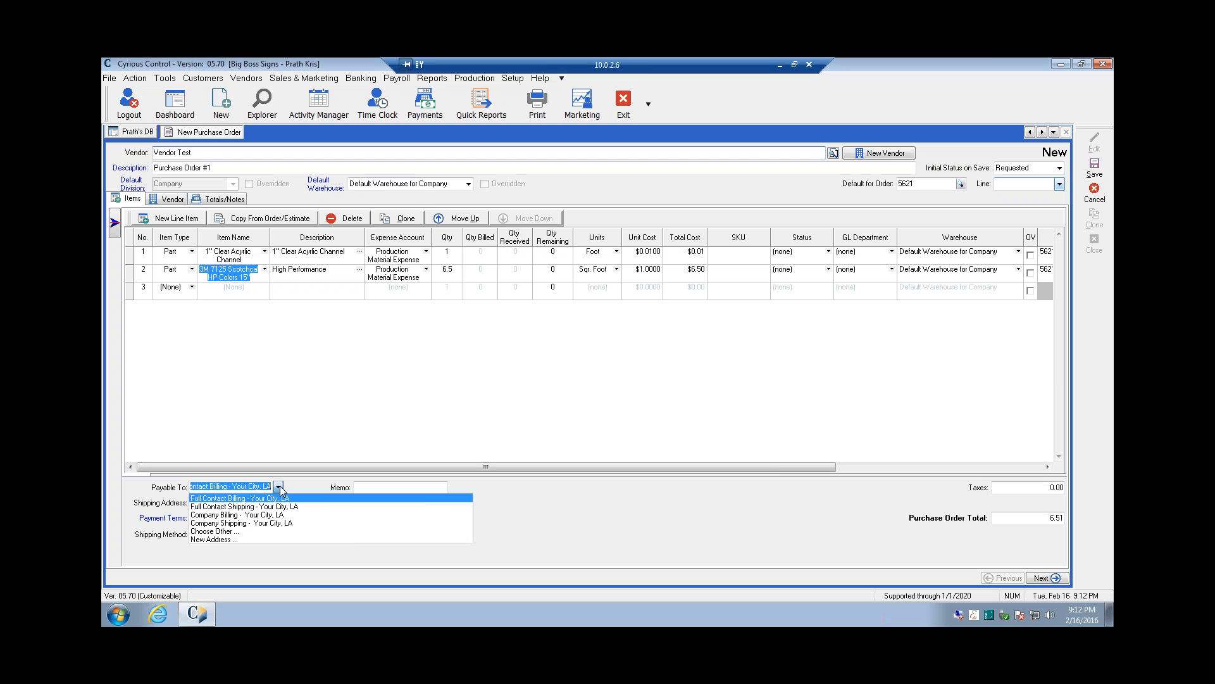
pyautogui.click(572, 494)
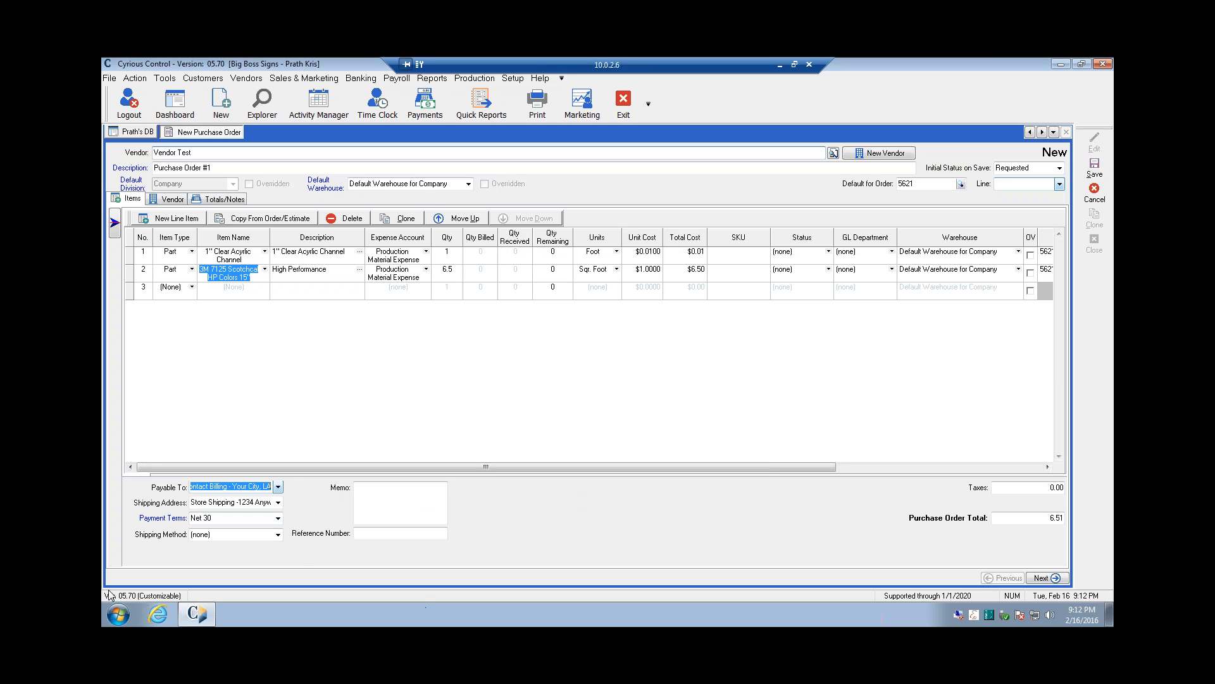
pyautogui.click(212, 535)
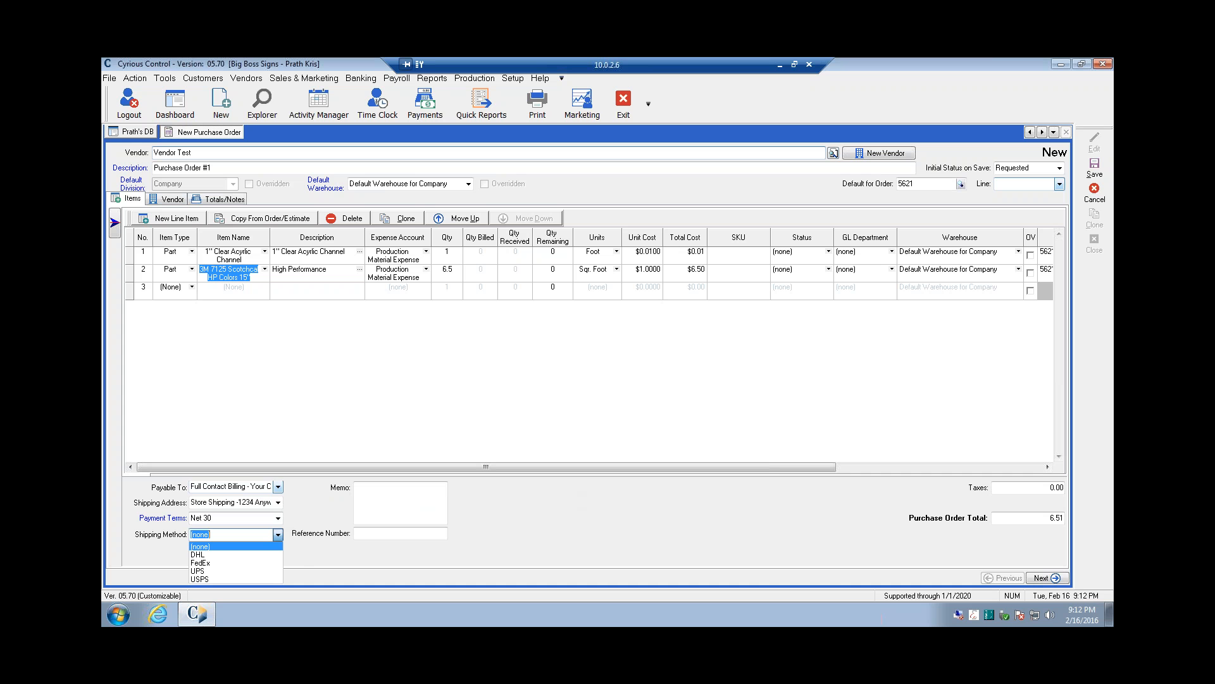
pyautogui.press('Escape')
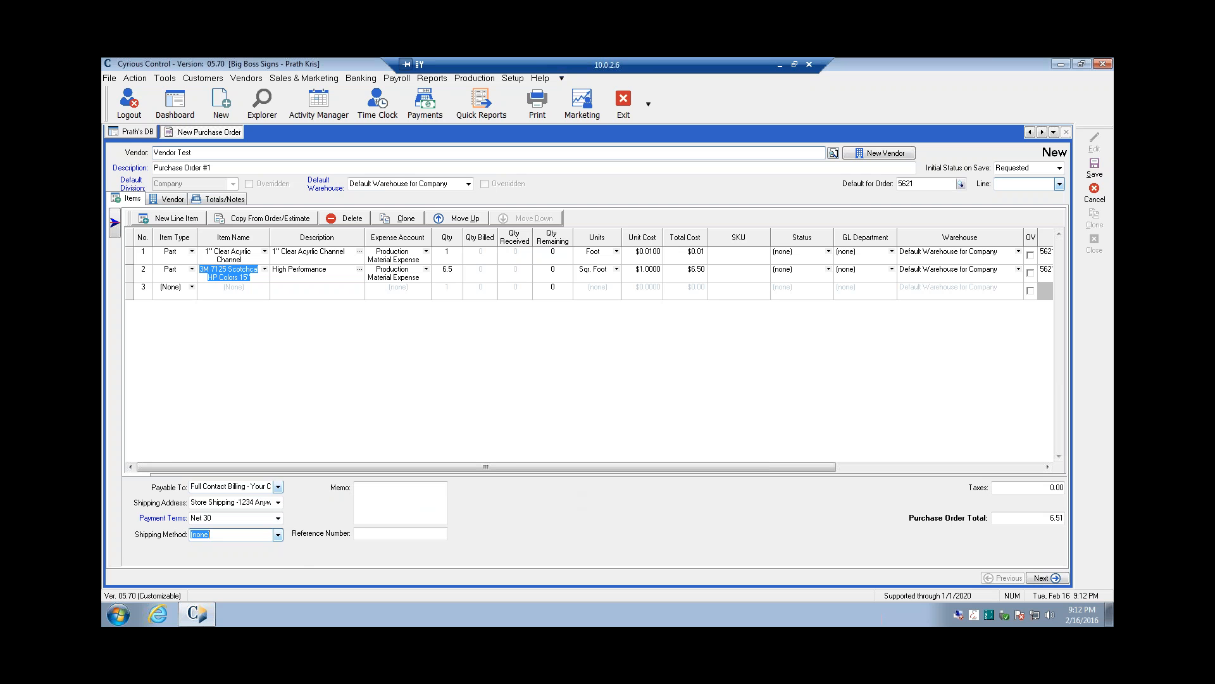
pyautogui.click(385, 494)
pyautogui.click(405, 536)
# Step: Try to save the document as a purchase order
pyautogui.click(1108, 168)
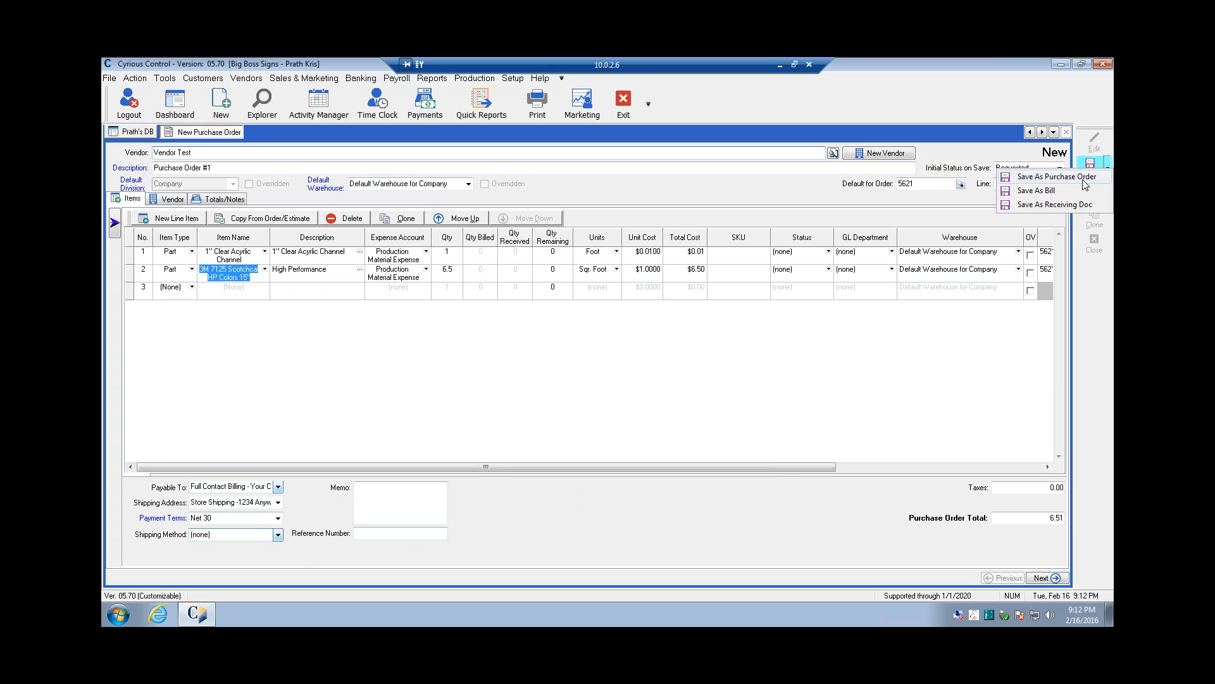
pyautogui.click(1084, 181)
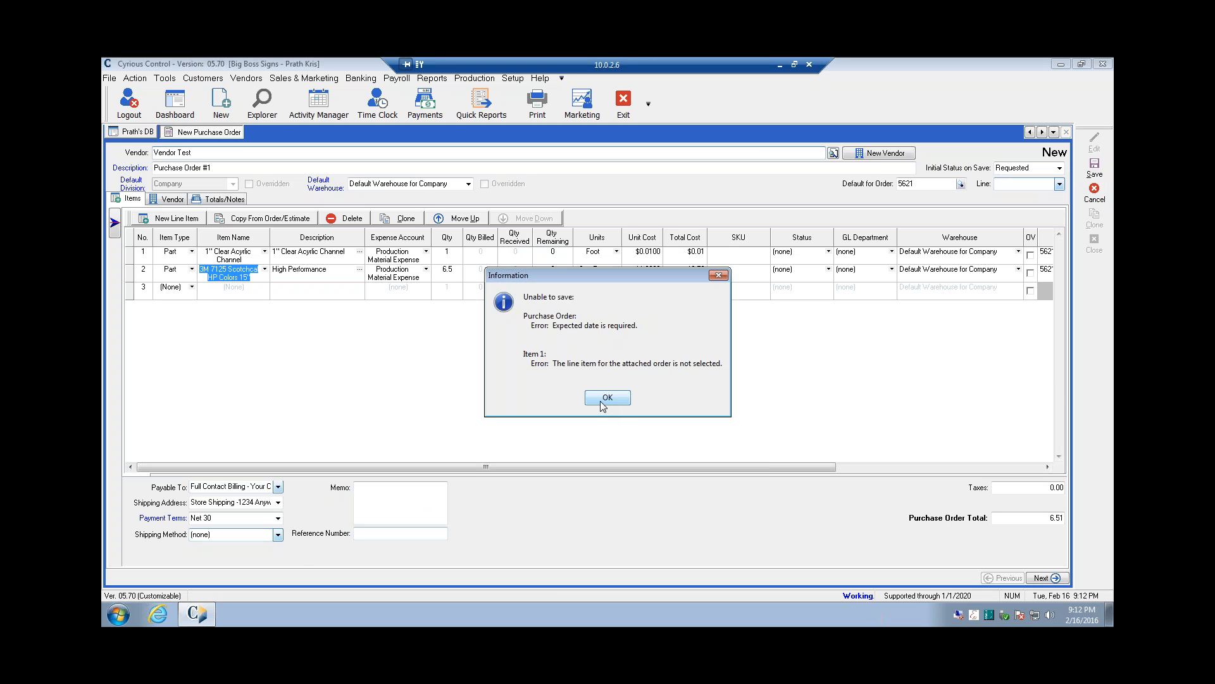
pyautogui.click(607, 399)
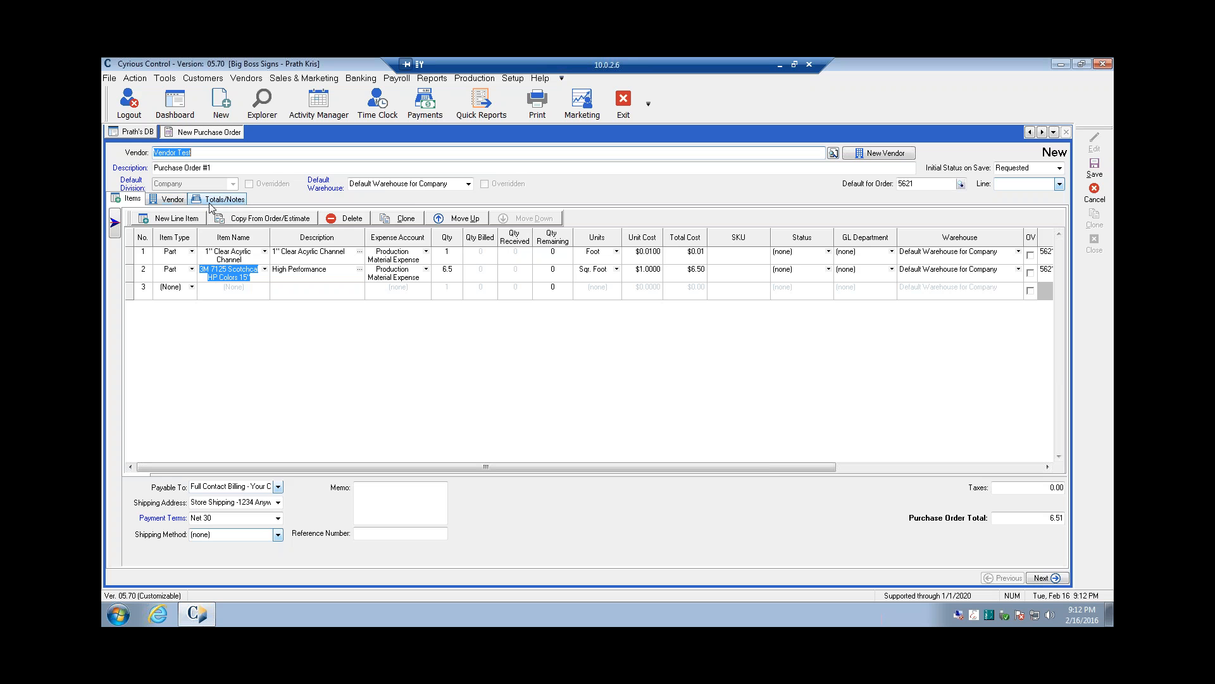
# Step: Set the purchase order's expected date to today, 2/16/2016
pyautogui.click(213, 201)
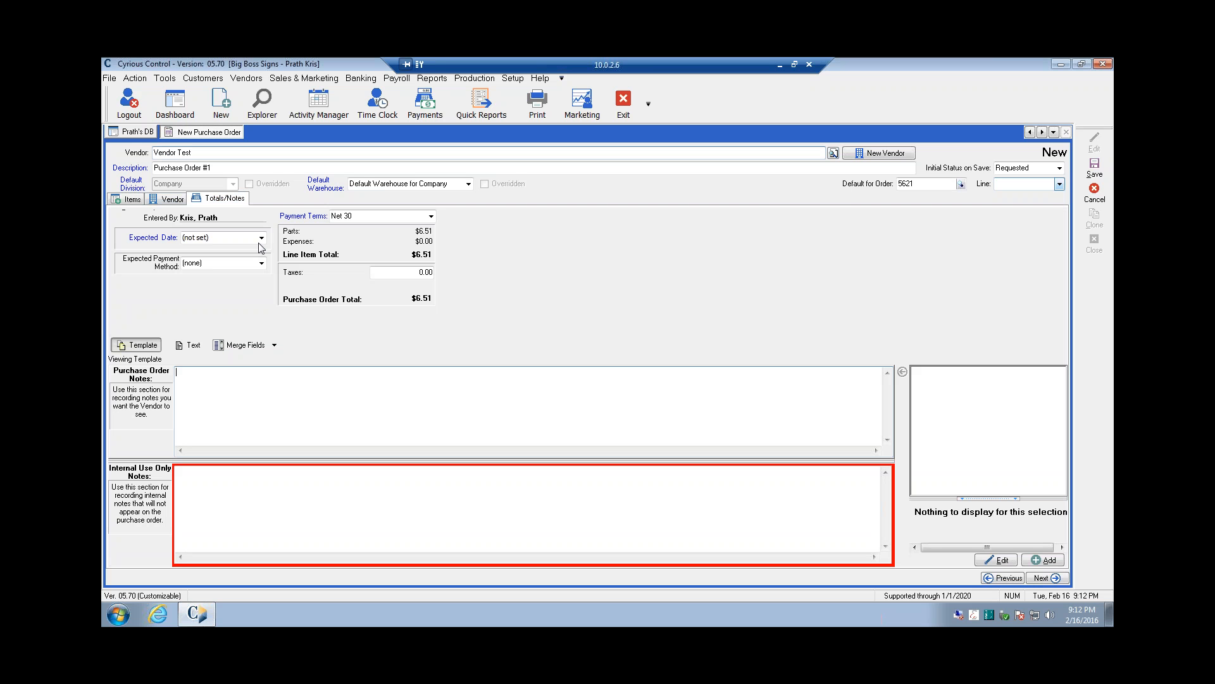
pyautogui.click(261, 238)
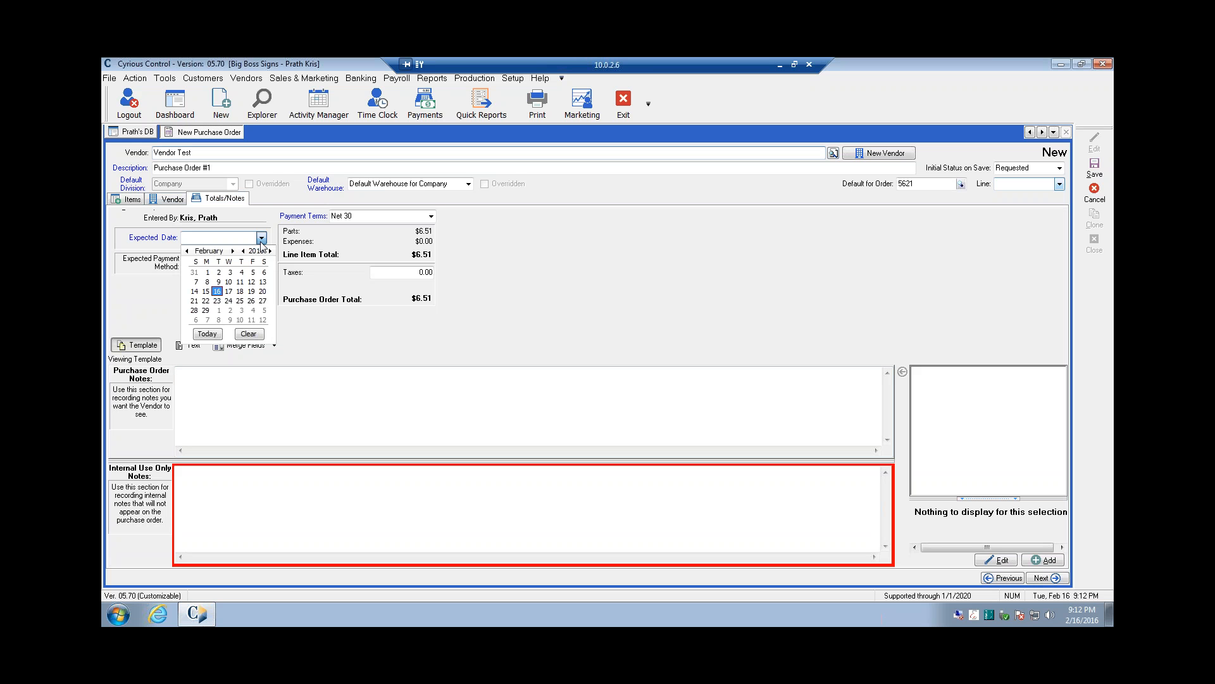
pyautogui.click(209, 334)
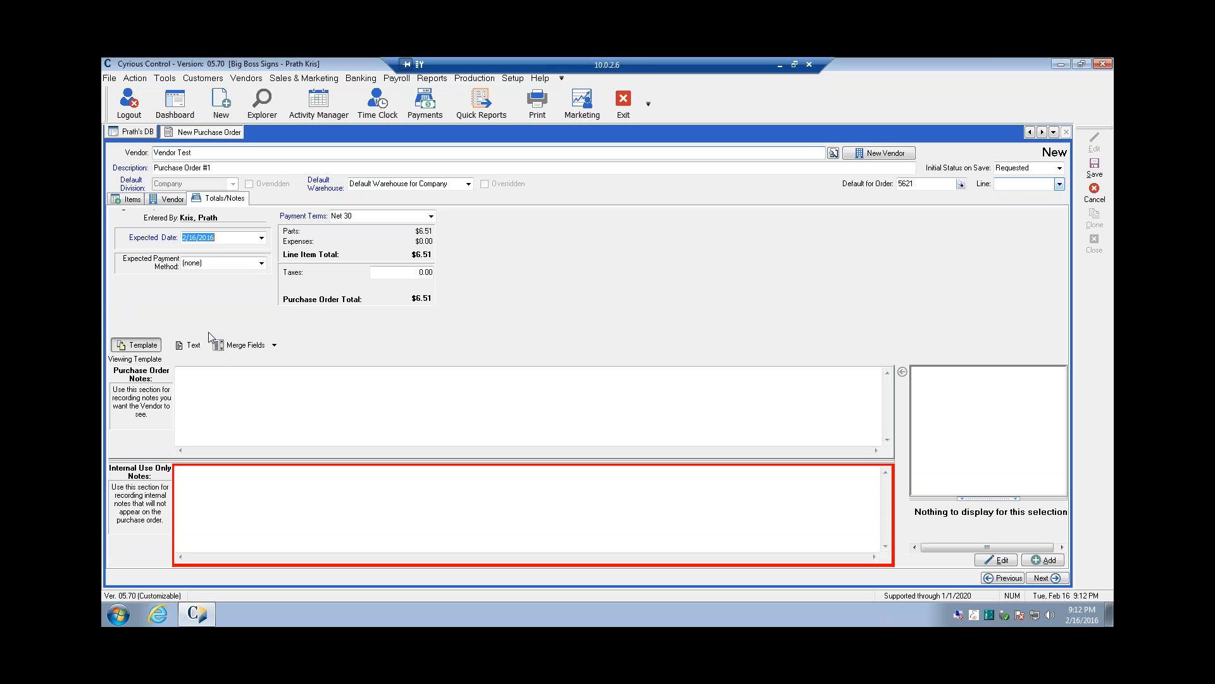
pyautogui.rightClick(255, 235)
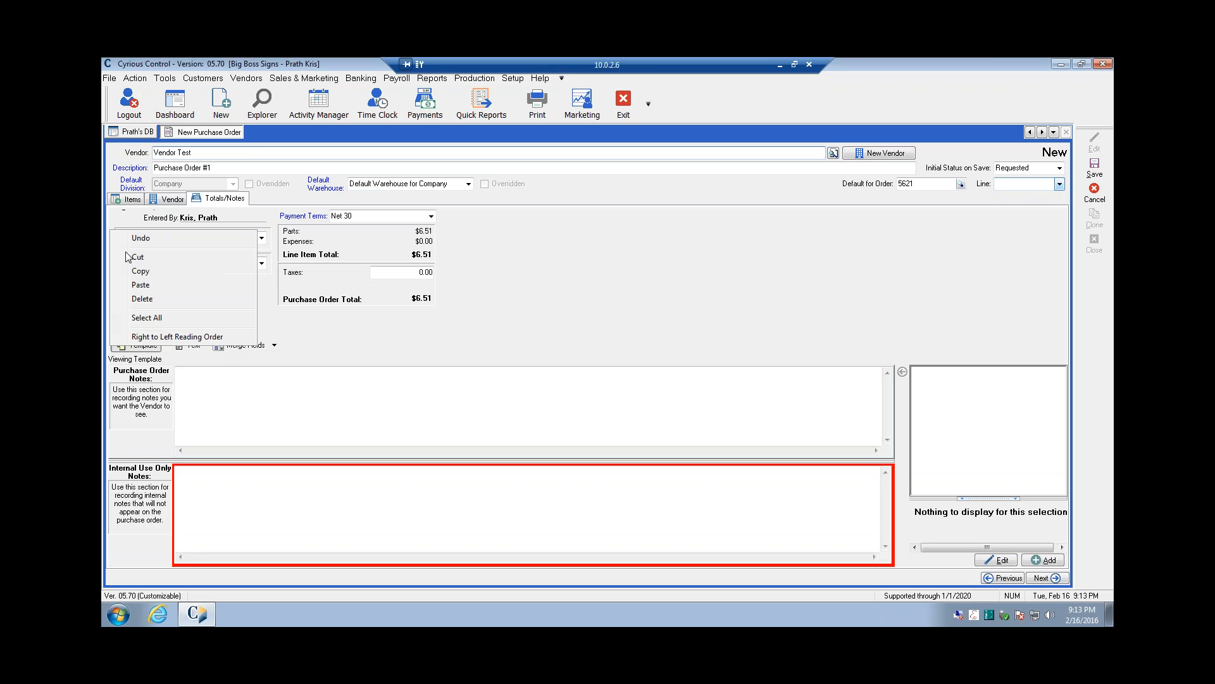
pyautogui.click(225, 221)
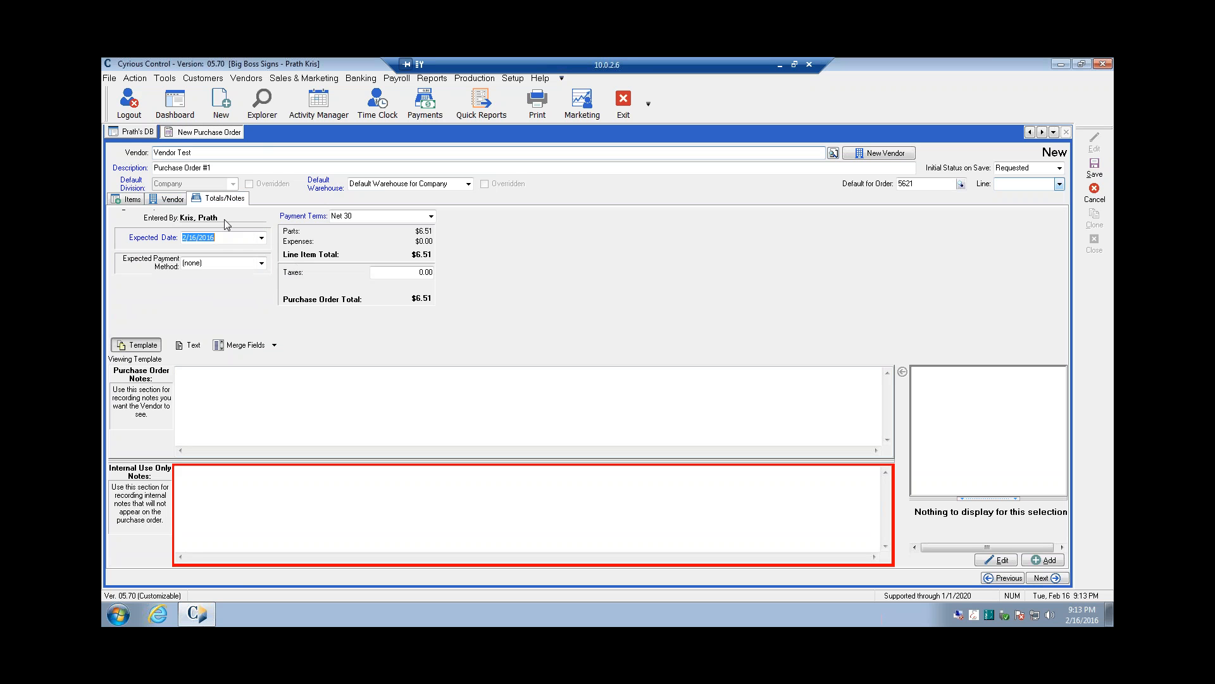
# Step: Check the vendor details, return to the item list, and try again to save as a purchase order
pyautogui.click(169, 200)
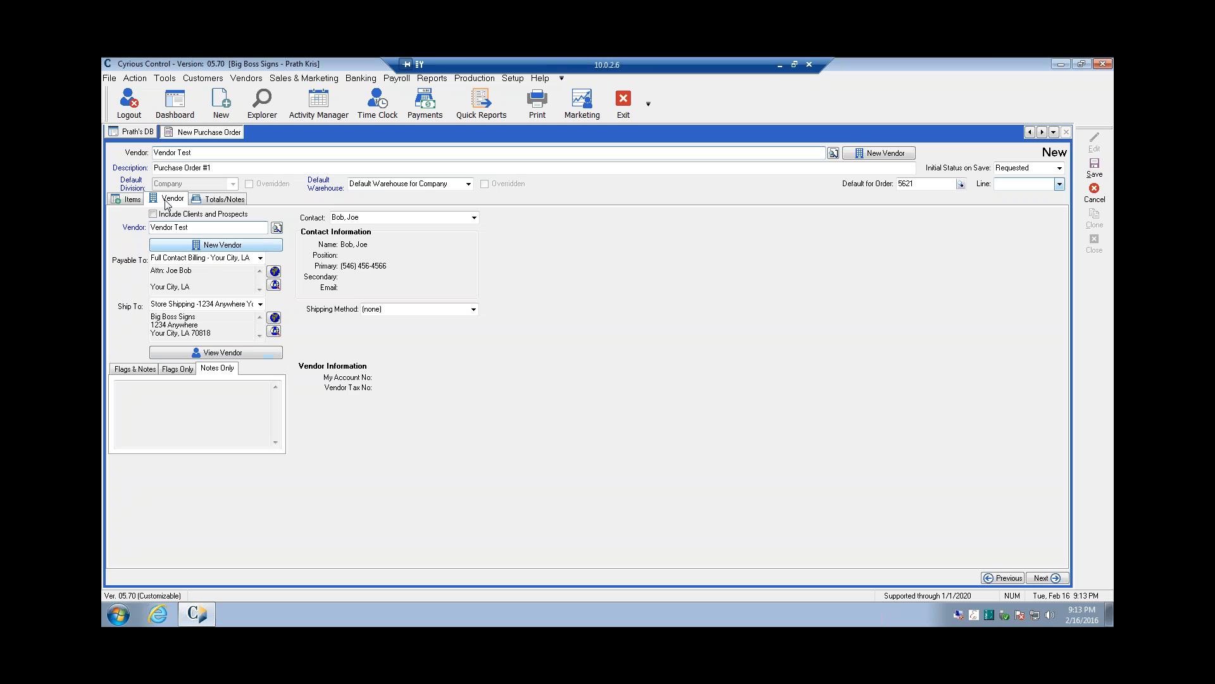
pyautogui.click(131, 199)
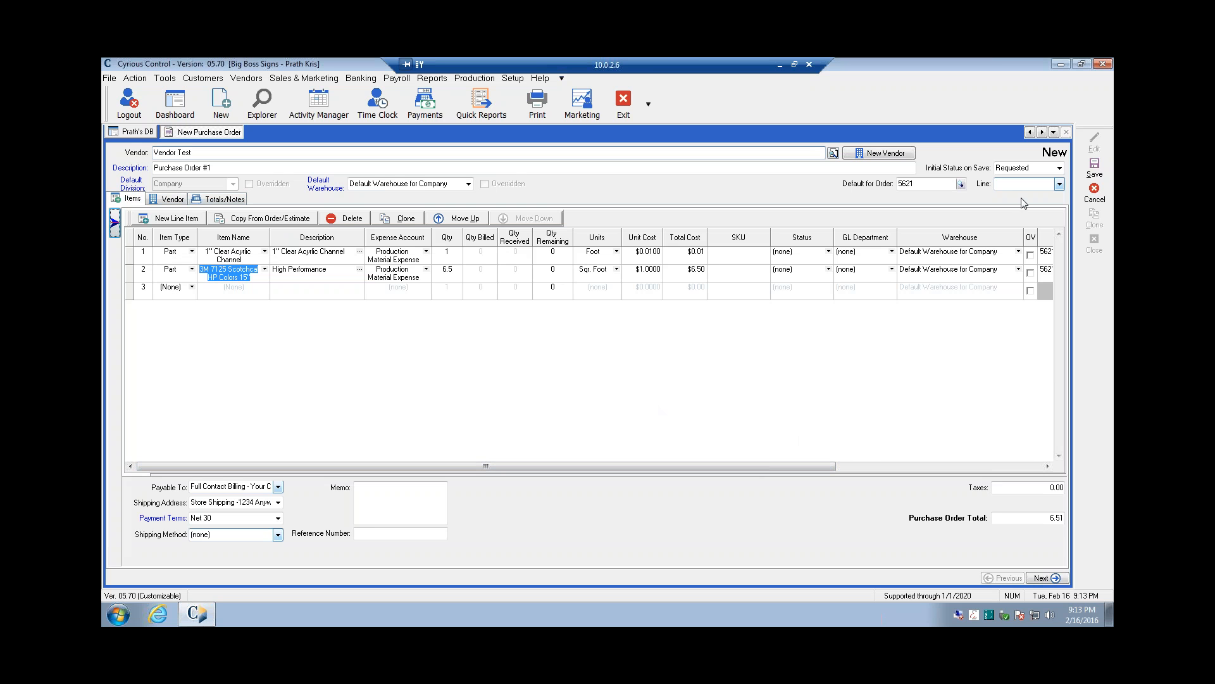
pyautogui.click(1107, 164)
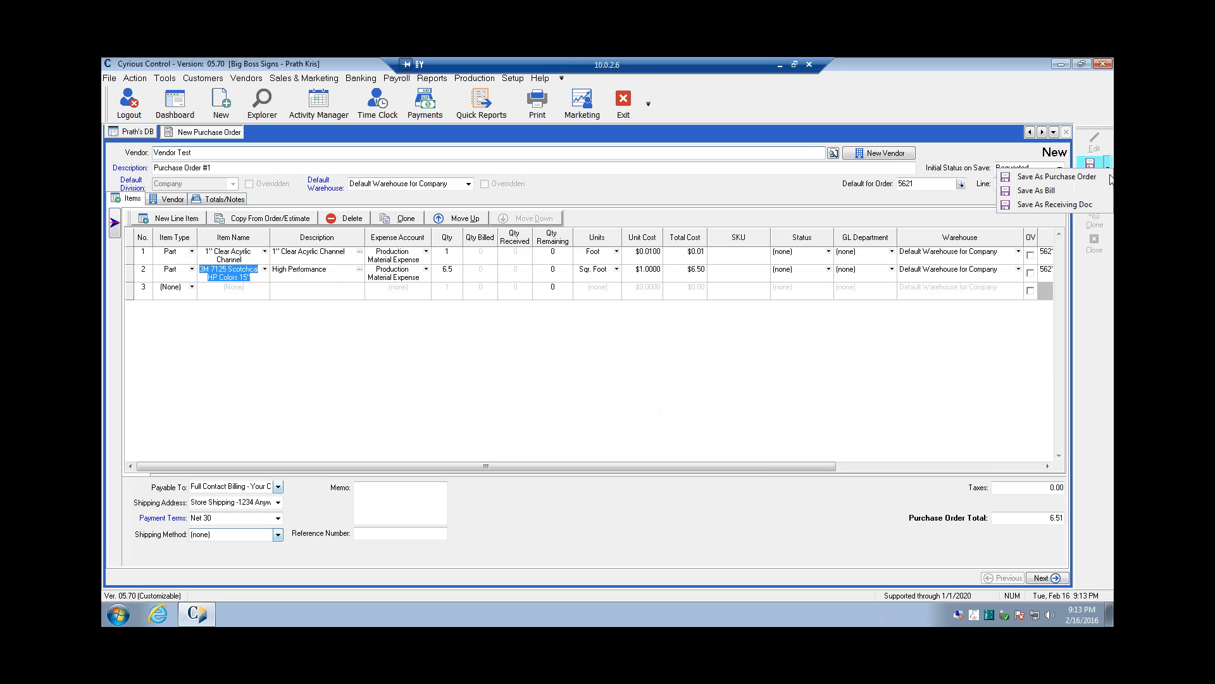
pyautogui.click(1074, 179)
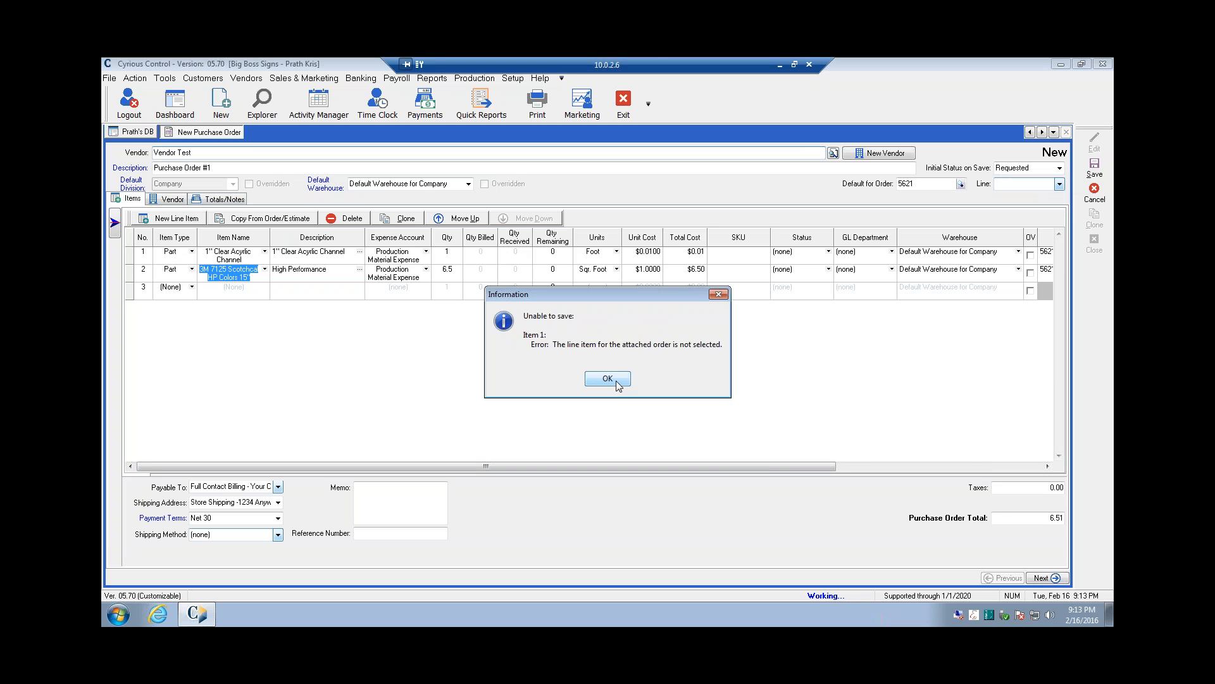
pyautogui.click(617, 382)
# Step: Link the acrylic channel item to order line "1 - Cut Vinyl Banners (from roll)" and save the document as a purchase order
pyautogui.moveTo(726, 469); pyautogui.dragTo(970, 465)
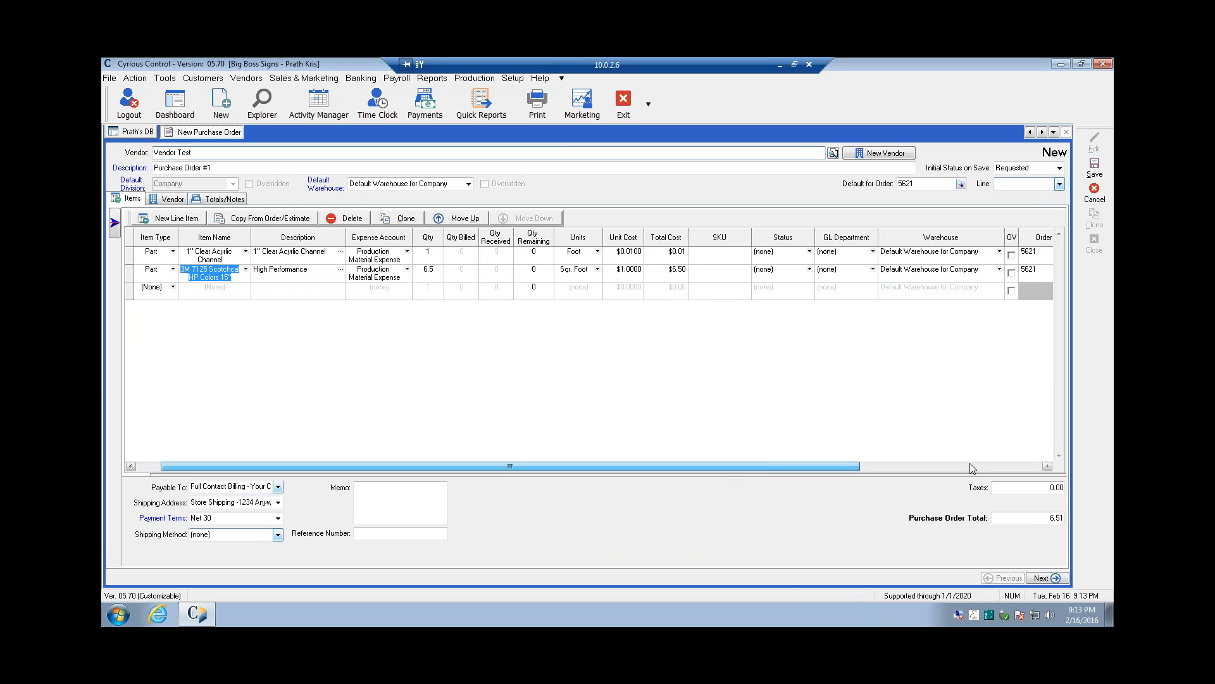
pyautogui.click(913, 252)
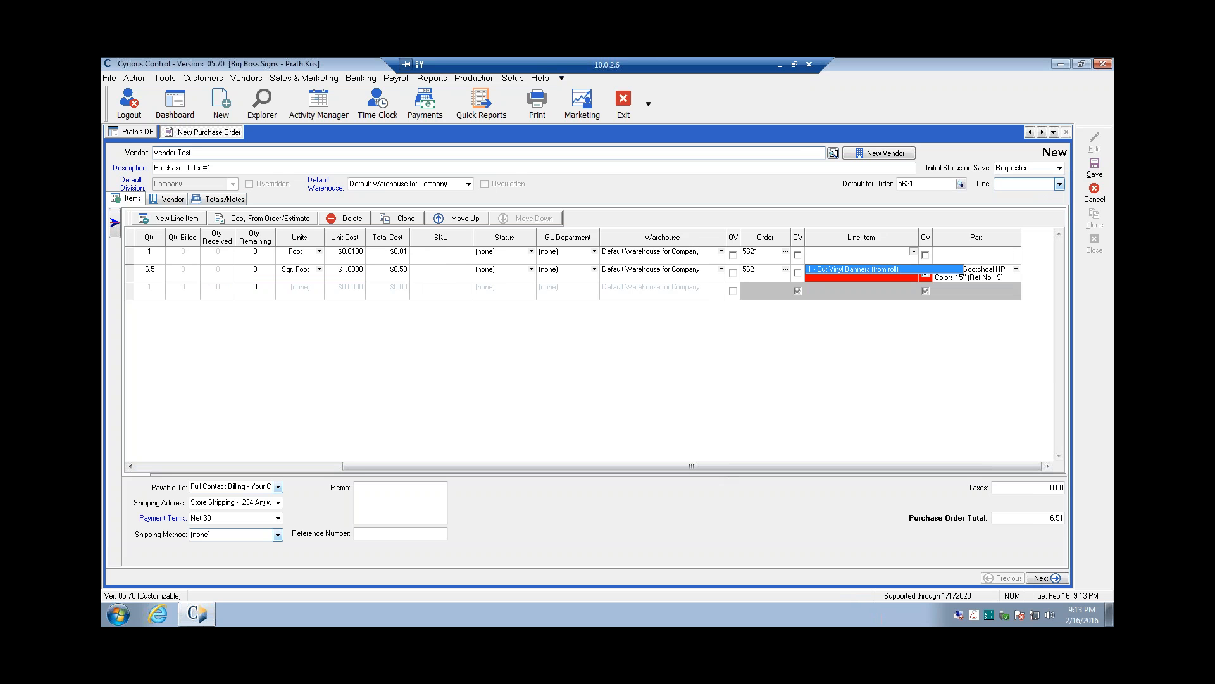
pyautogui.click(900, 271)
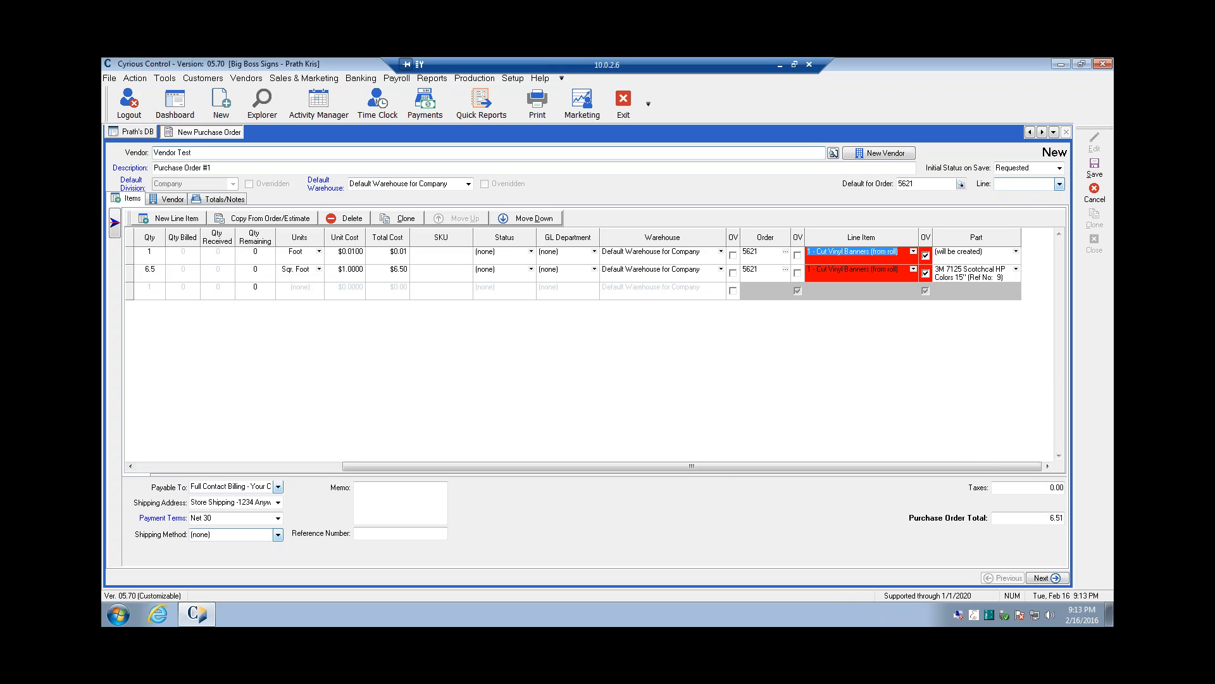
pyautogui.click(1107, 163)
pyautogui.click(1069, 189)
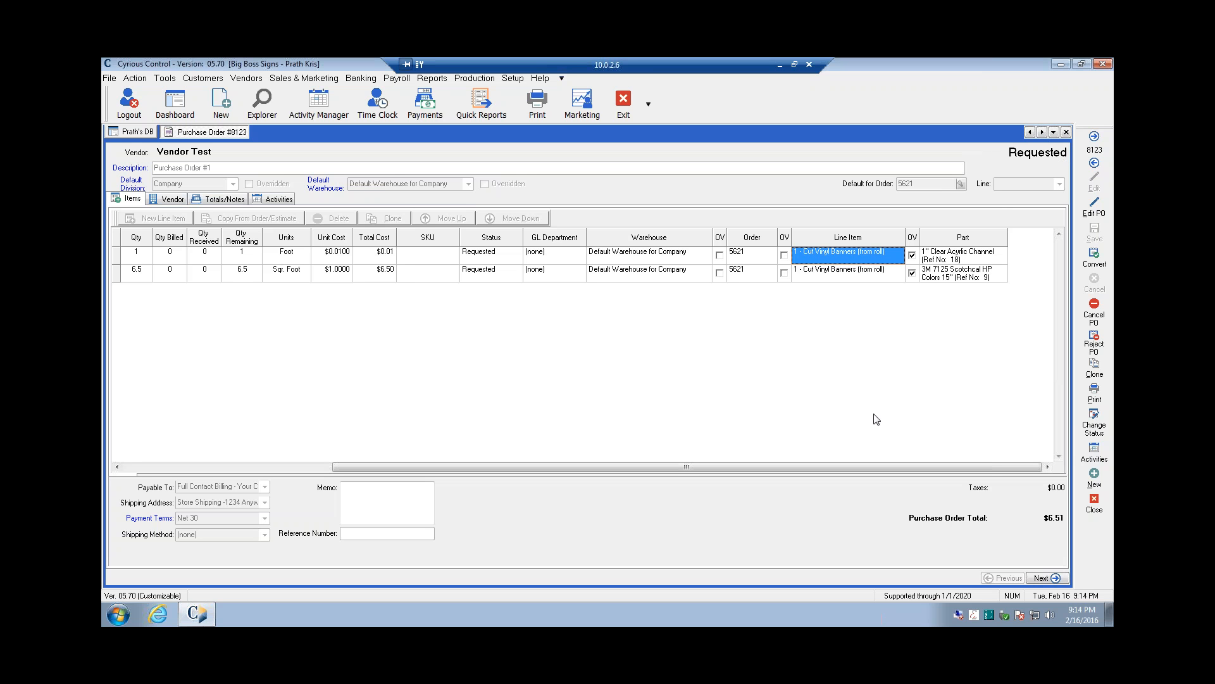
# Step: Review the status choices and the conversion choices available for the saved purchase order
pyautogui.click(1109, 426)
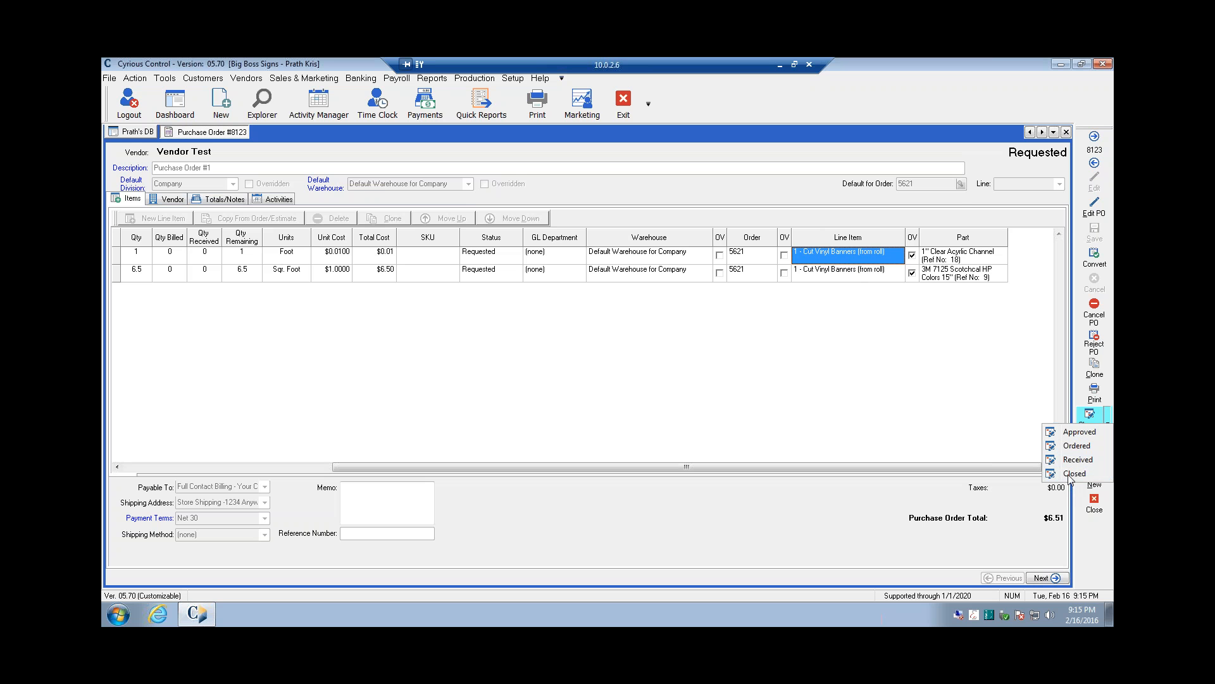
pyautogui.click(959, 206)
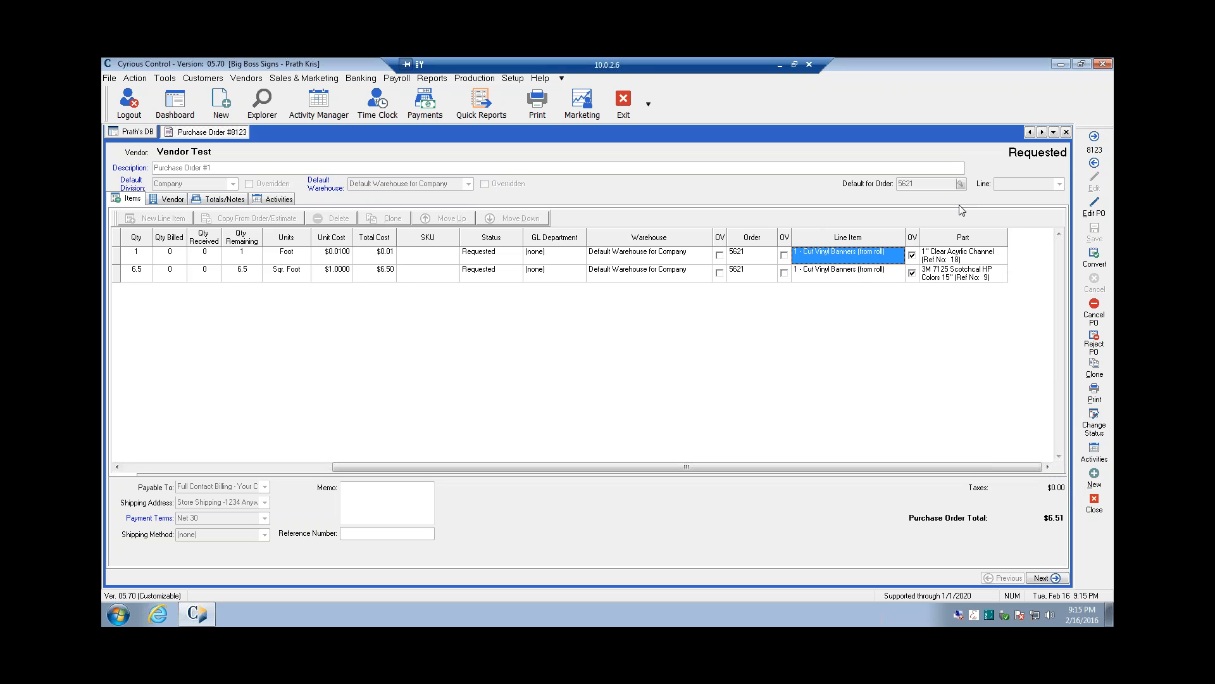
pyautogui.click(1109, 261)
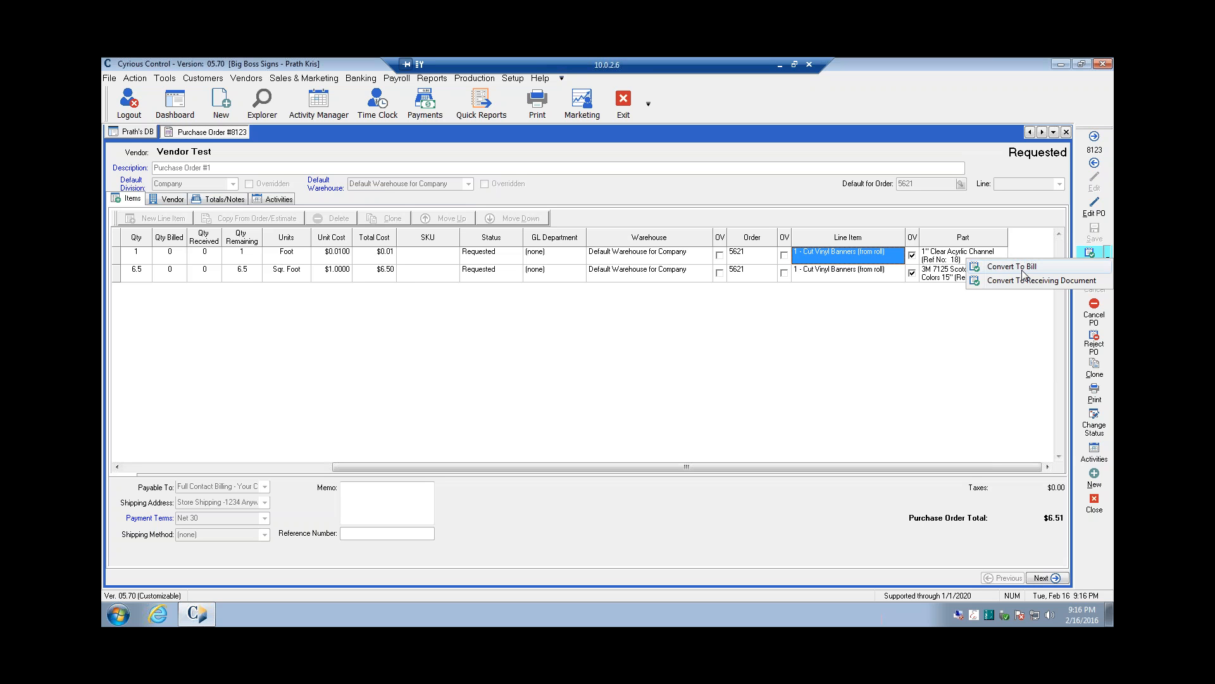
pyautogui.click(778, 203)
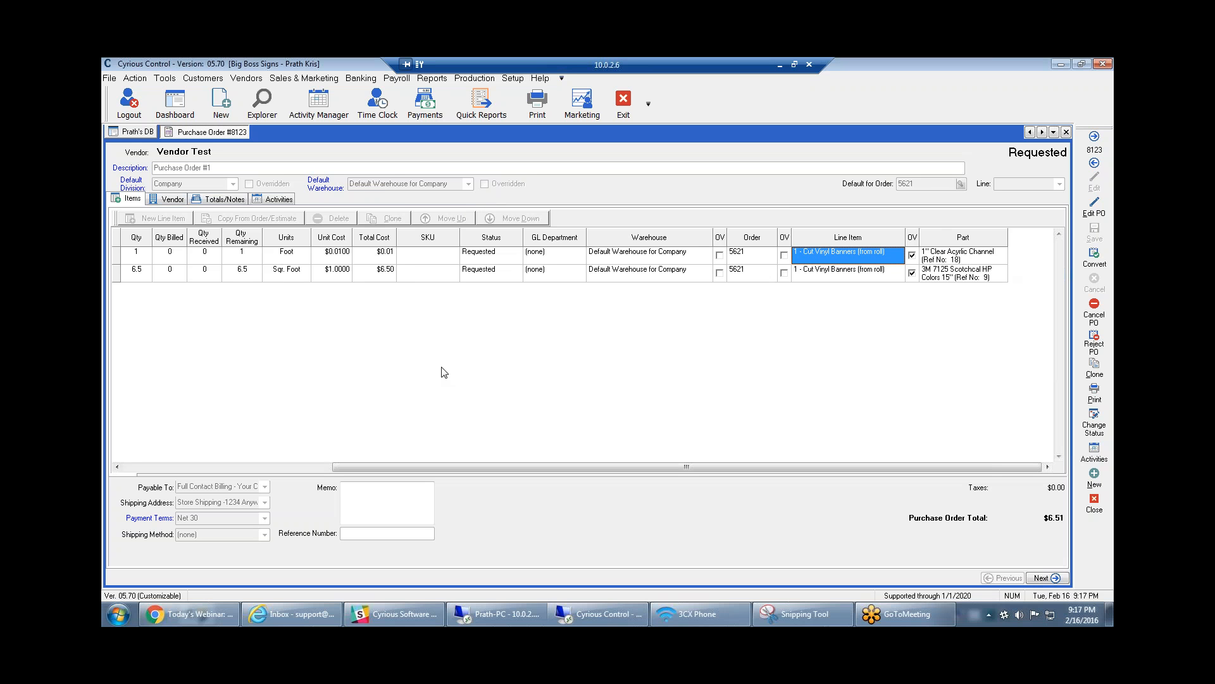
# Step: Open the complete pricing setup and show Part Setup
pyautogui.click(519, 80)
pyautogui.click(518, 80)
pyautogui.rightClick(519, 80)
pyautogui.click(509, 80)
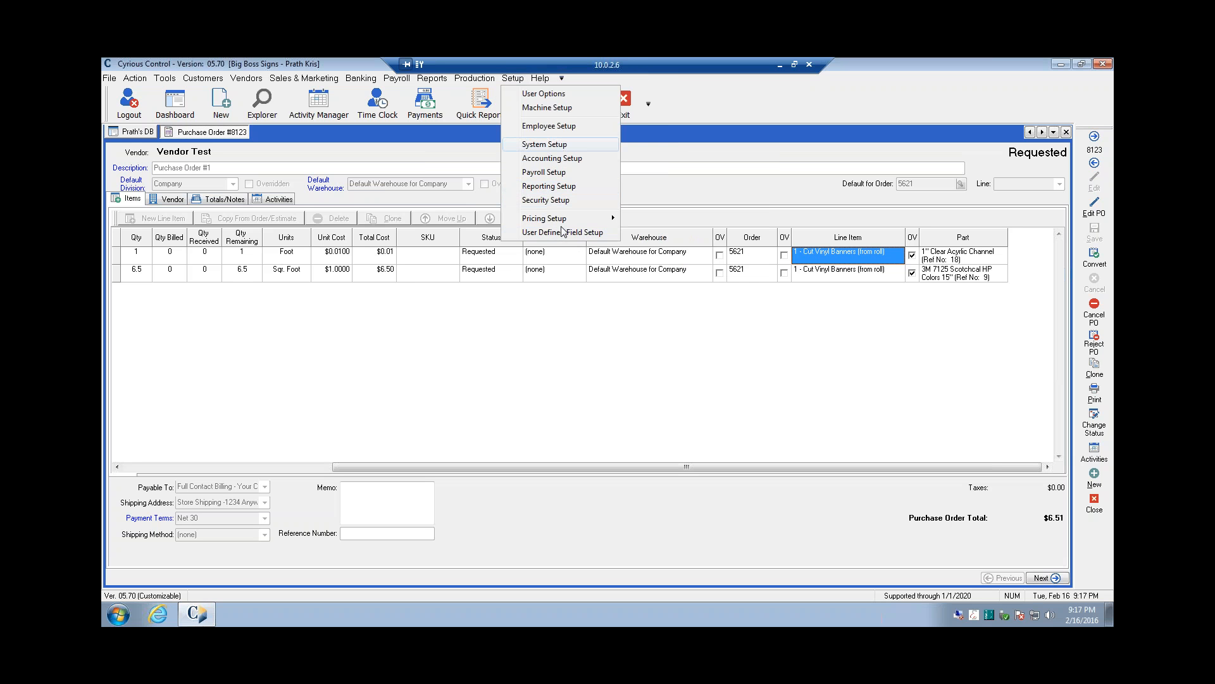
pyautogui.moveTo(569, 218)
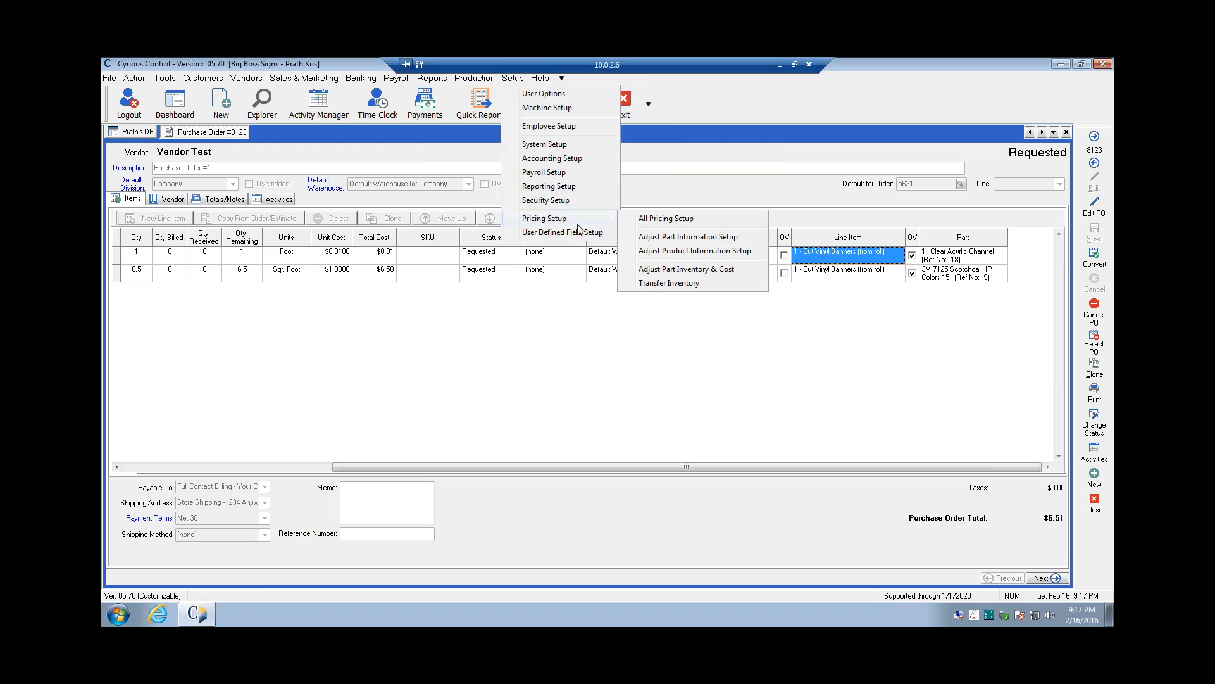
pyautogui.click(637, 223)
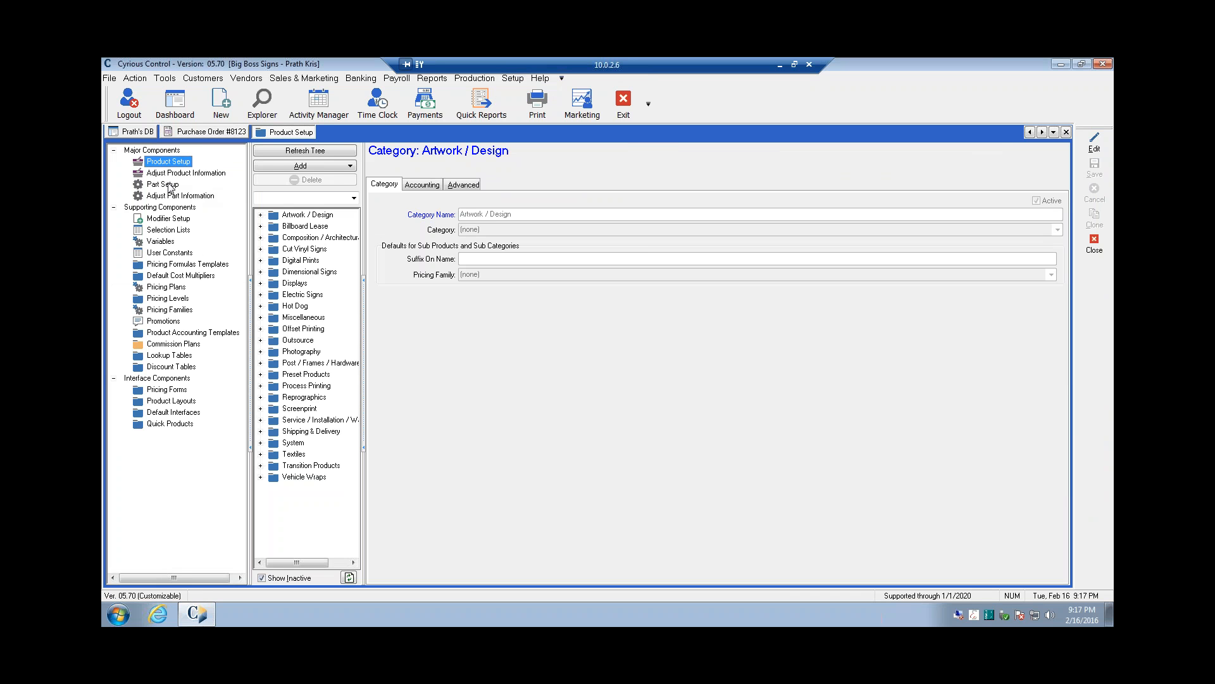
pyautogui.click(168, 186)
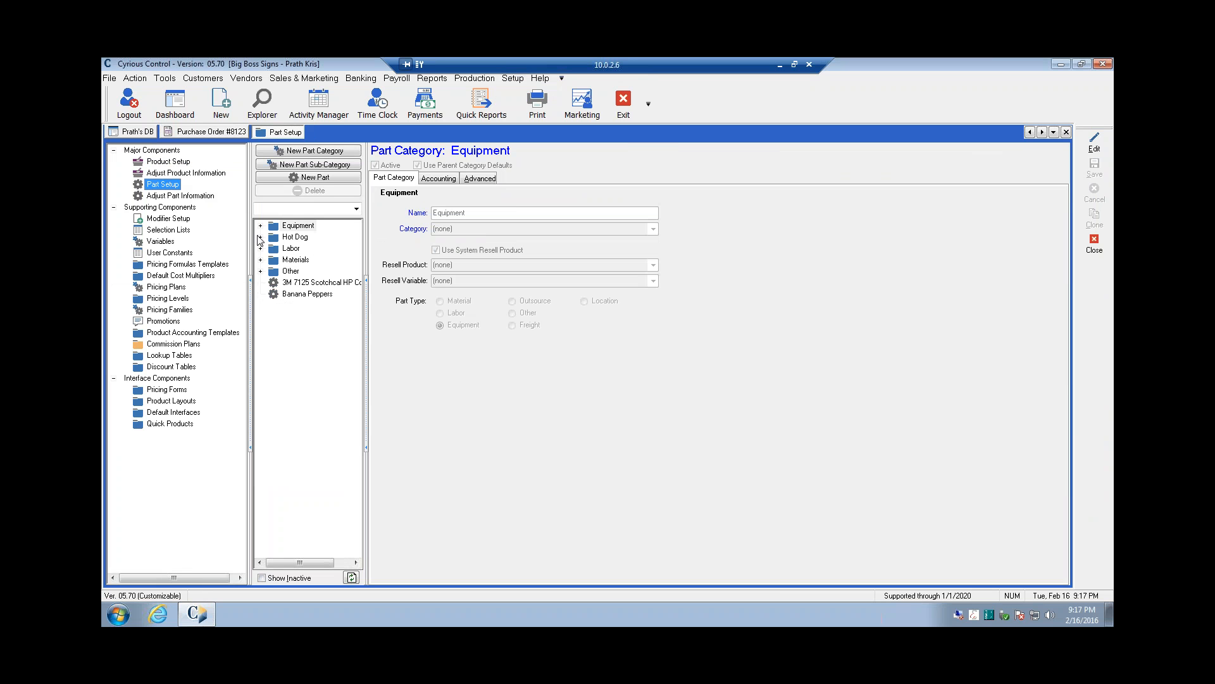
# Step: Find the Oracal 751 HP Colors part under Materials, Cut Vinyls, High Performance Vinyls and open its vendor list for editing
pyautogui.click(261, 259)
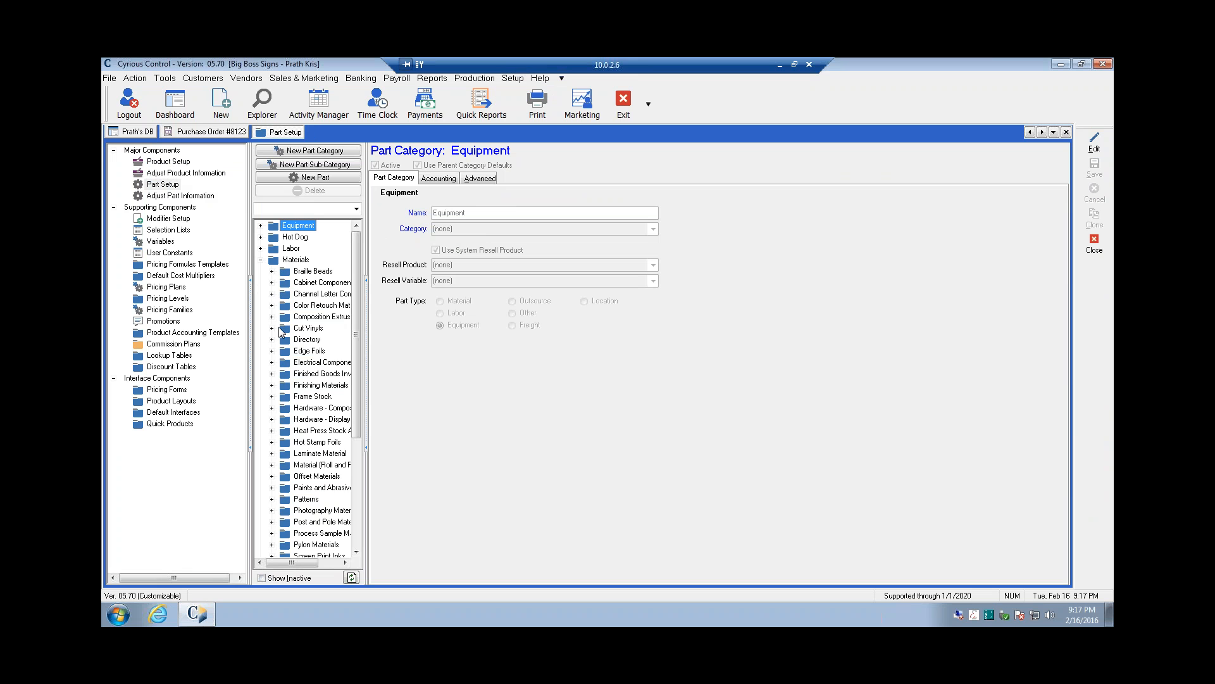
pyautogui.click(272, 328)
pyautogui.click(283, 339)
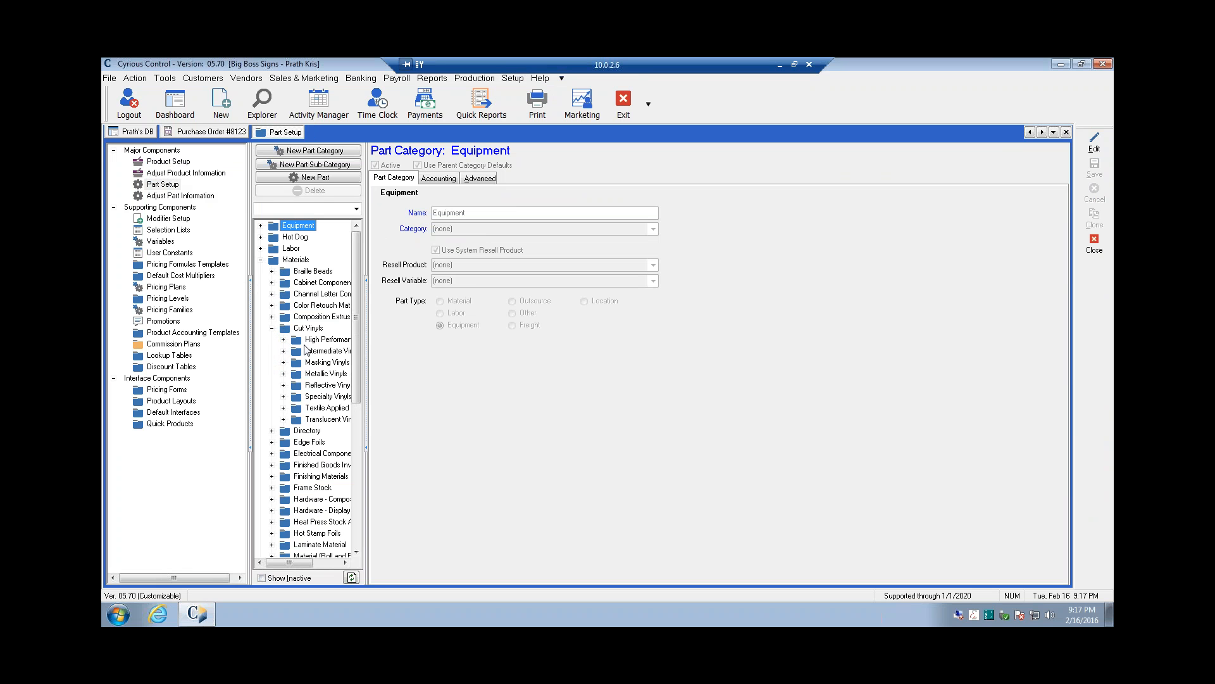
pyautogui.click(329, 351)
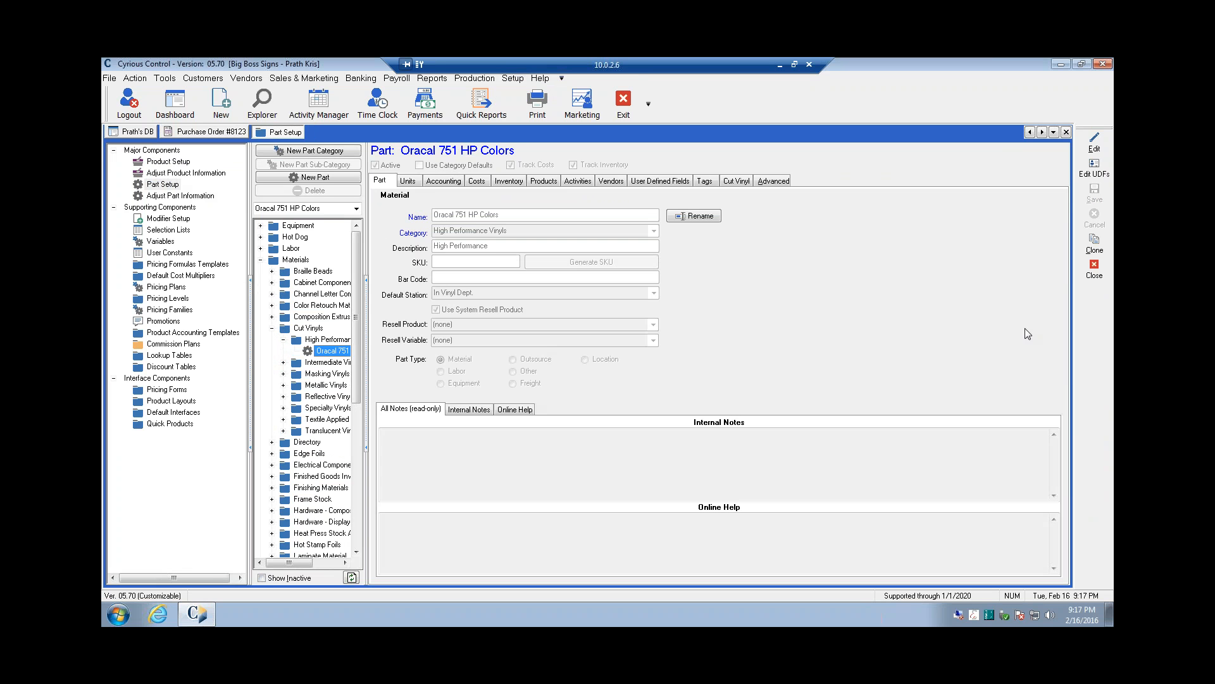
pyautogui.click(619, 182)
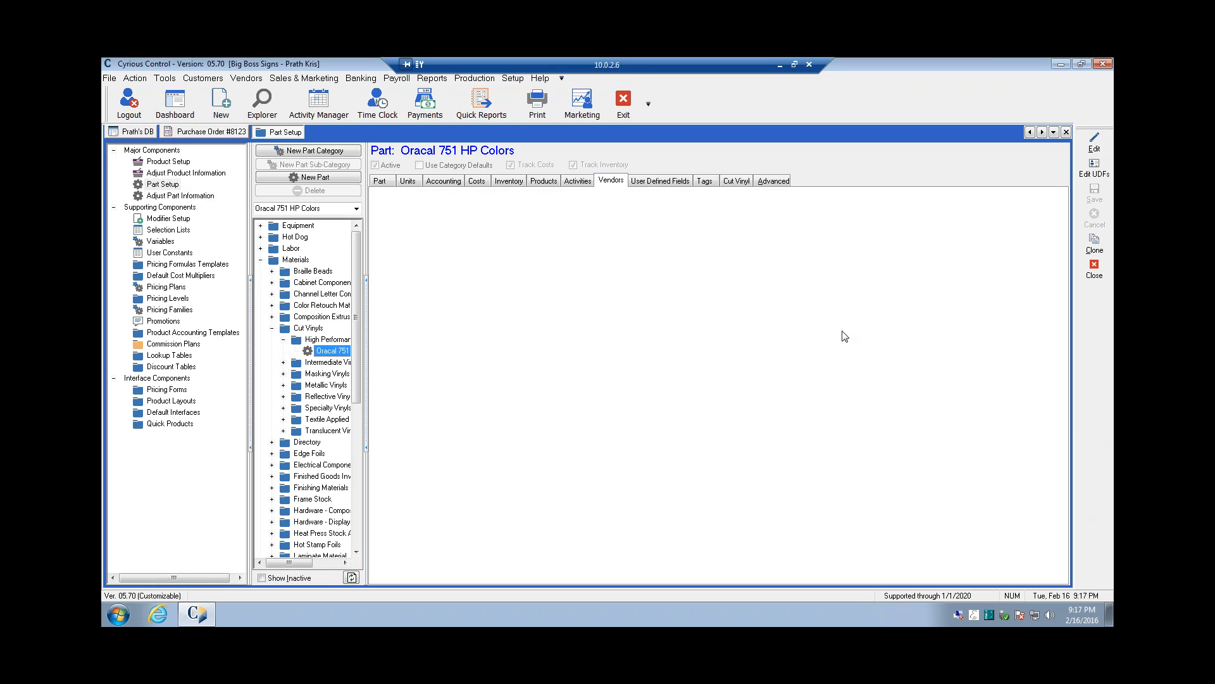
pyautogui.click(1095, 142)
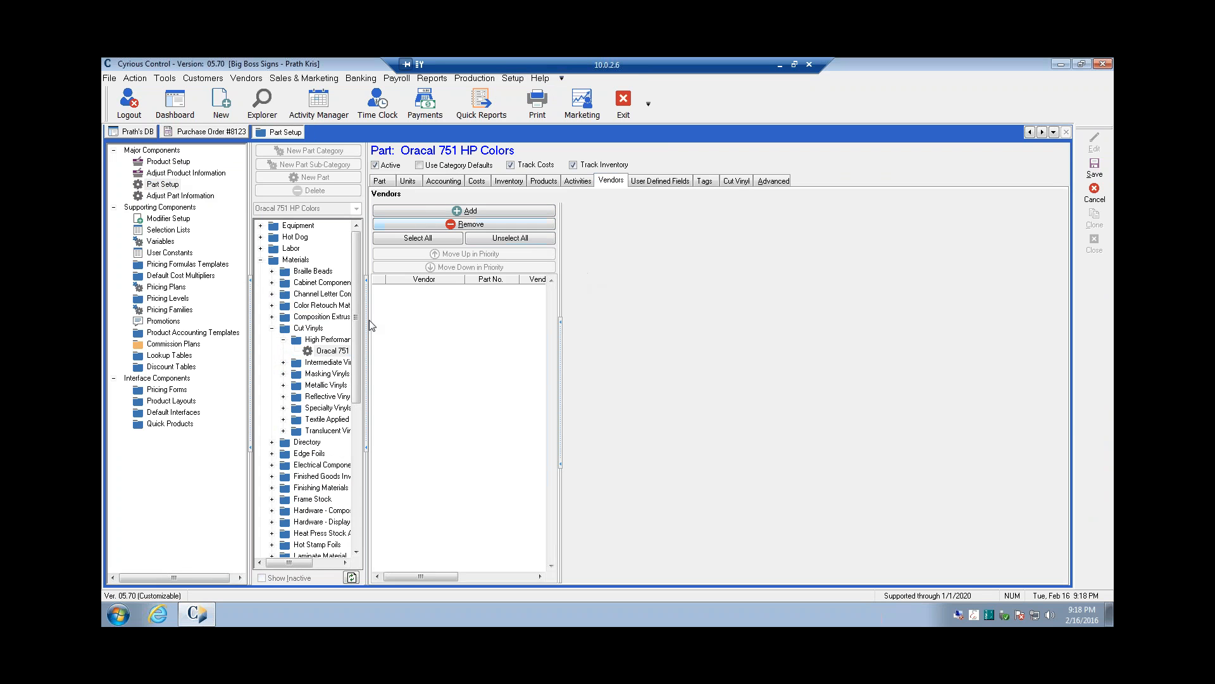
# Step: Edit the purchase order, setting the acrylic channel's unit cost to 0 and the Scotchcal item's total cost to 0
pyautogui.click(219, 132)
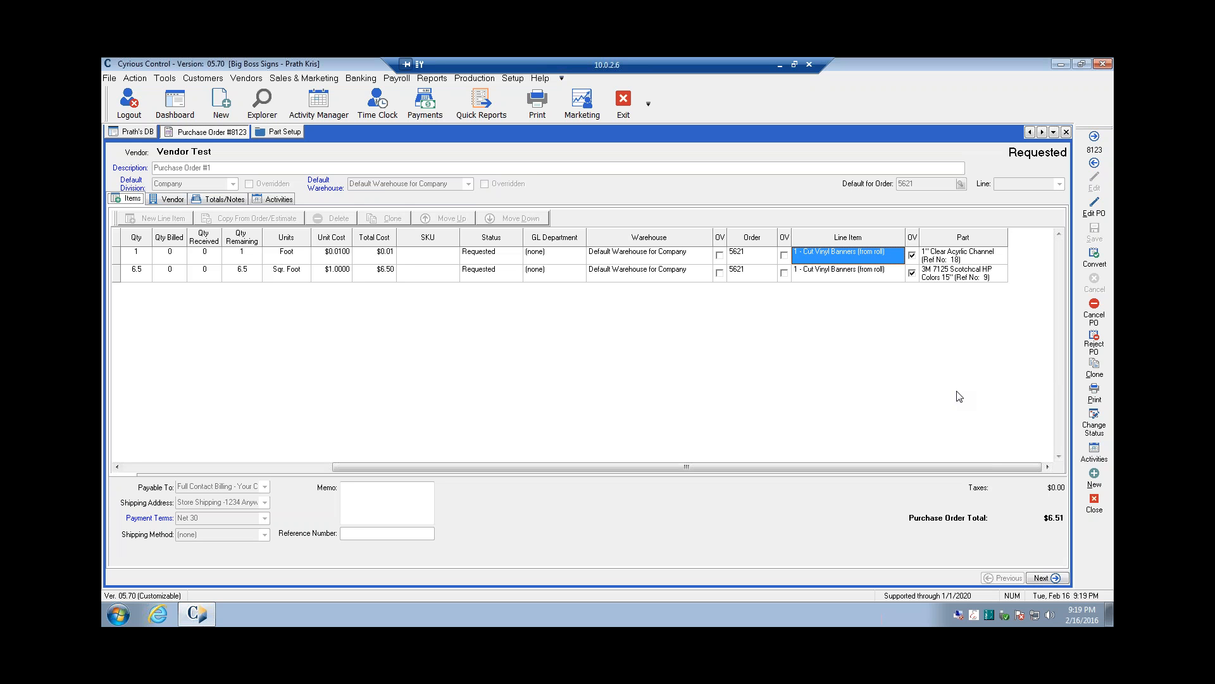
pyautogui.click(1095, 207)
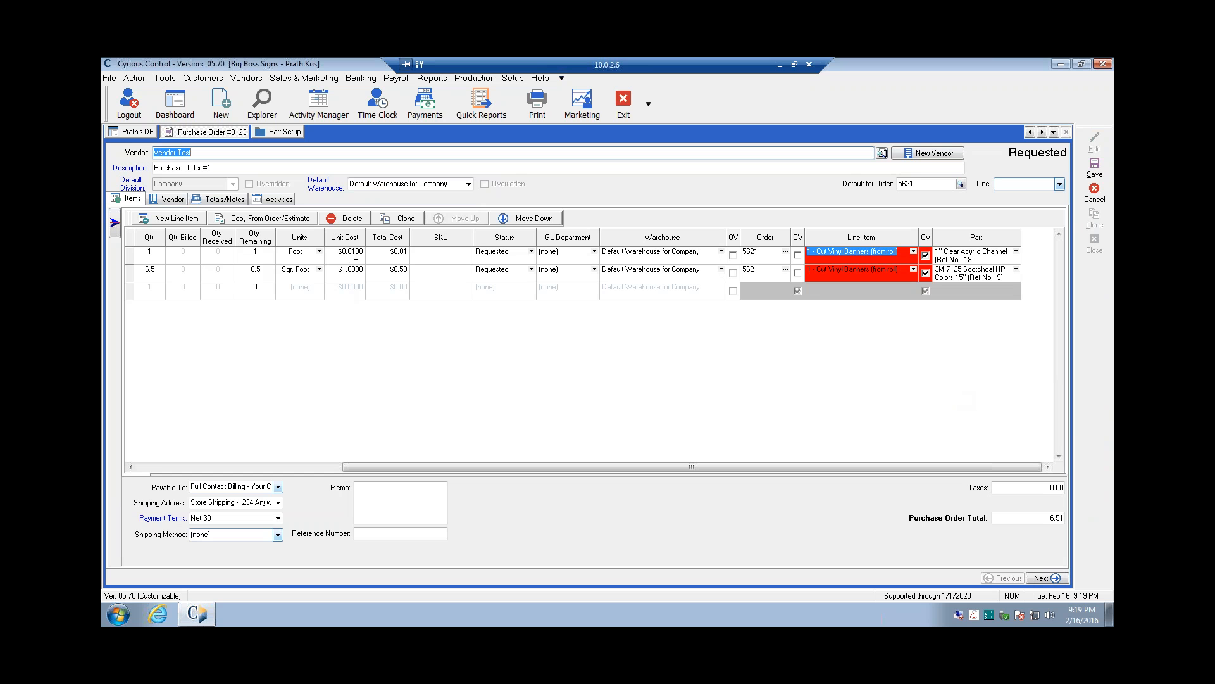
pyautogui.click(325, 251)
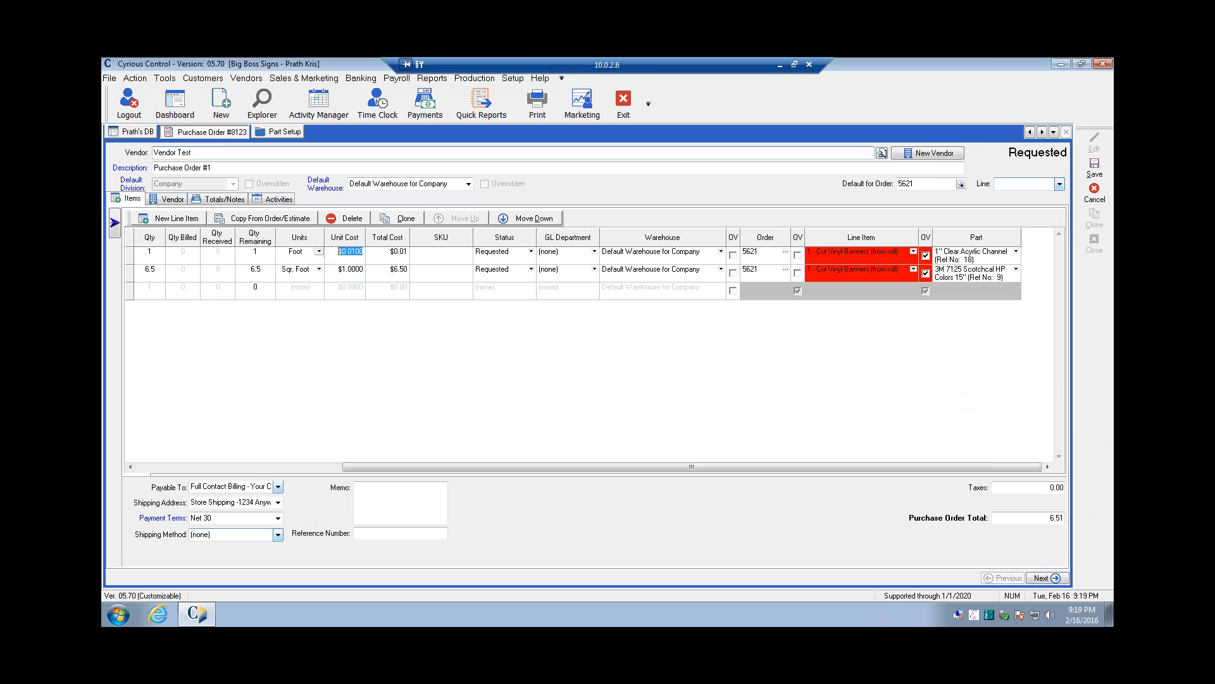
pyautogui.write('0')
pyautogui.press('Tab')
pyautogui.press('Tab')
pyautogui.click(398, 271)
pyautogui.write('0')
# Step: Save the edited purchase order with "updat" as the reason for the edit
pyautogui.click(1085, 176)
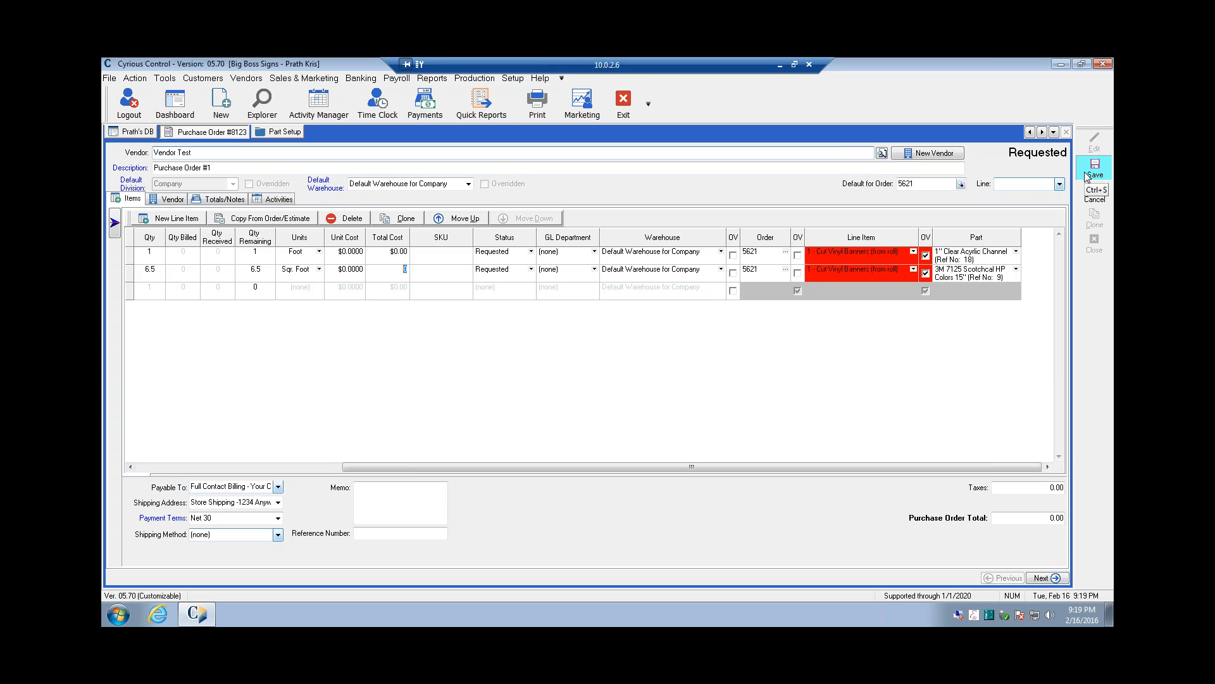
pyautogui.click(1086, 177)
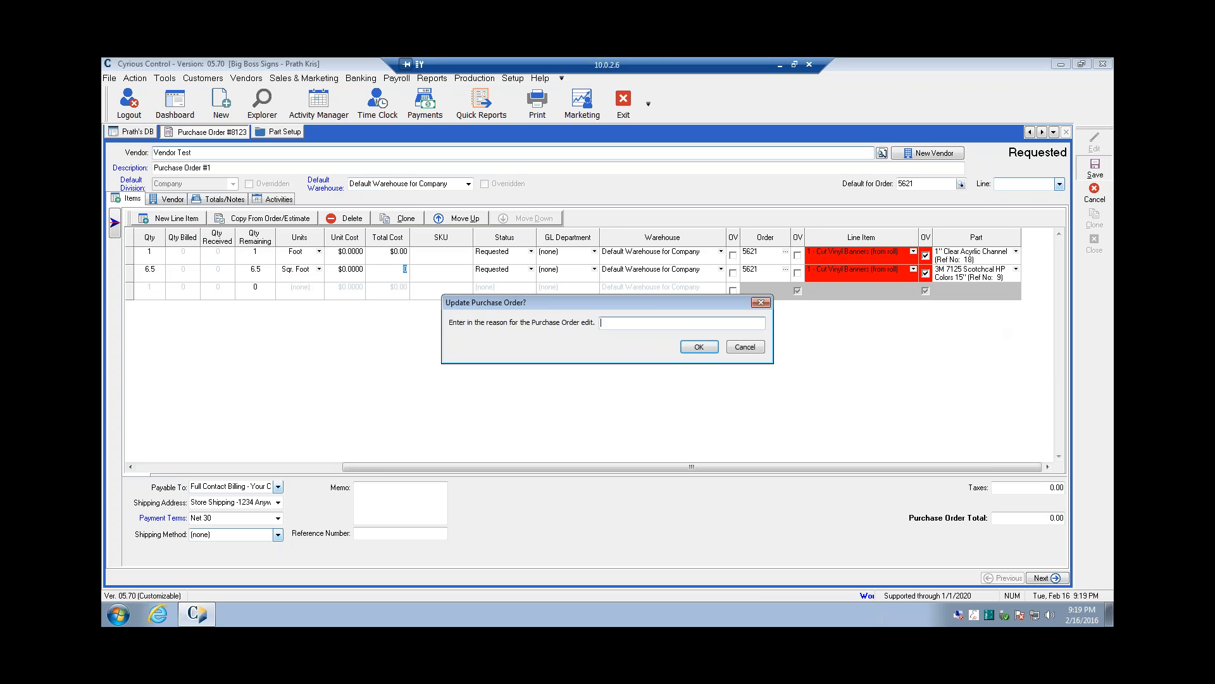
pyautogui.write('updat')
pyautogui.press('Return')
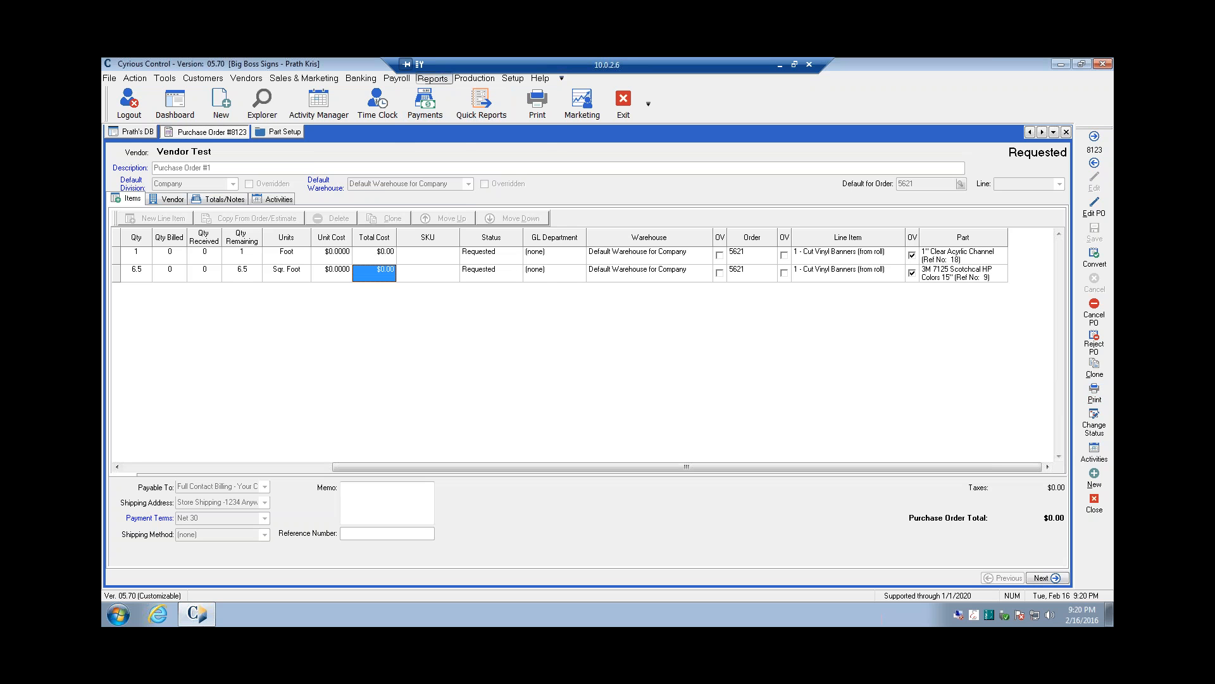
# Step: Review the available purchase order reports and the criteria of the Purchase Order Listing, and close it without running the report
pyautogui.click(432, 79)
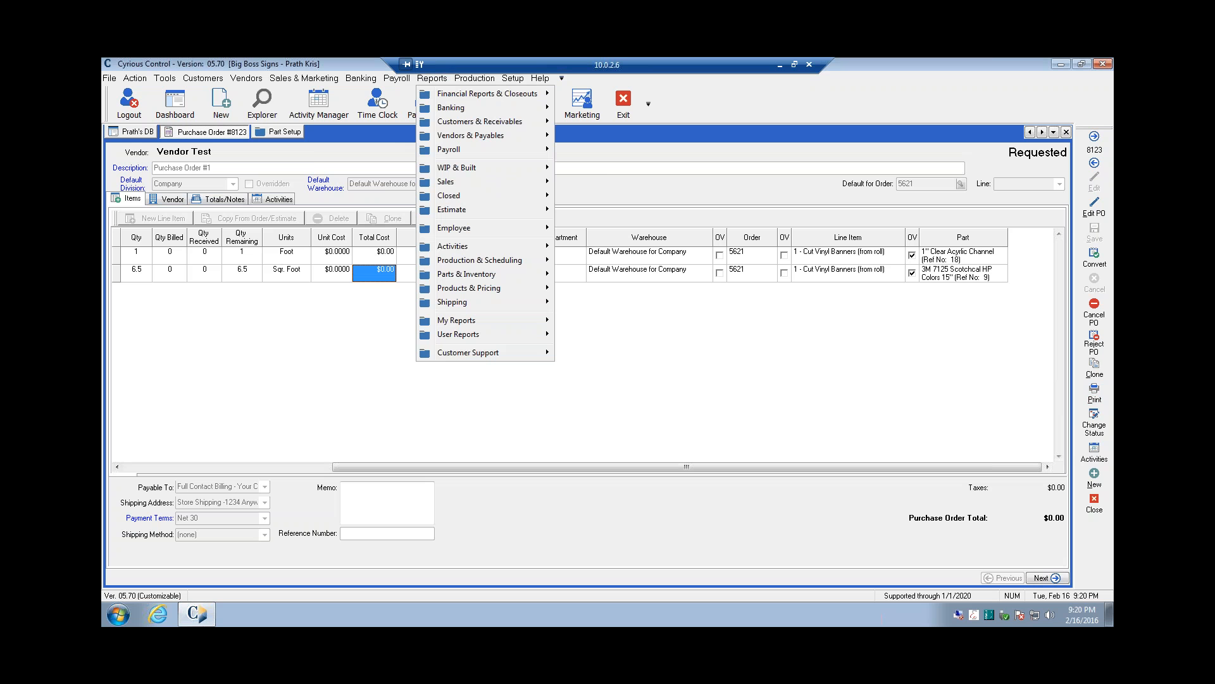
pyautogui.moveTo(512, 185)
pyautogui.moveTo(478, 142)
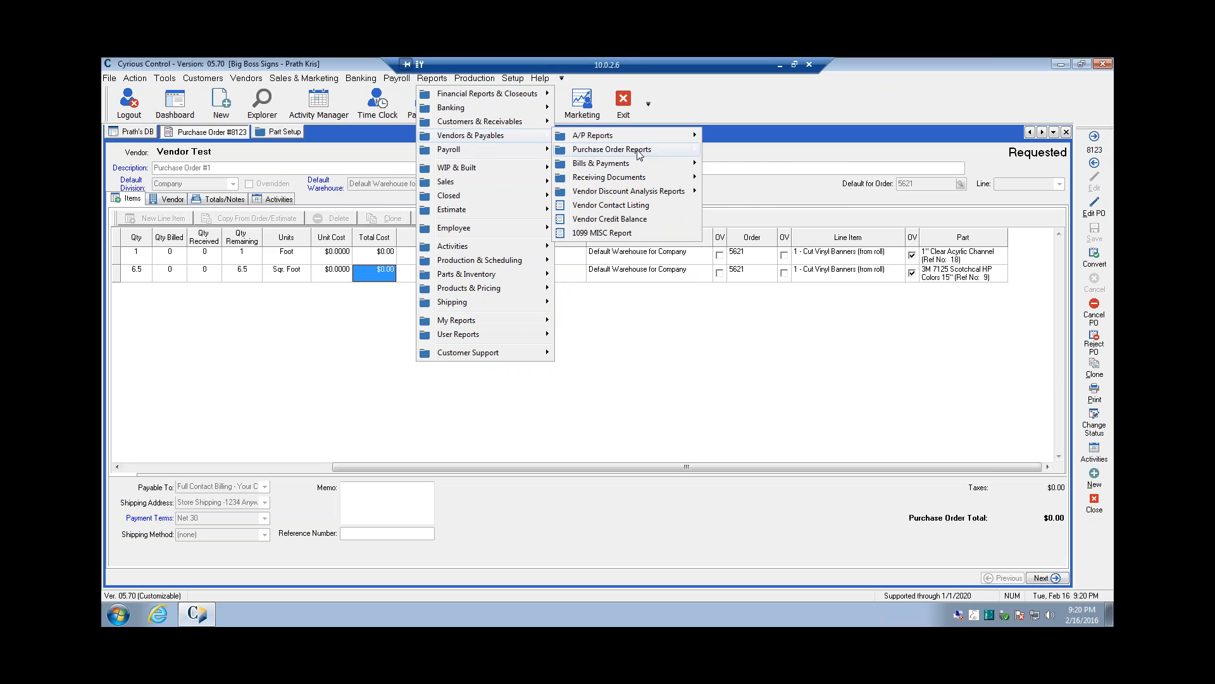
pyautogui.moveTo(638, 152)
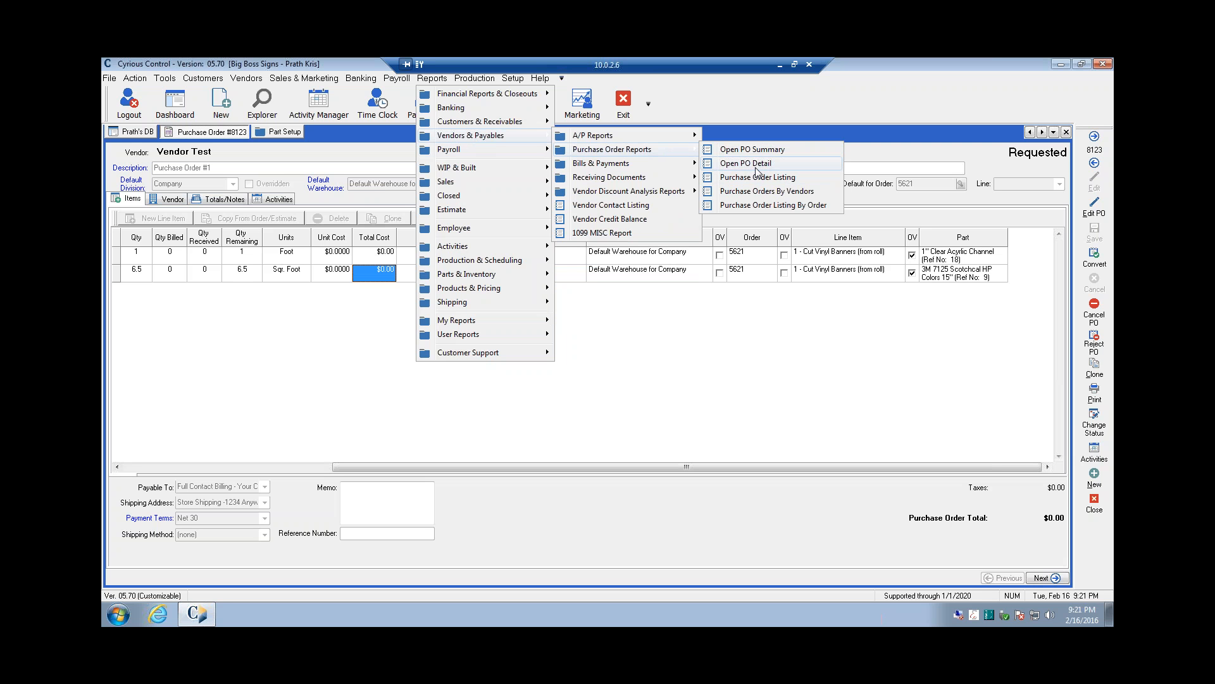
pyautogui.click(810, 184)
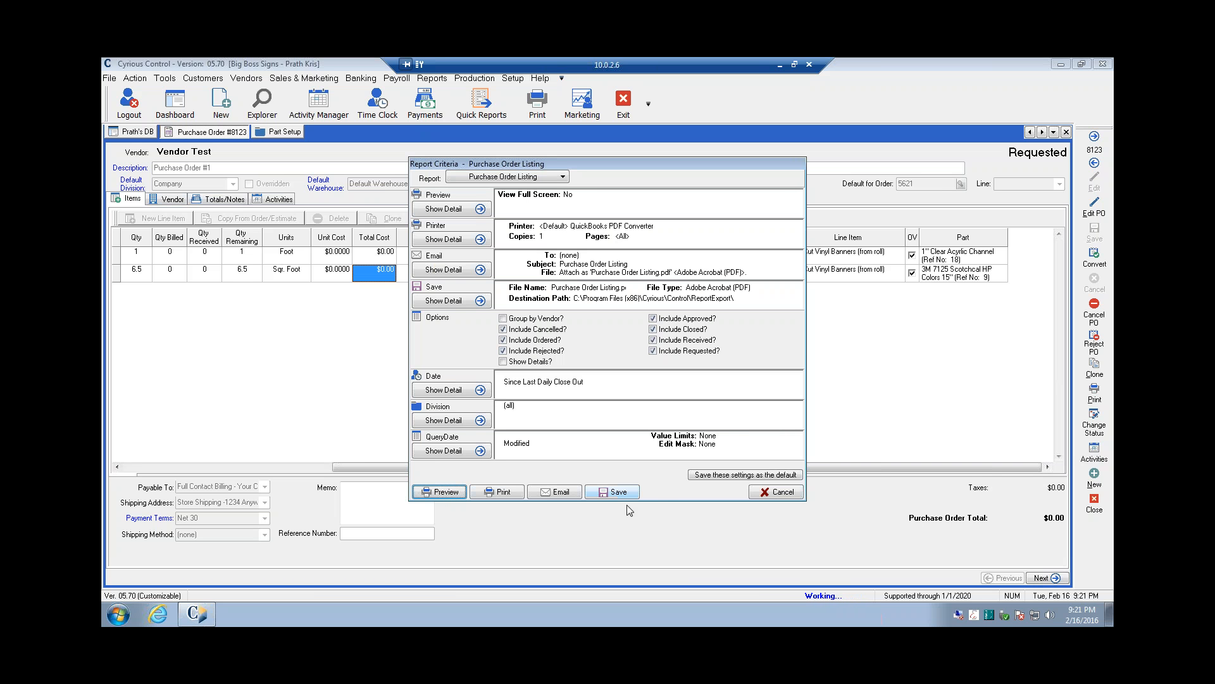
pyautogui.click(774, 494)
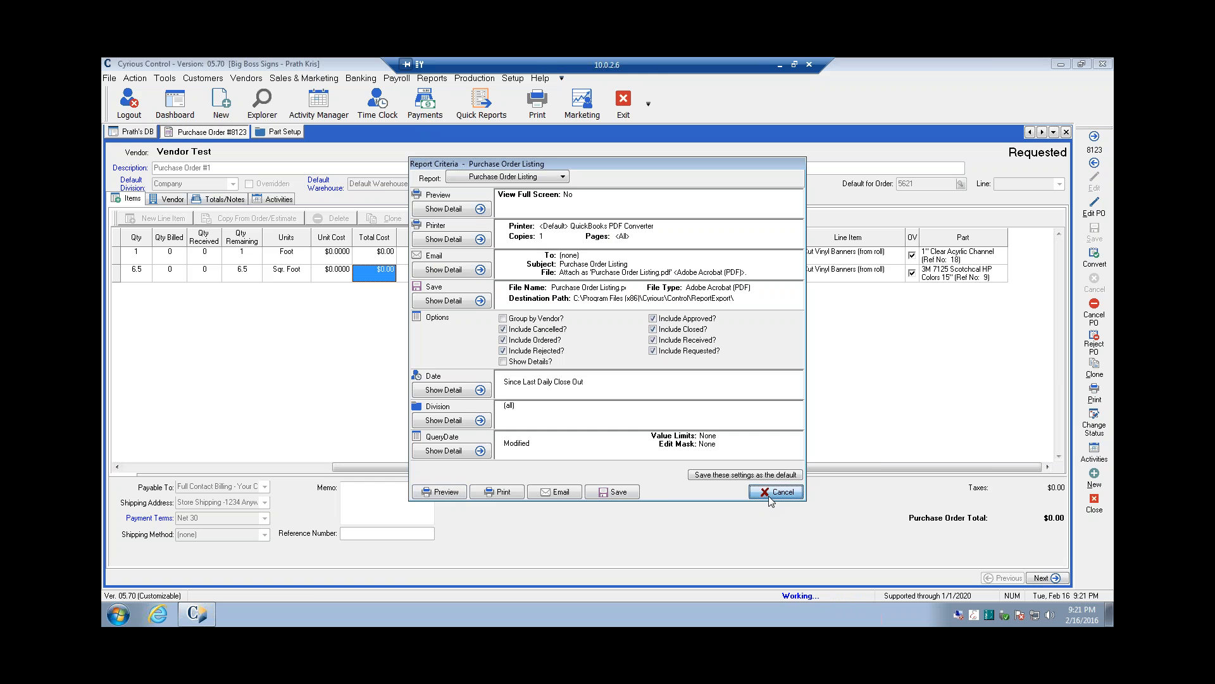
# Step: Preview the Open PO Detail report with its default criteria
pyautogui.click(439, 80)
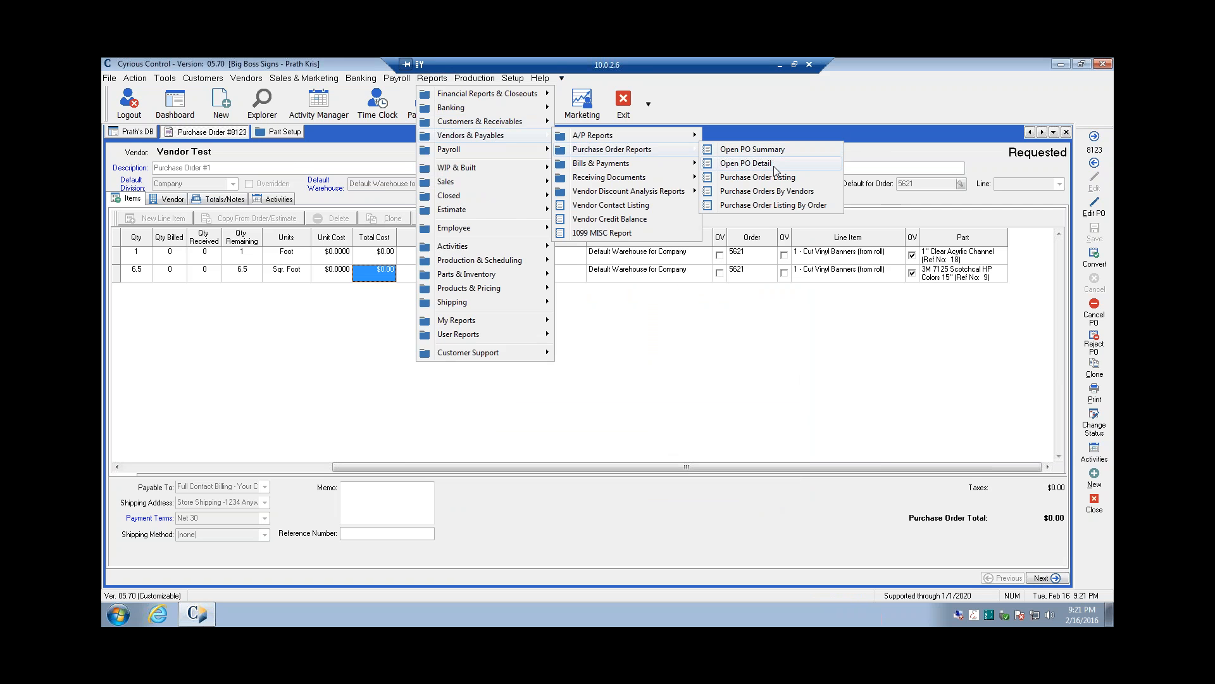
pyautogui.click(767, 164)
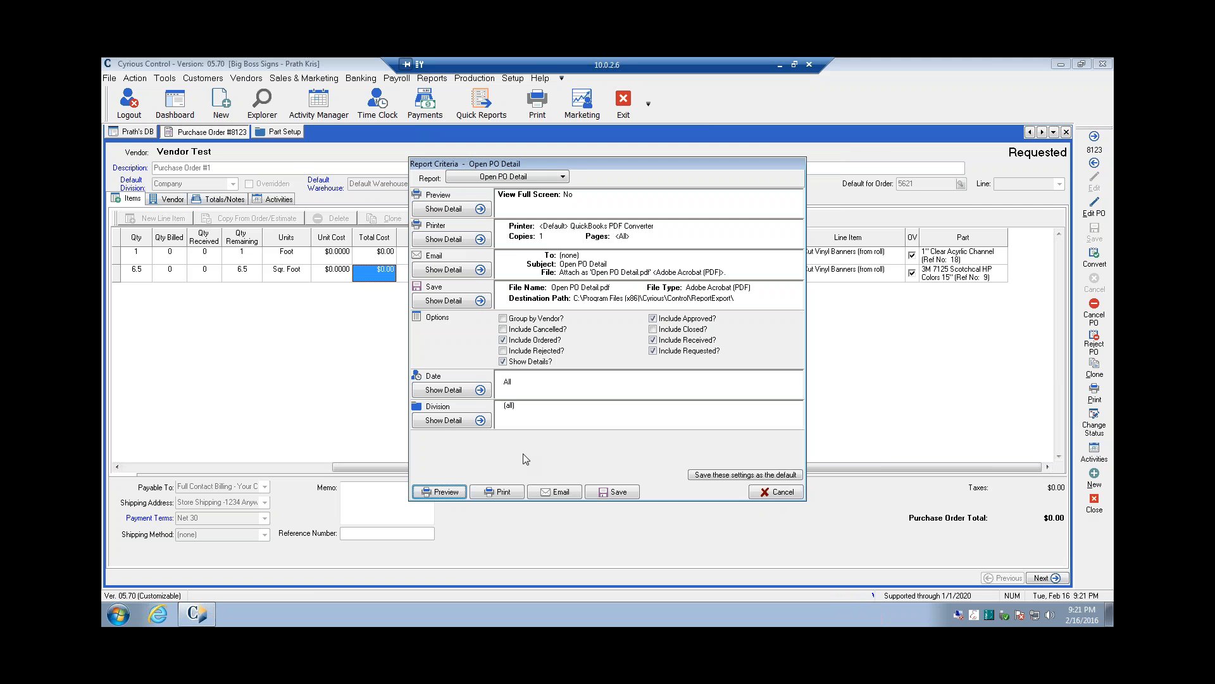
pyautogui.press('Return')
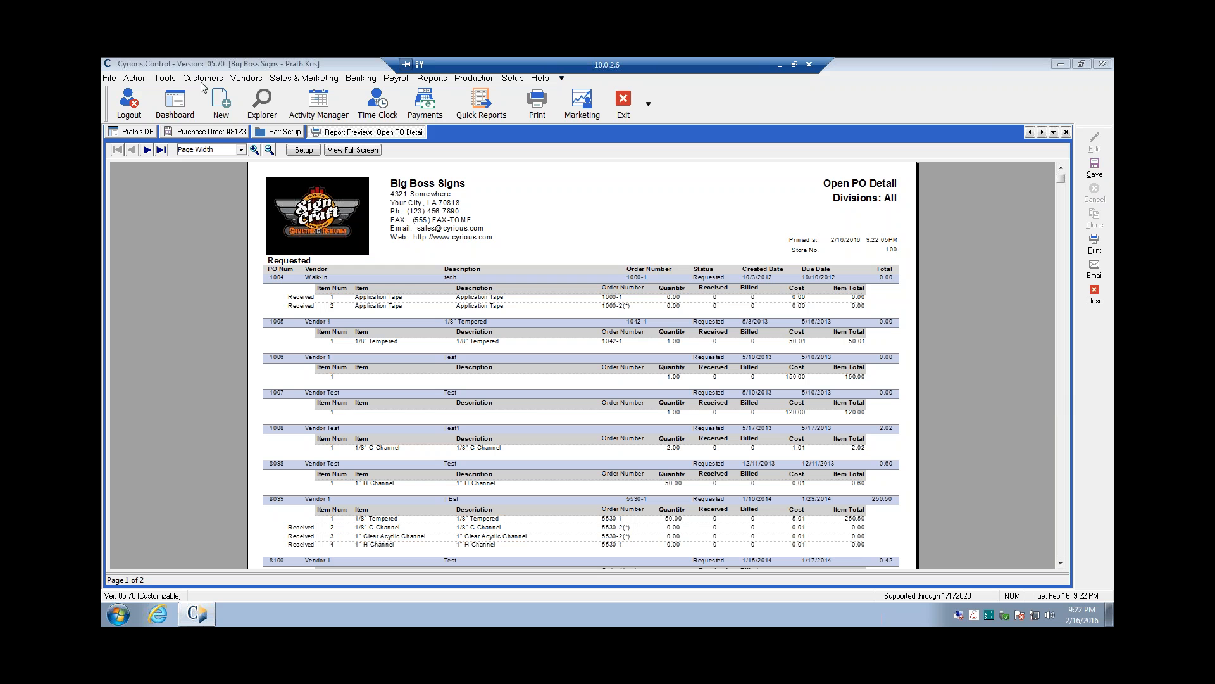
# Step: Look through the list of available dashboards and close the Open PO Detail report preview
pyautogui.click(198, 114)
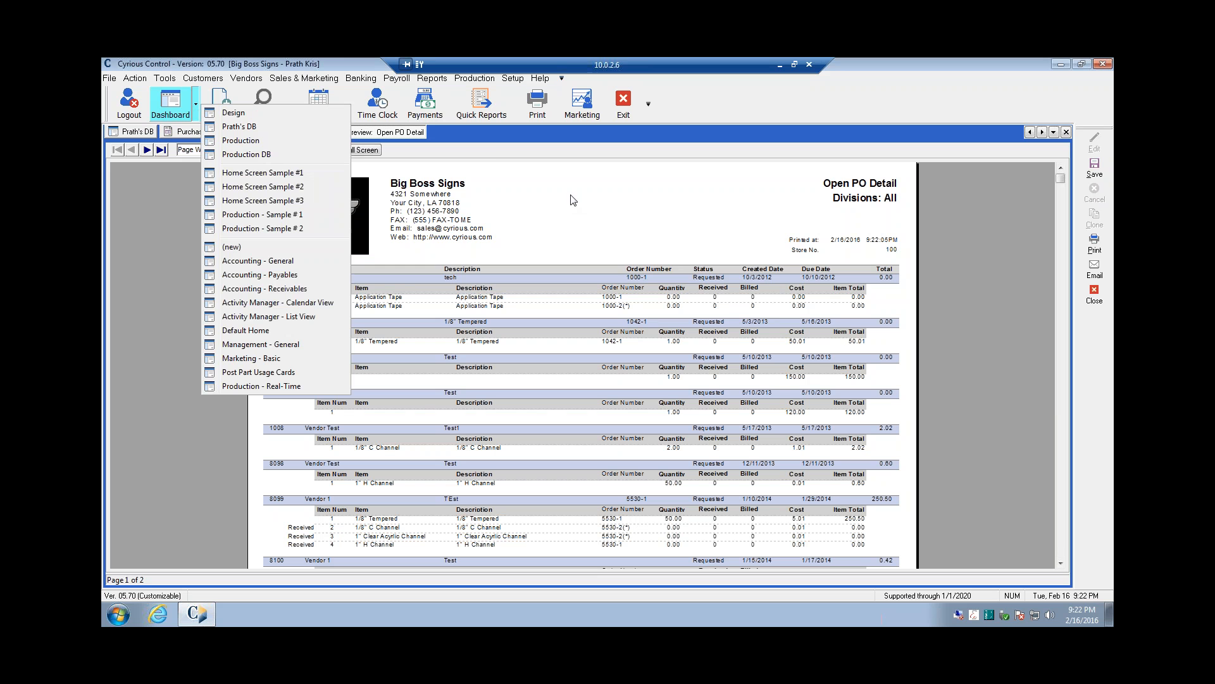
pyautogui.click(492, 149)
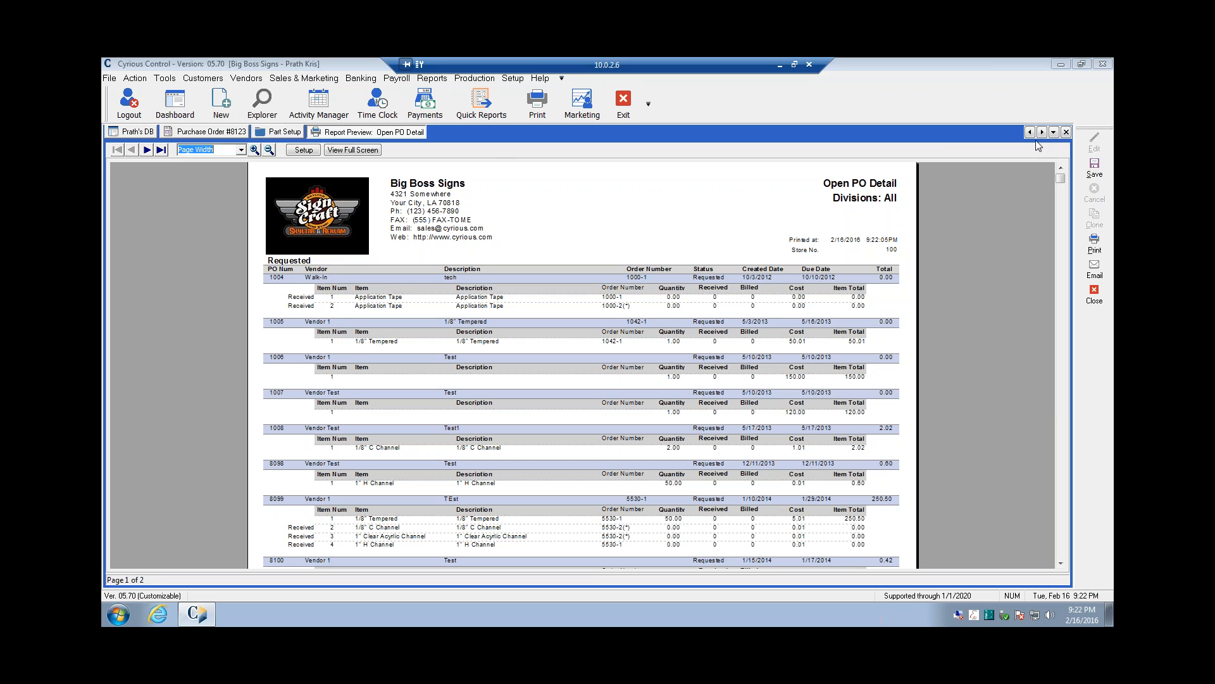
pyautogui.click(1067, 133)
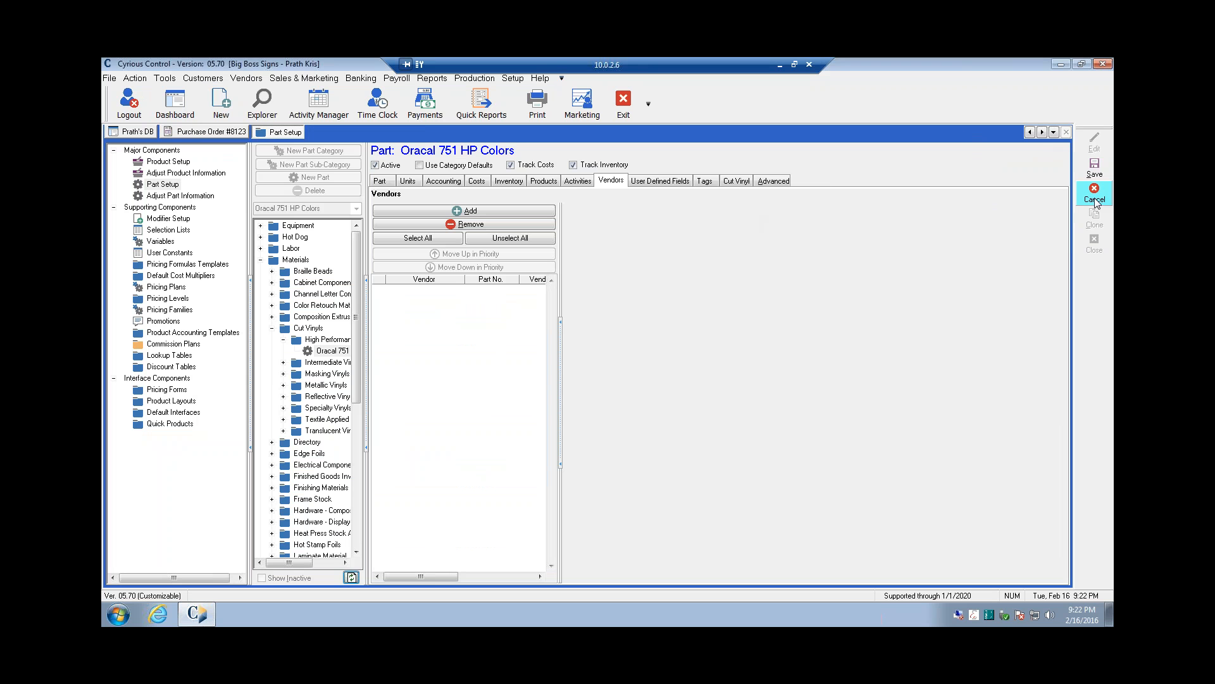
# Step: Discard the pending edit of the Oracal 751 HP Colors part and close Part Setup
pyautogui.click(1095, 200)
pyautogui.click(639, 356)
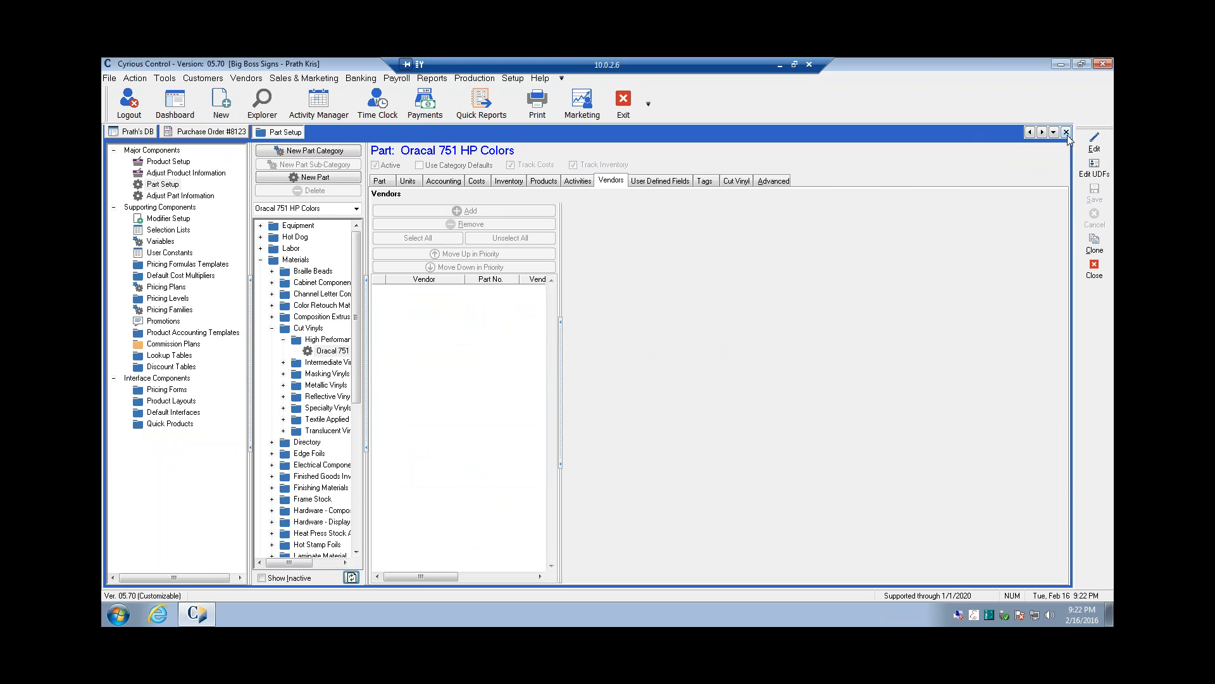
pyautogui.click(1067, 133)
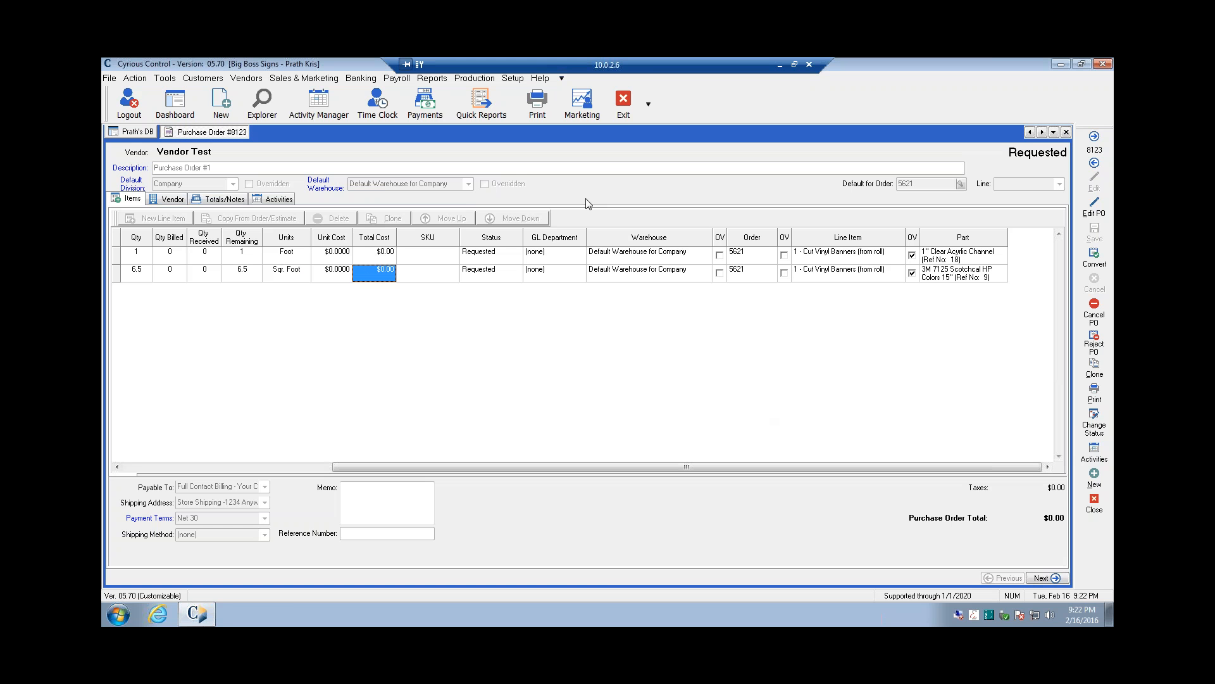